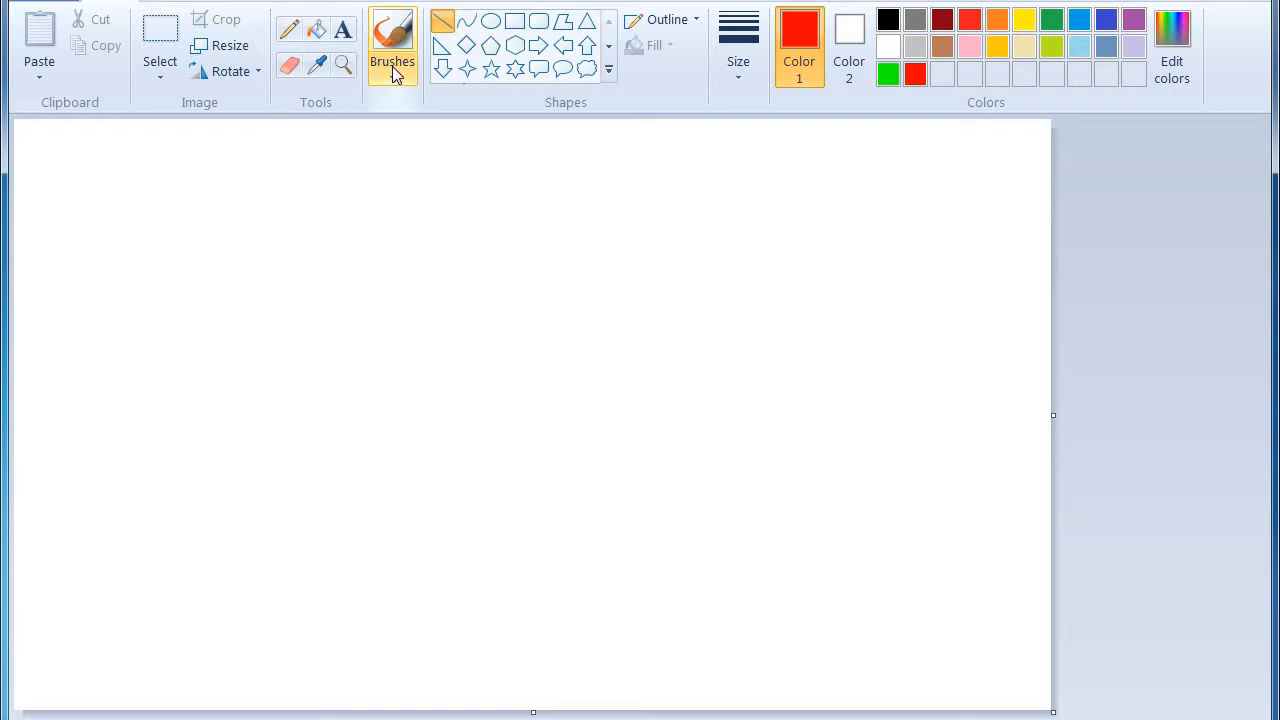
- Paint a dark red band across the full width of the canvas's upper edge with the Crayon brush
click(393, 75)
click(442, 160)
click(394, 245)
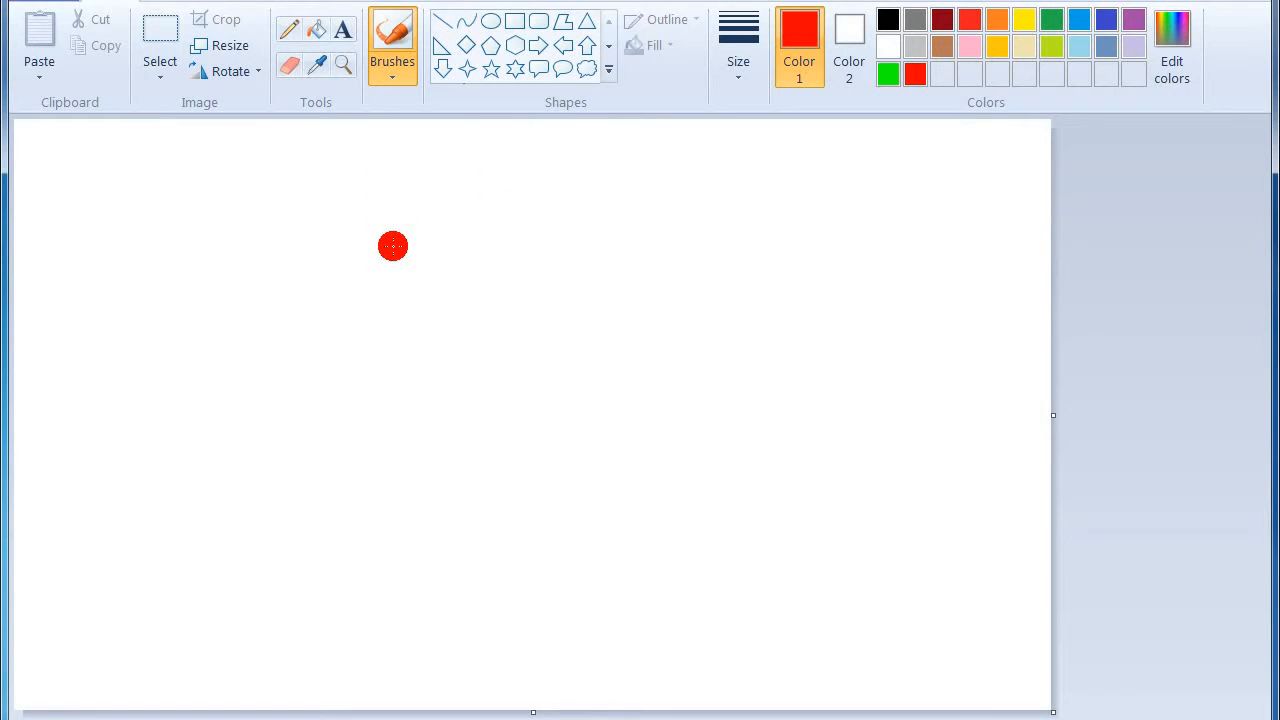
drag(393, 246, 393, 246)
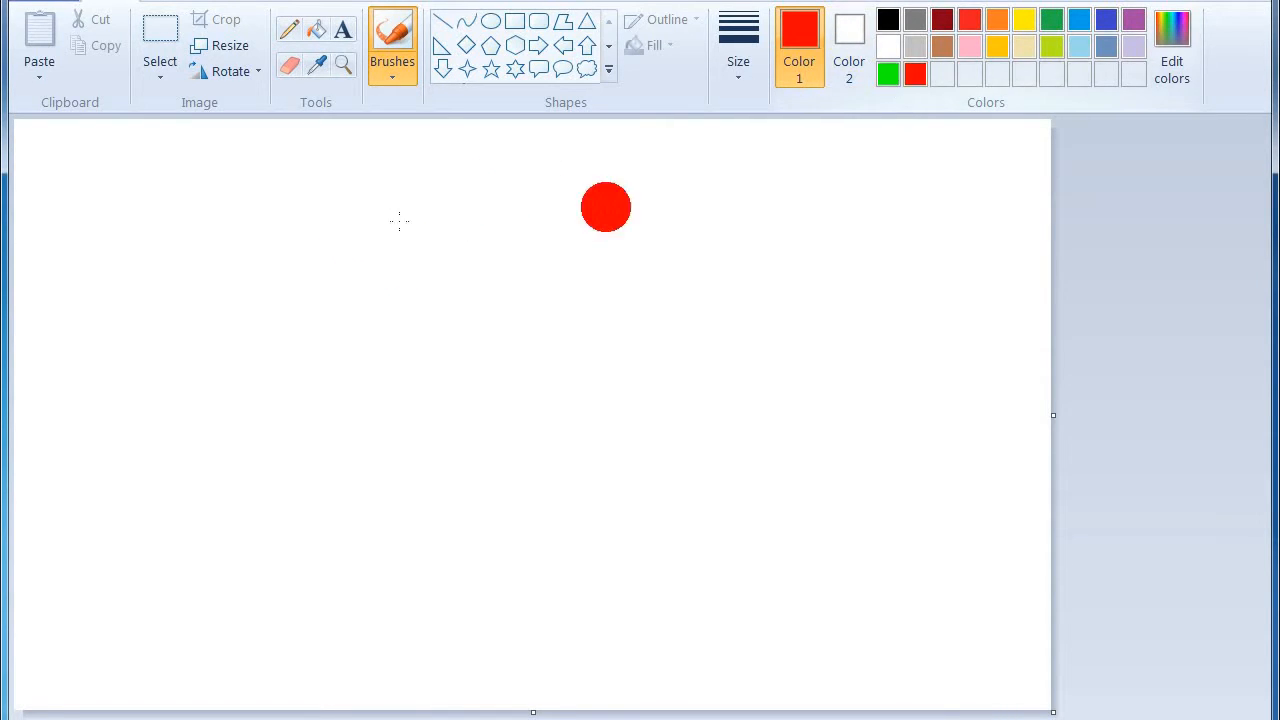
click(941, 19)
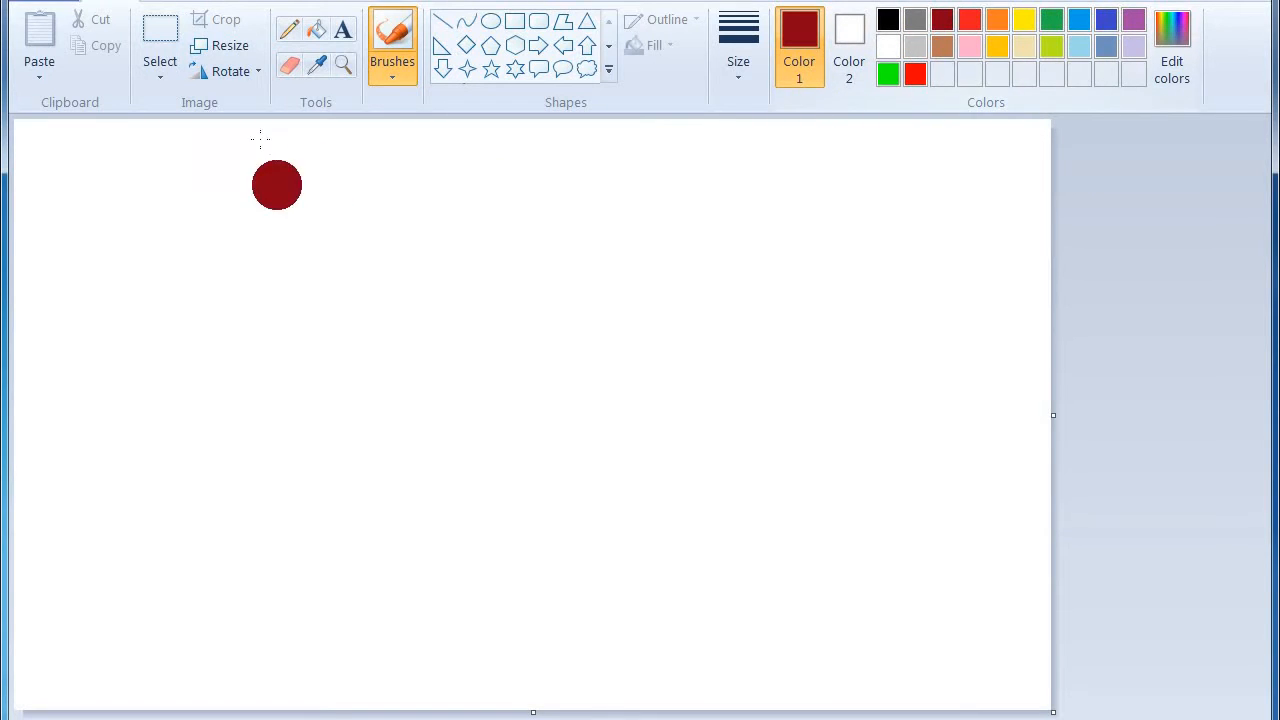
mouse_move(264, 130)
mouse_down()
mouse_move(34, 102)
mouse_move(69, 125)
mouse_move(44, 125)
mouse_move(1160, 140)
mouse_up()
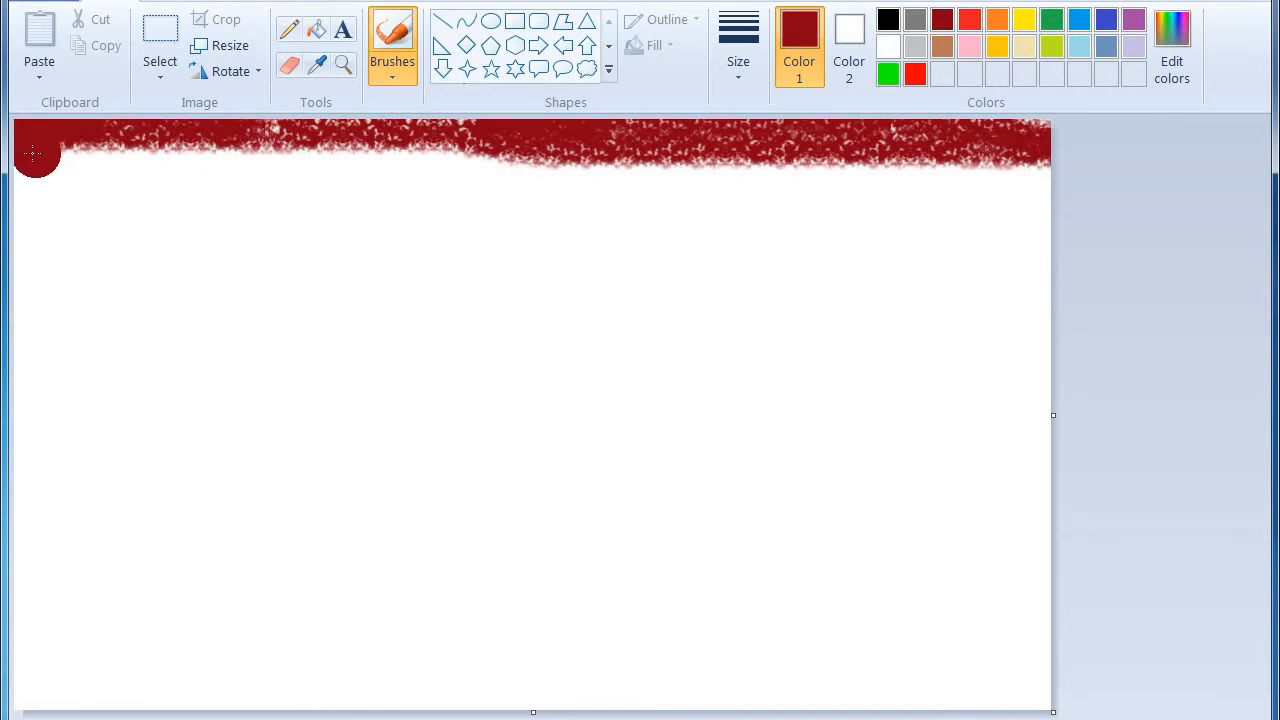
mouse_move(95, 155)
mouse_down()
mouse_move(797, 186)
mouse_move(1040, 175)
mouse_move(240, 150)
mouse_move(95, 155)
mouse_move(20, 175)
mouse_move(207, 195)
mouse_move(1045, 205)
mouse_move(712, 196)
mouse_move(30, 220)
mouse_move(50, 200)
mouse_move(509, 229)
mouse_up()
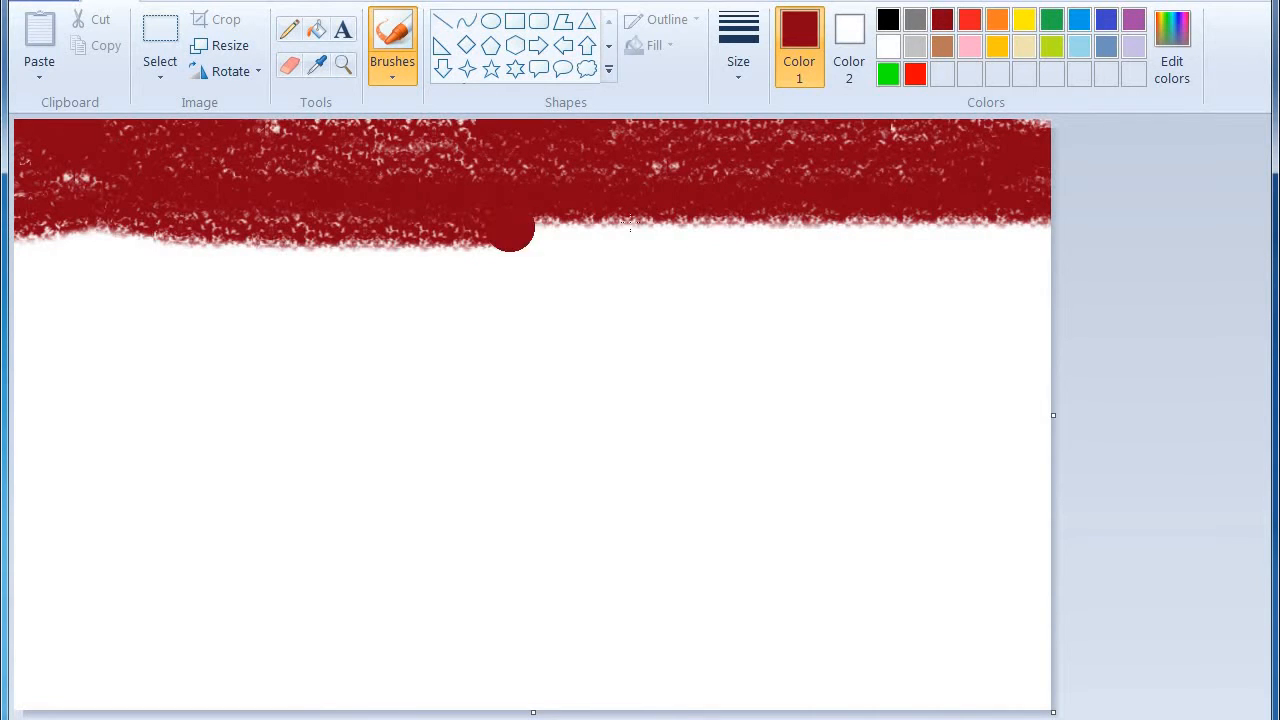
- Paint a bright red band across the canvas directly below the dark red one, covering its right end too
click(915, 75)
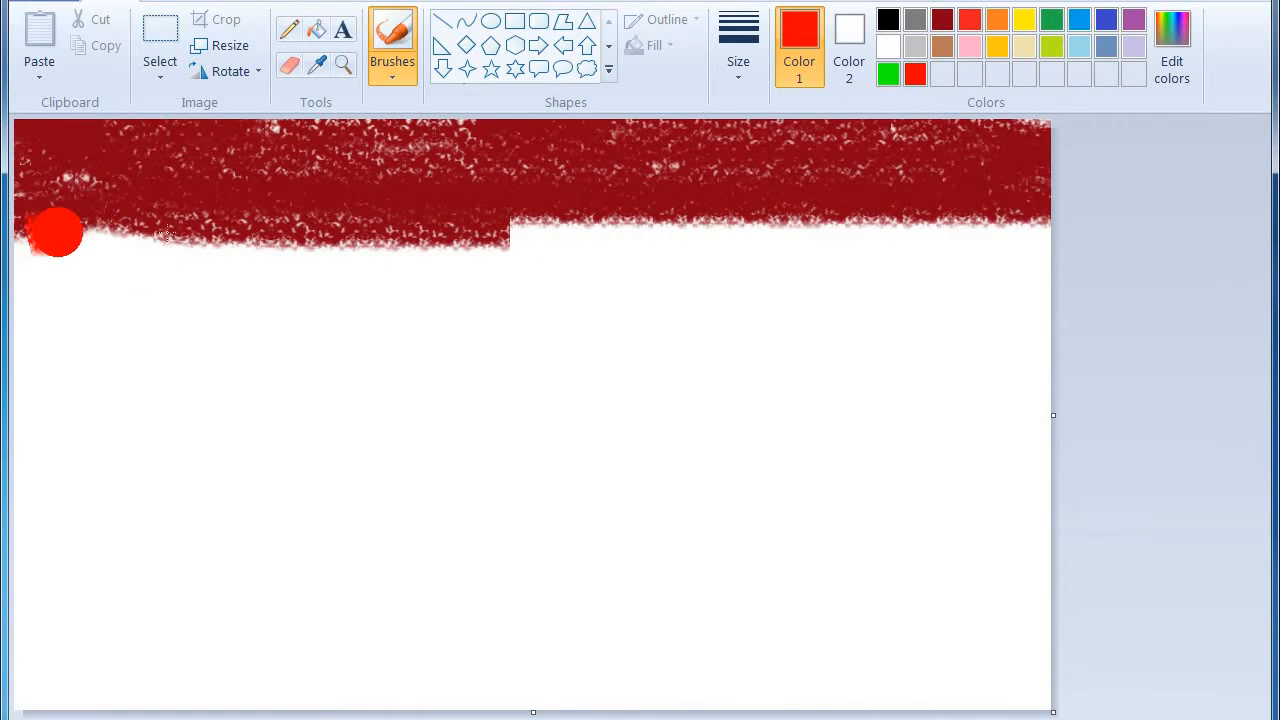
drag(54, 229, 525, 245)
mouse_move(655, 245)
mouse_down()
mouse_move(1036, 245)
mouse_move(1054, 234)
mouse_move(38, 223)
mouse_move(30, 265)
mouse_move(849, 282)
mouse_move(1097, 270)
mouse_move(504, 266)
mouse_move(256, 250)
mouse_move(31, 281)
mouse_move(23, 301)
mouse_move(1032, 314)
mouse_move(225, 310)
mouse_move(278, 295)
mouse_move(27, 278)
mouse_move(162, 303)
mouse_move(32, 310)
mouse_move(17, 330)
mouse_move(1089, 337)
mouse_up()
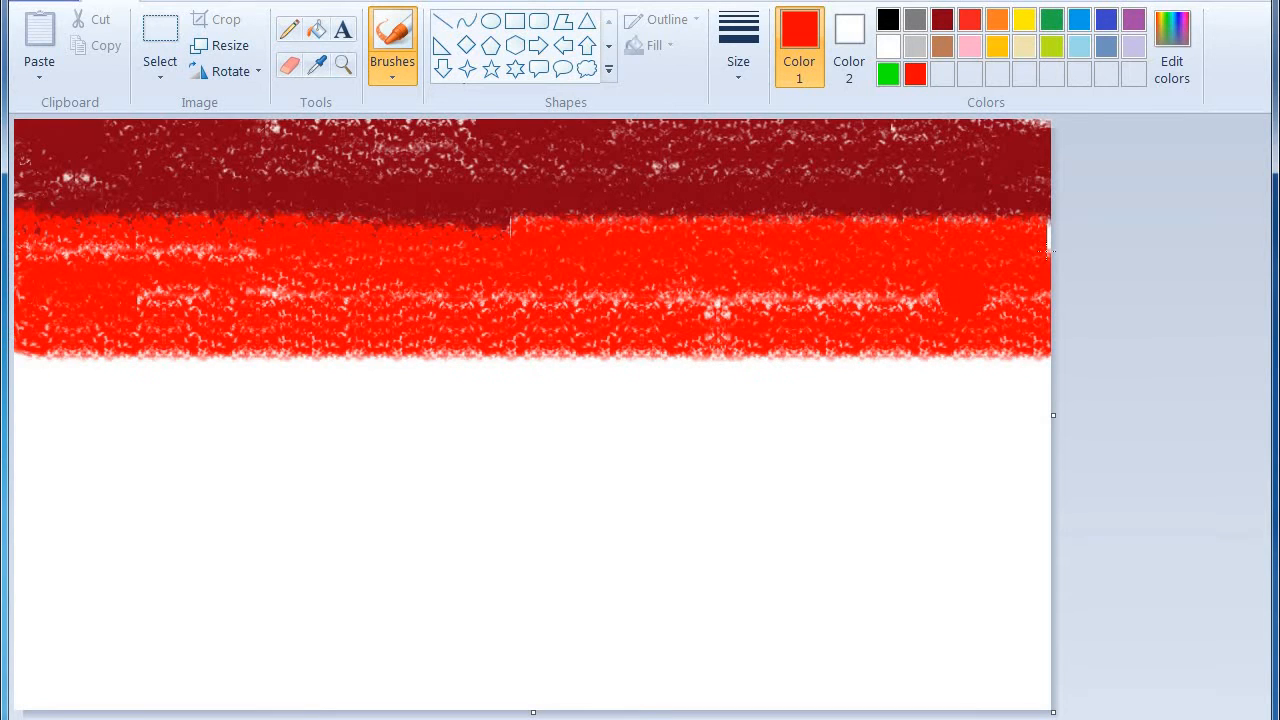
drag(1047, 241, 1036, 232)
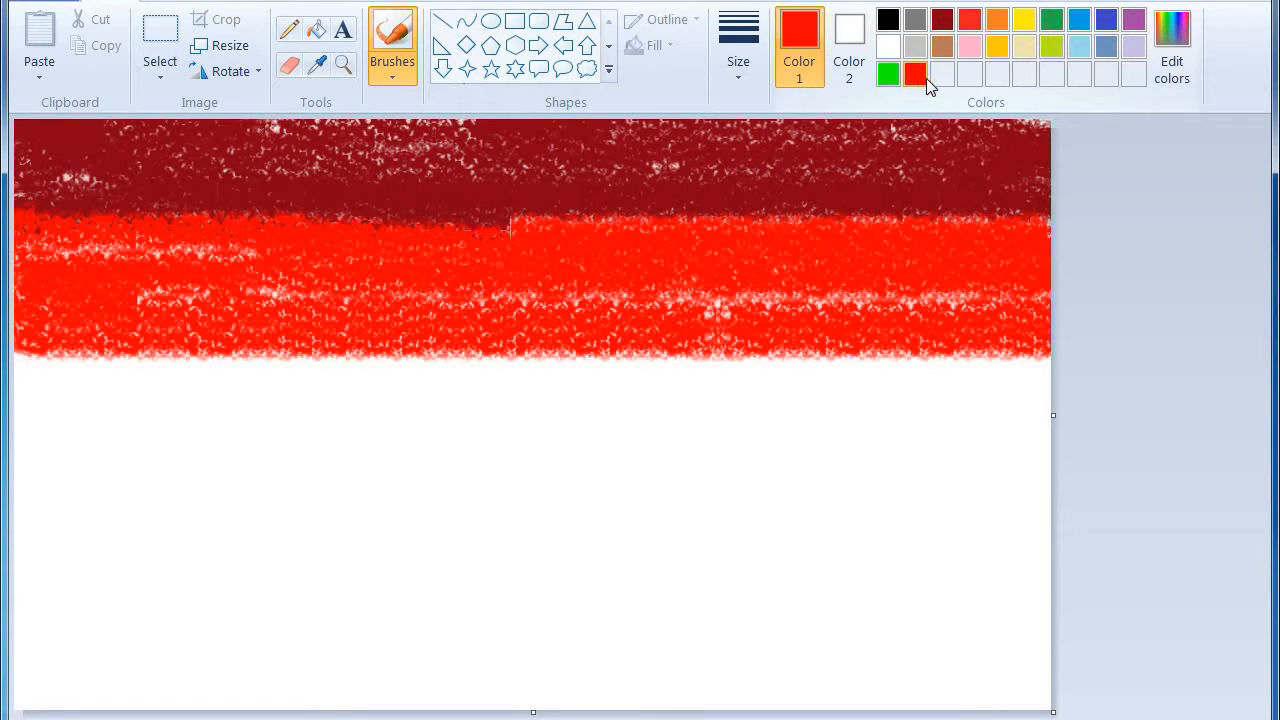
- Paint a bright green band below the red one and a dark green band directly beneath it
click(888, 74)
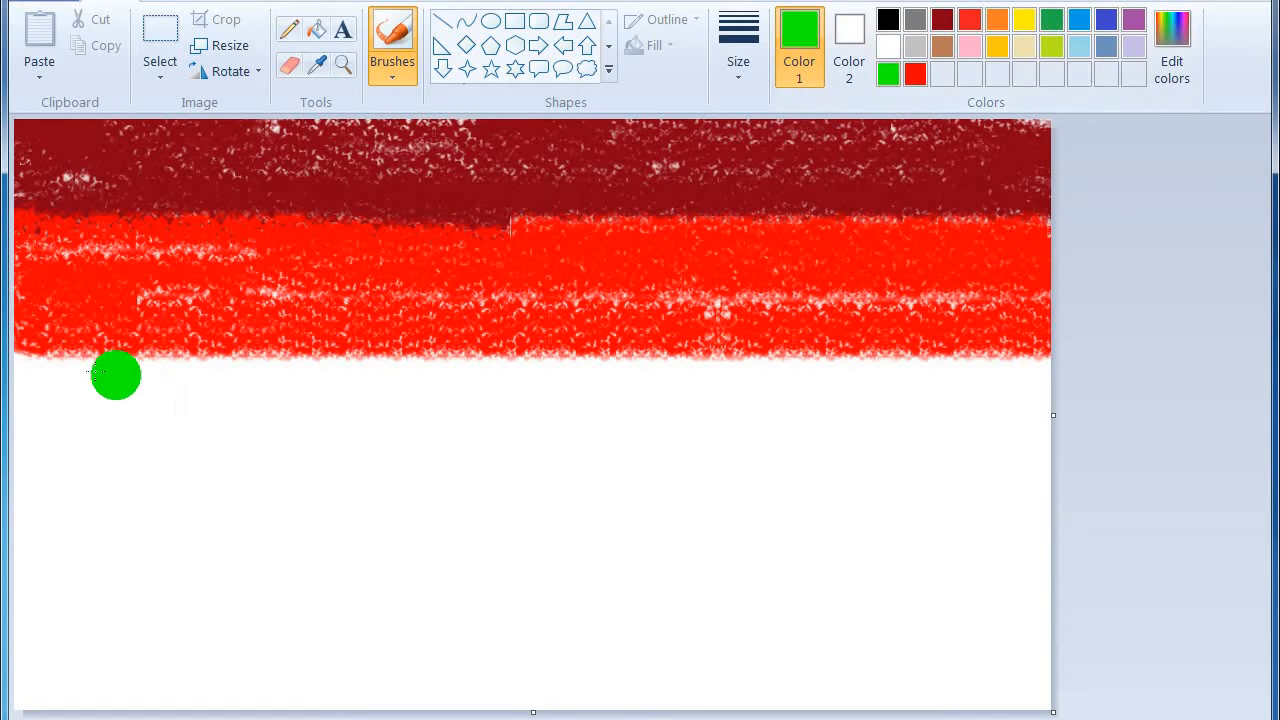
mouse_move(115, 375)
mouse_down()
mouse_move(46, 368)
mouse_move(1100, 375)
mouse_move(678, 377)
mouse_move(35, 334)
mouse_move(686, 392)
mouse_move(1025, 390)
mouse_move(40, 405)
mouse_move(1040, 420)
mouse_move(114, 409)
mouse_move(1018, 455)
mouse_move(40, 455)
mouse_move(1040, 505)
mouse_move(10, 440)
mouse_move(120, 500)
mouse_move(558, 498)
mouse_move(310, 510)
mouse_move(876, 475)
mouse_move(700, 430)
mouse_up()
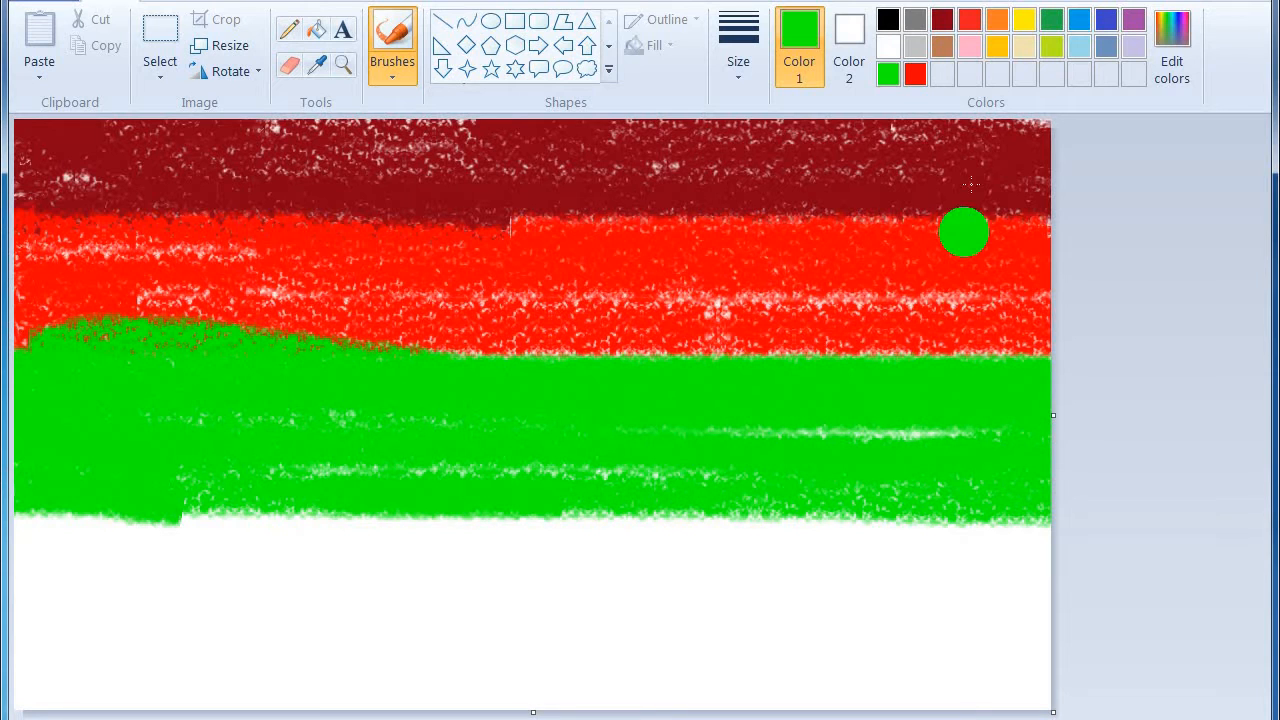
click(1051, 19)
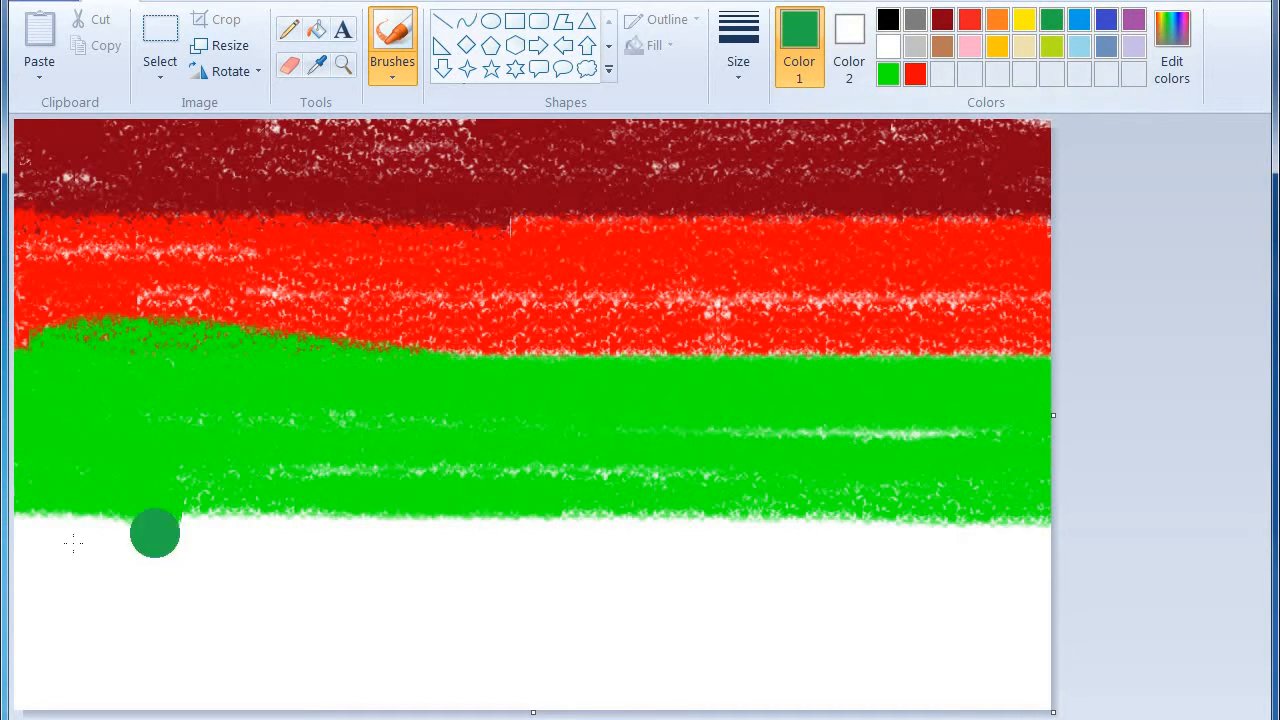
mouse_move(29, 534)
mouse_down()
mouse_move(909, 549)
mouse_move(103, 550)
mouse_move(20, 570)
mouse_move(1045, 598)
mouse_move(275, 590)
mouse_up()
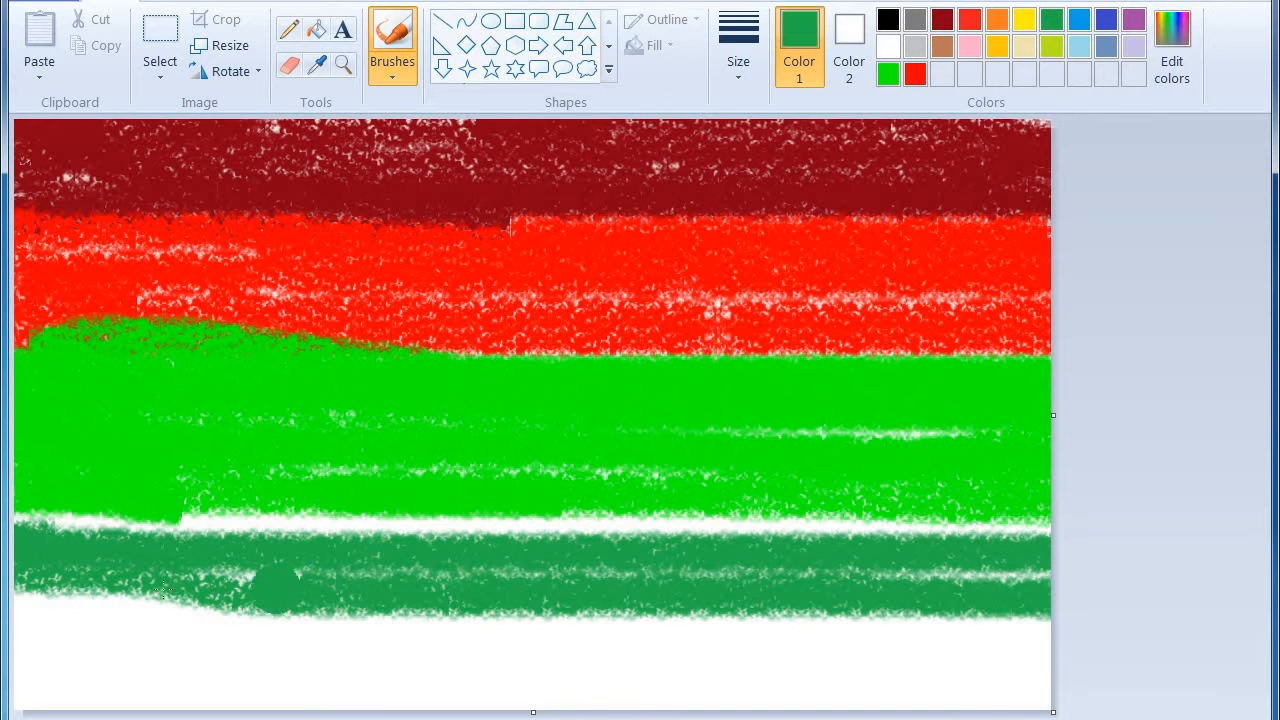
mouse_move(165, 590)
mouse_down()
mouse_move(13, 586)
mouse_move(121, 604)
mouse_move(684, 630)
mouse_move(1275, 630)
mouse_move(122, 628)
mouse_move(2, 607)
mouse_move(75, 567)
mouse_move(38, 523)
mouse_move(140, 538)
mouse_move(1085, 540)
mouse_move(194, 534)
mouse_move(12, 522)
mouse_up()
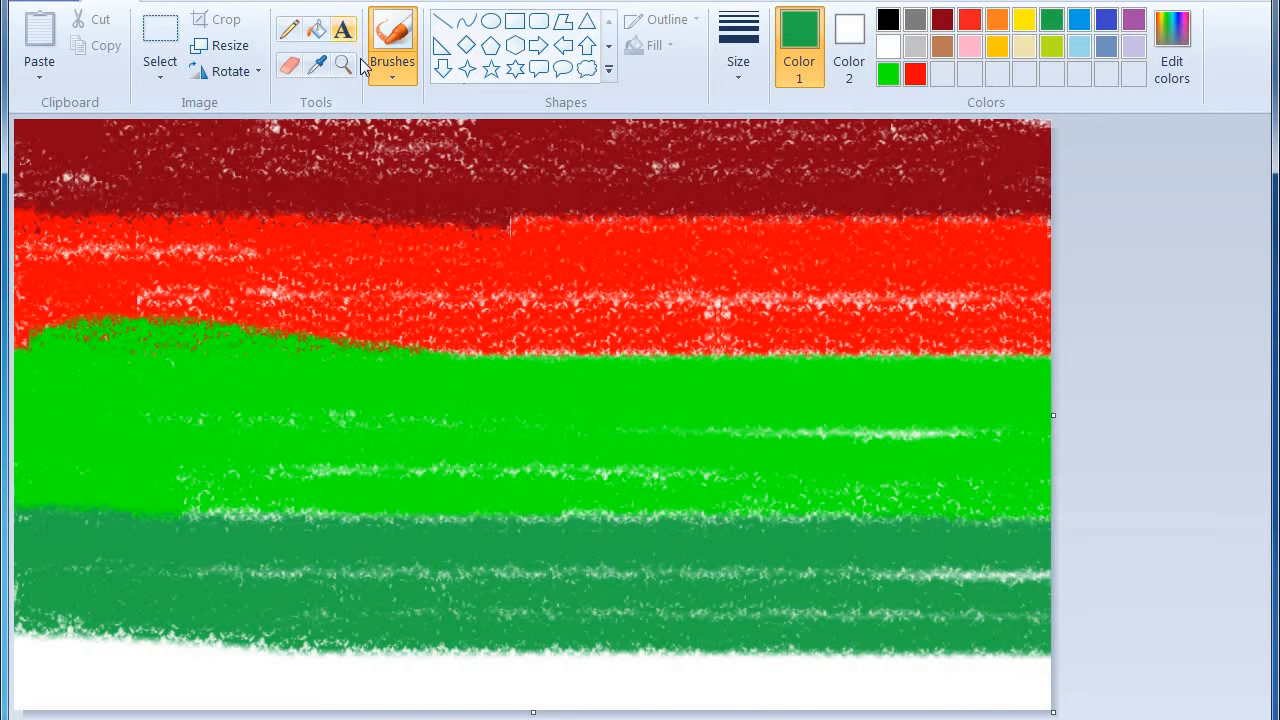
- Spray dark green along the border between the two green bands with the Airbrush, using the thickest size
click(404, 76)
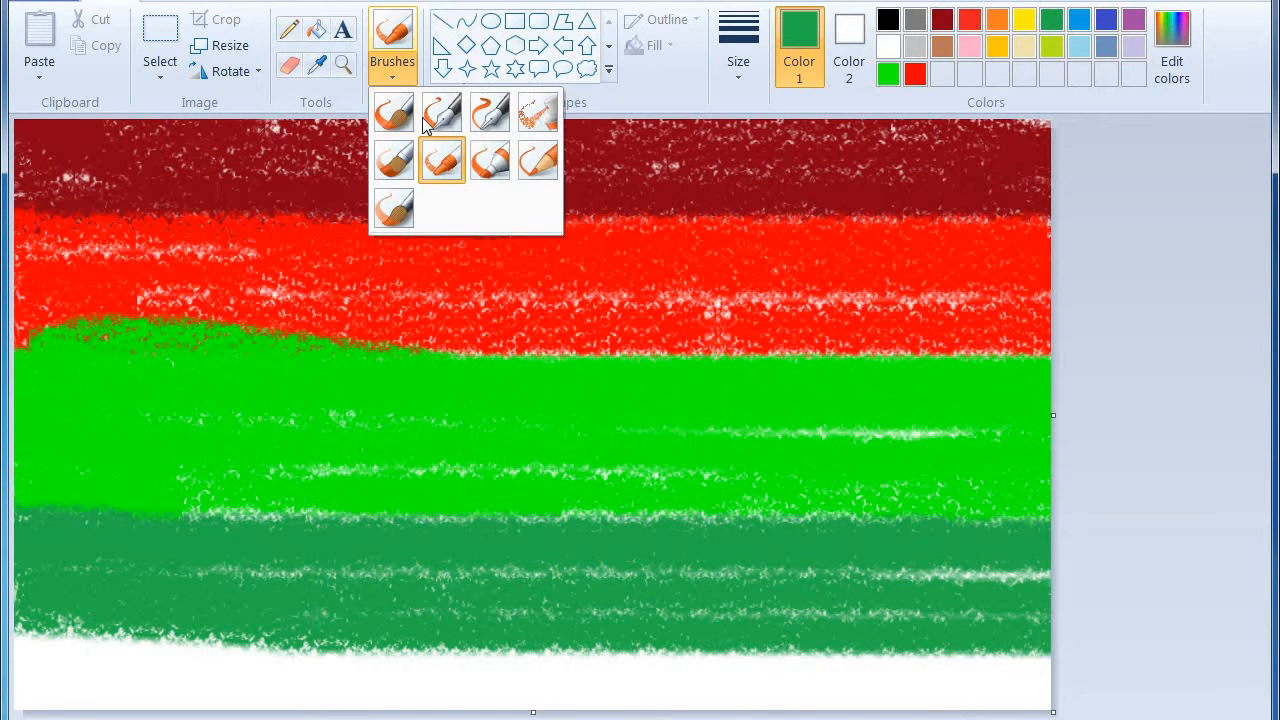
click(527, 122)
mouse_move(322, 500)
mouse_down()
mouse_move(120, 471)
mouse_move(24, 493)
mouse_up()
click(738, 58)
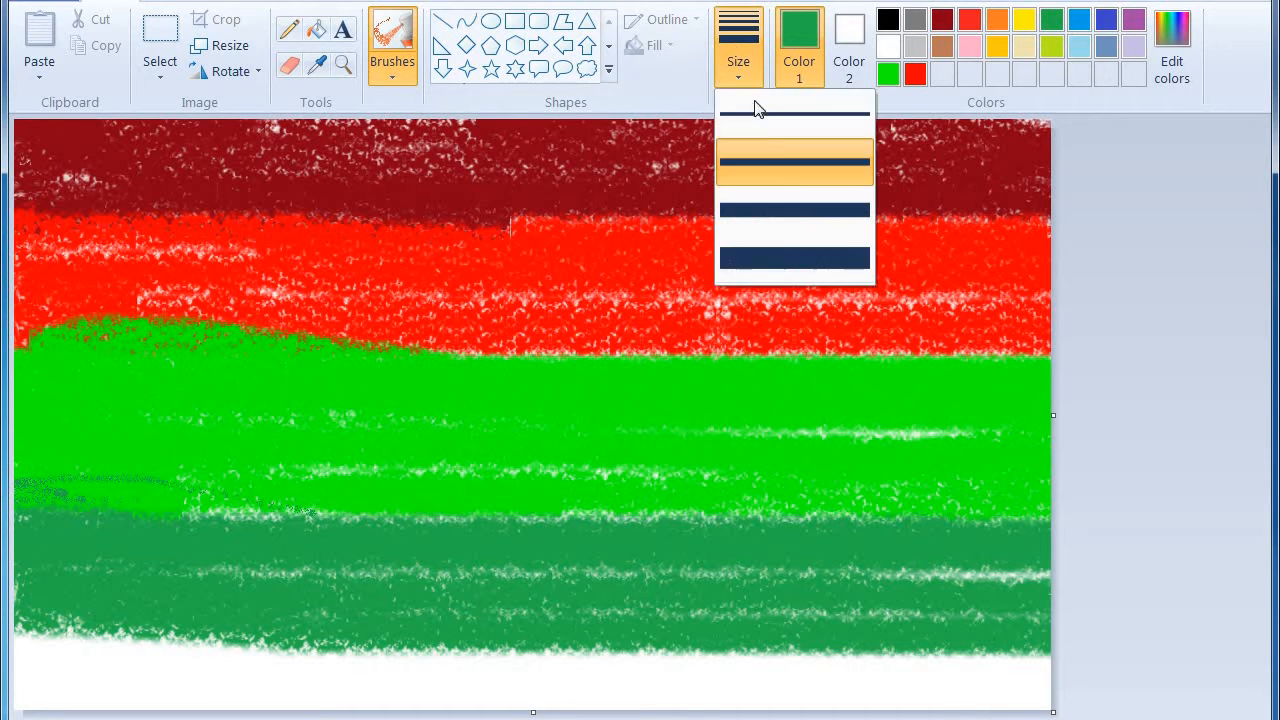
click(803, 266)
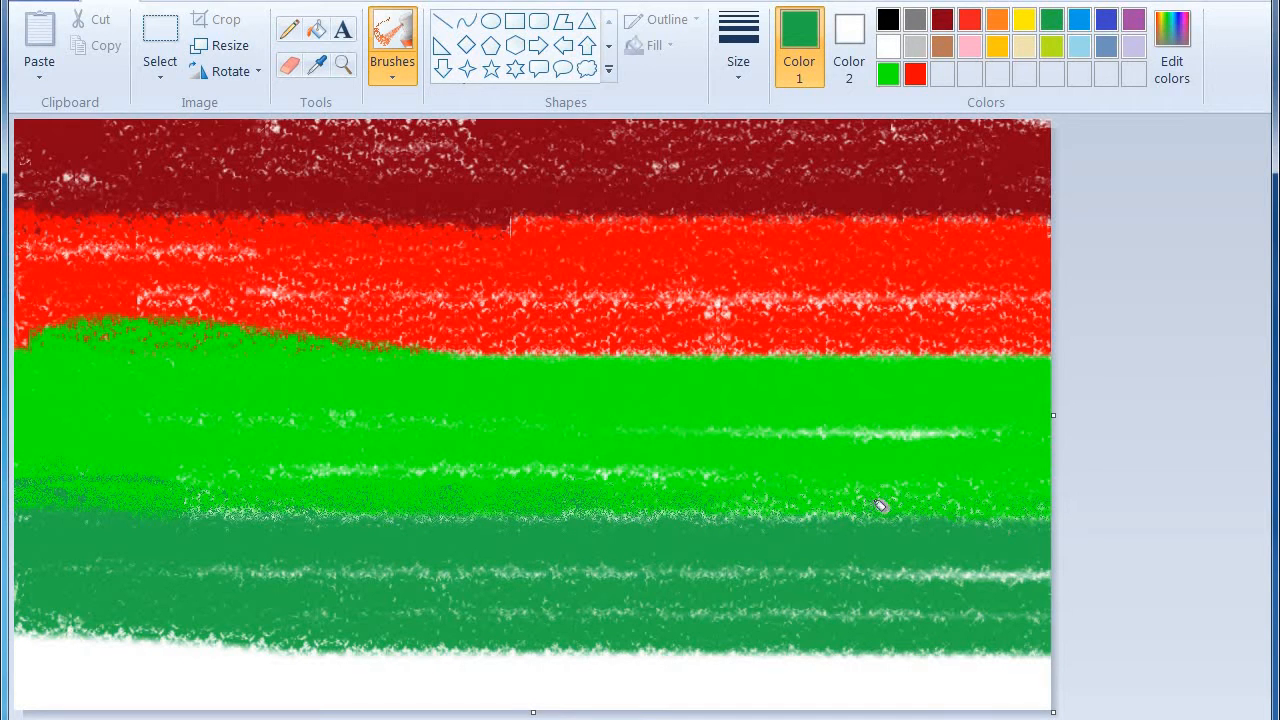
- Spray bright green along the red-green border and bright red along the border with the dark red band
click(887, 74)
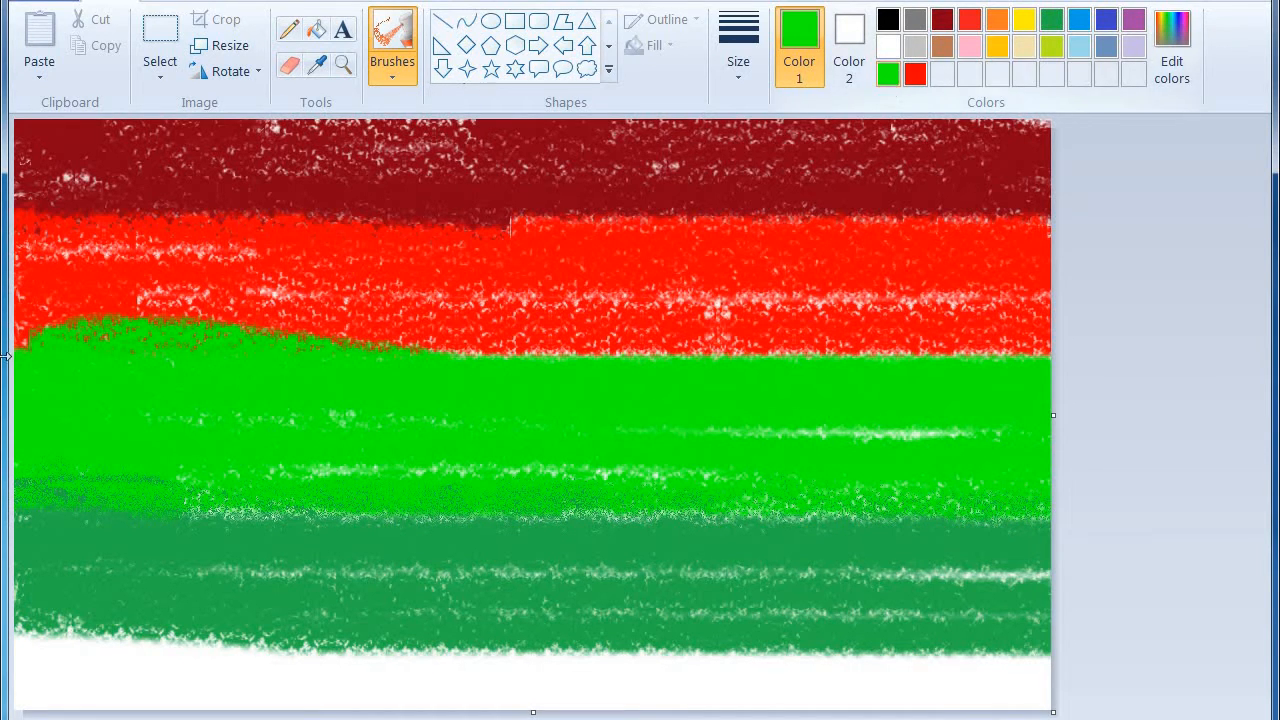
mouse_move(40, 322)
mouse_down()
mouse_move(142, 338)
mouse_move(1005, 348)
mouse_move(537, 349)
mouse_move(134, 322)
mouse_move(68, 333)
mouse_up()
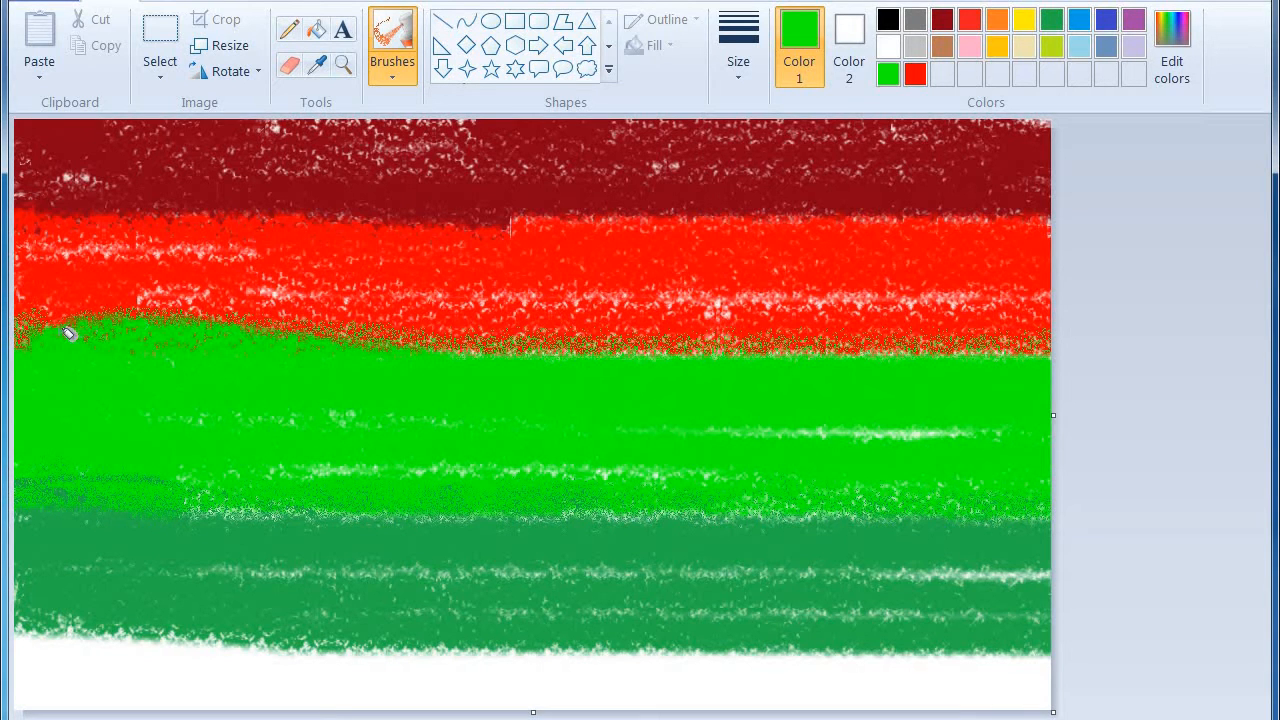
click(913, 75)
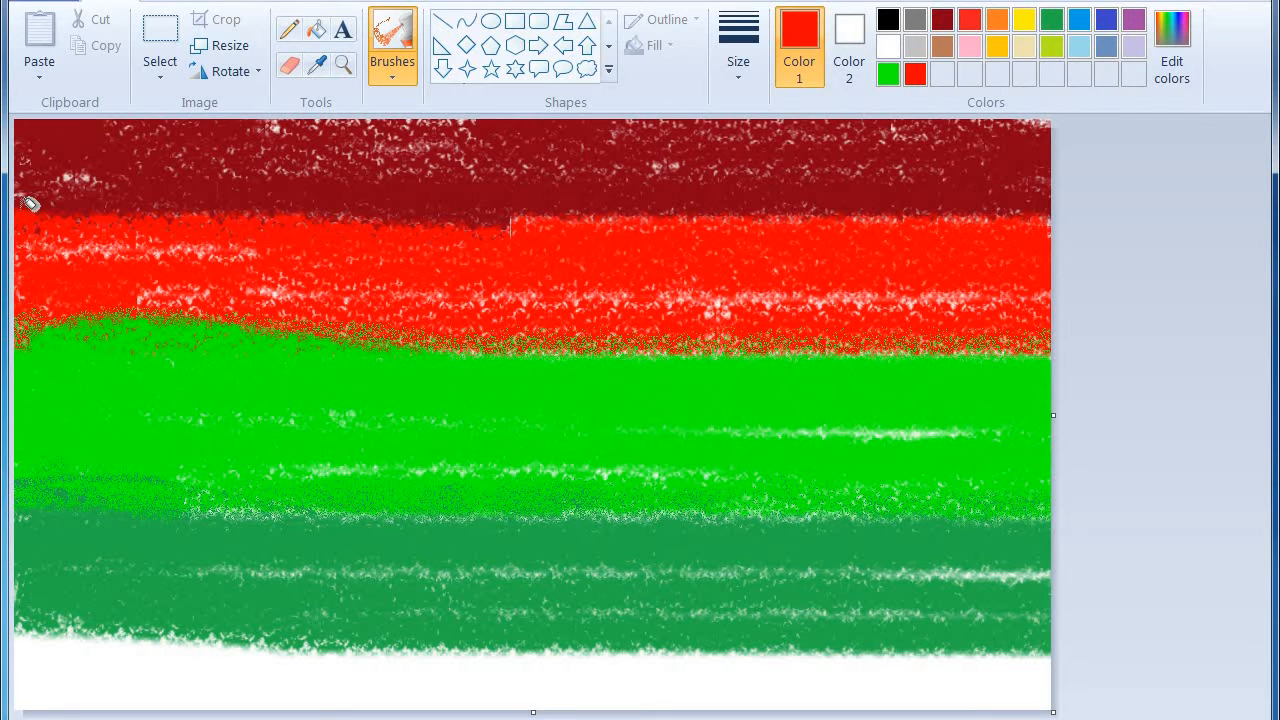
drag(30, 203, 598, 220)
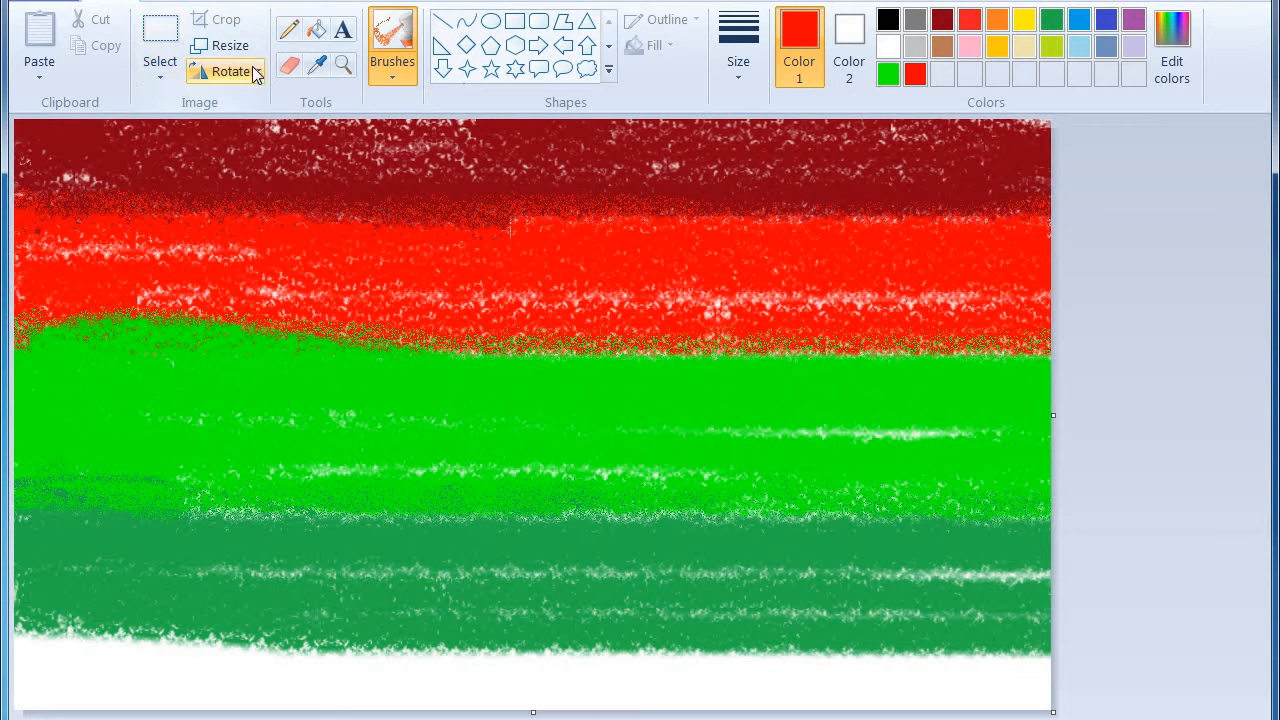
- Copy the image's vertical pixel size, then resize it to 6 pixels vertically without maintaining the aspect ratio
click(222, 45)
click(281, 152)
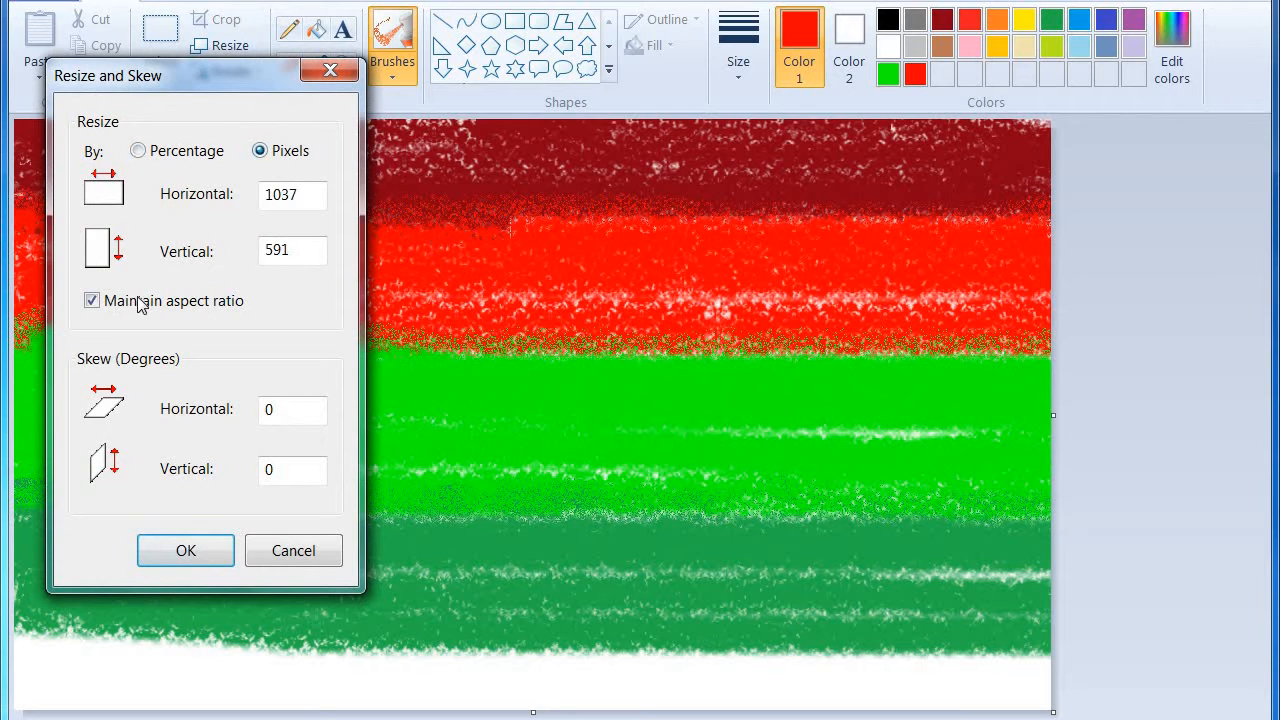
click(142, 301)
double_click(296, 250)
right_click(294, 250)
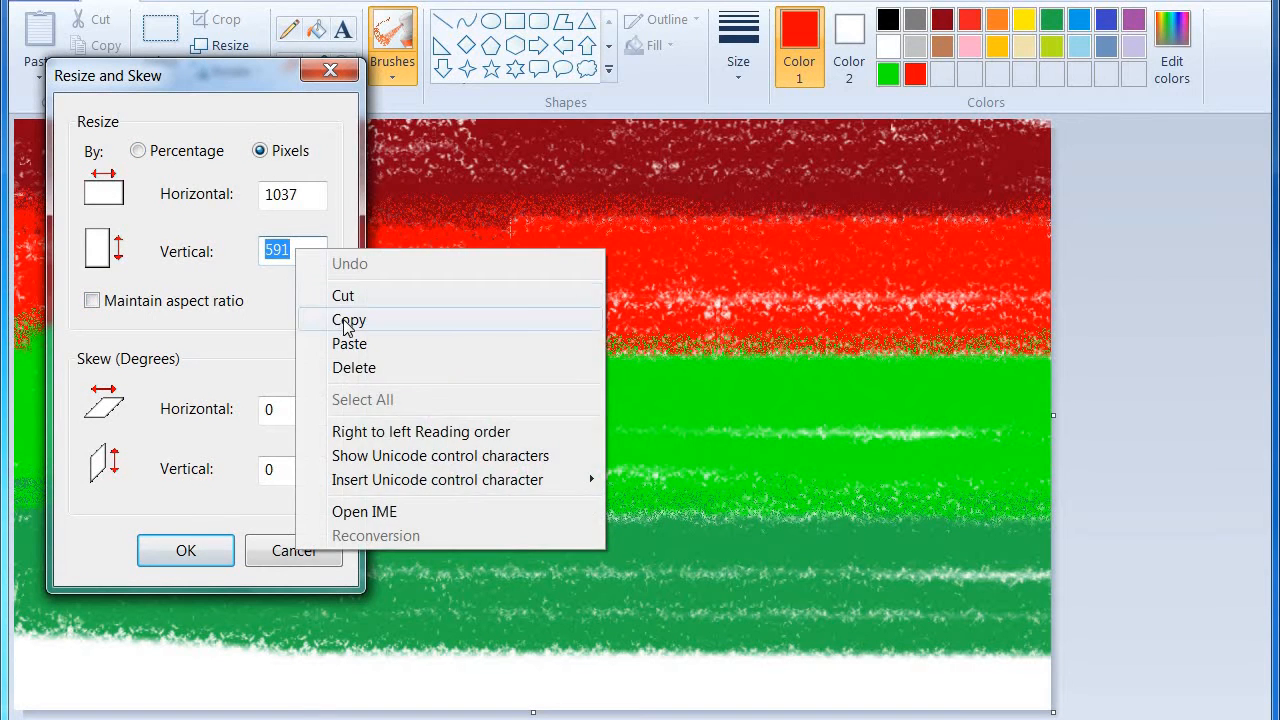
click(346, 321)
text(6)
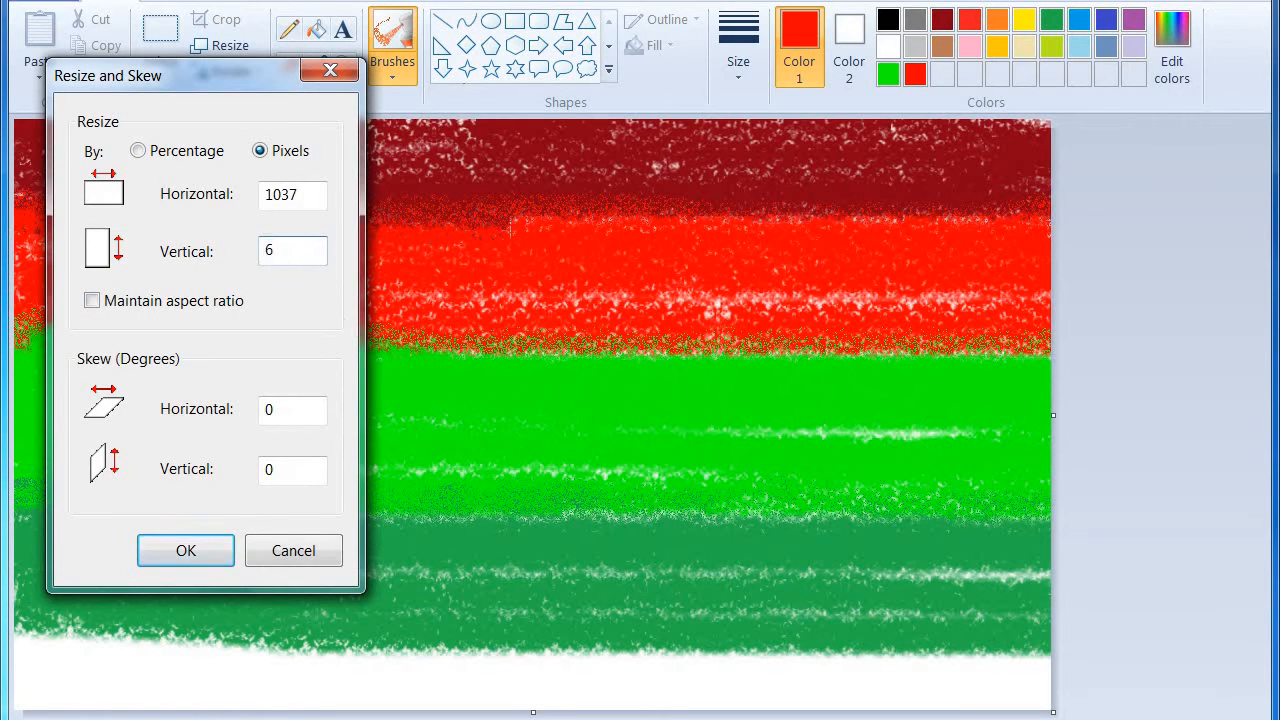
key(Return)
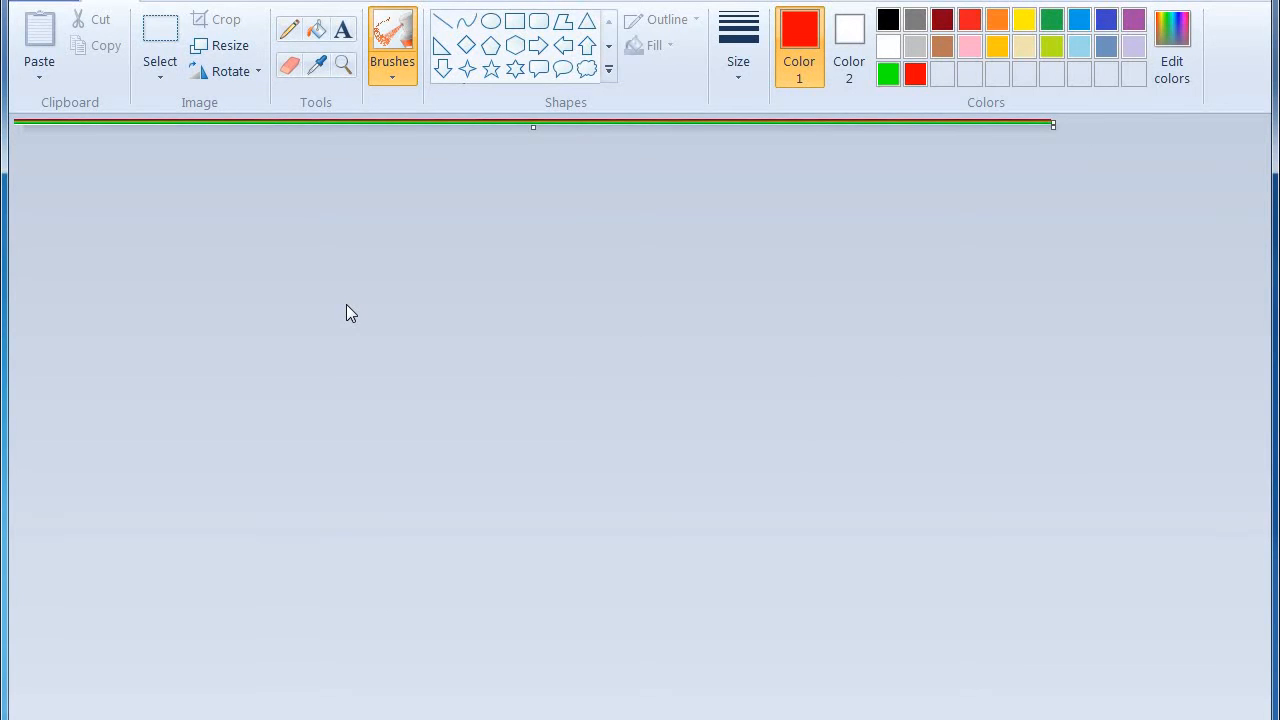
- Resize the image by pixels to a vertical size of 591 without maintaining the aspect ratio
click(224, 46)
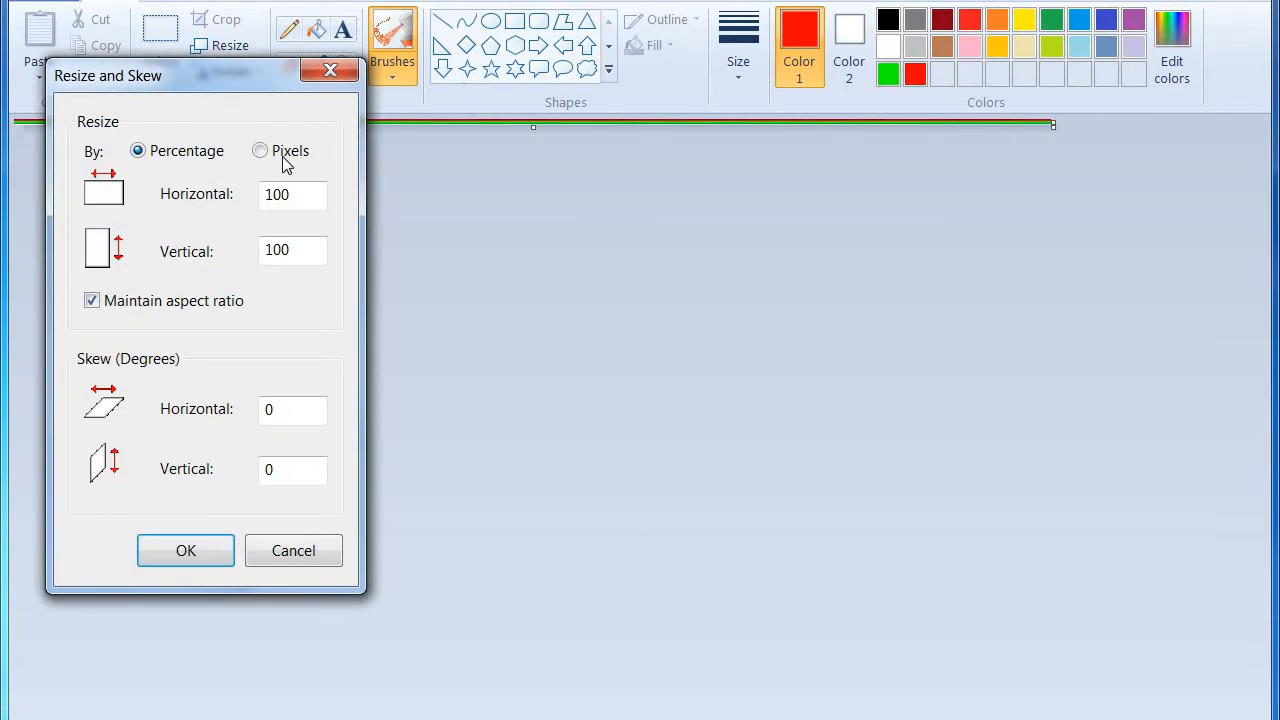
right_click(284, 252)
click(333, 346)
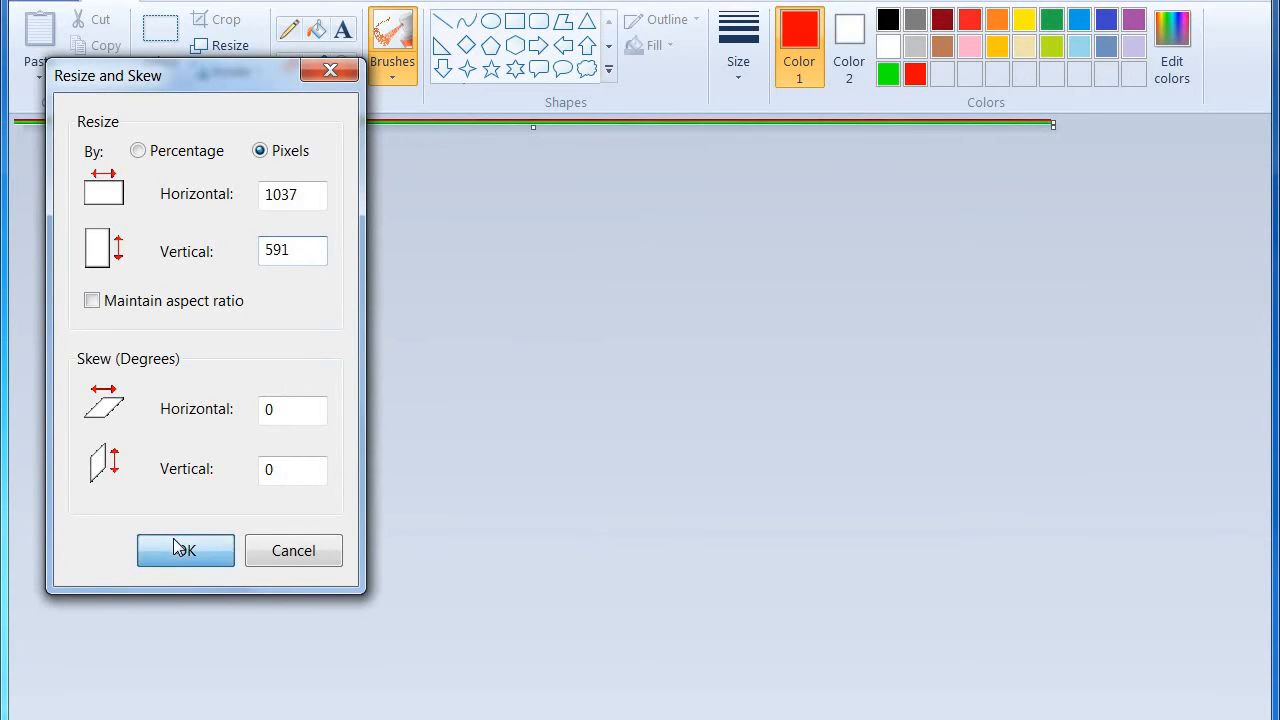
click(180, 549)
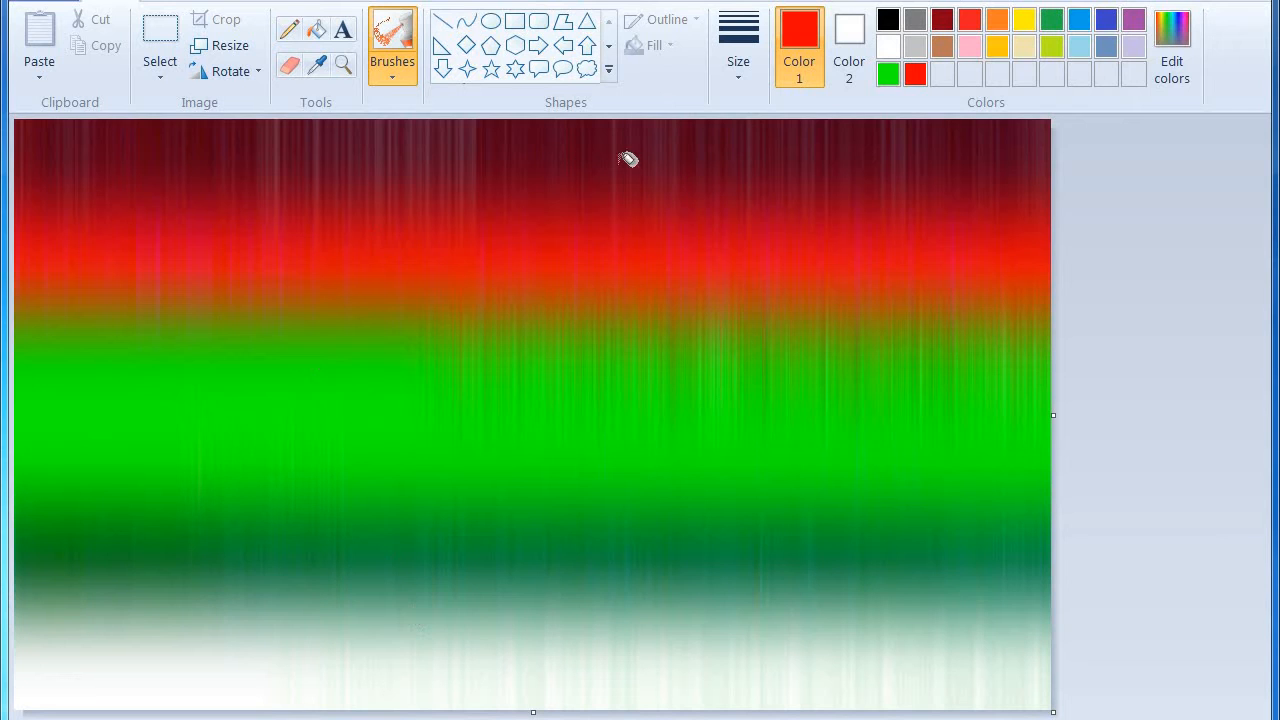
- Draw a large white circle with solid fill in the upper middle of the blended background
click(888, 47)
click(490, 21)
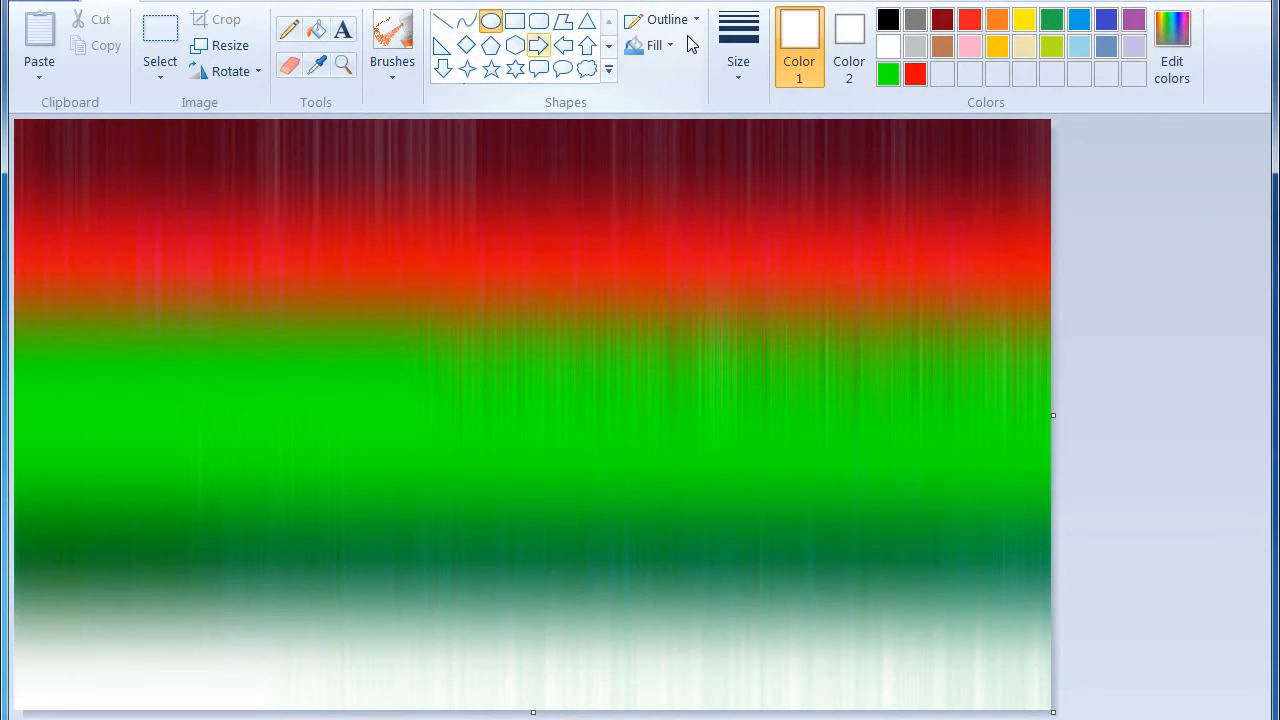
click(650, 45)
click(674, 109)
drag(419, 183, 507, 377)
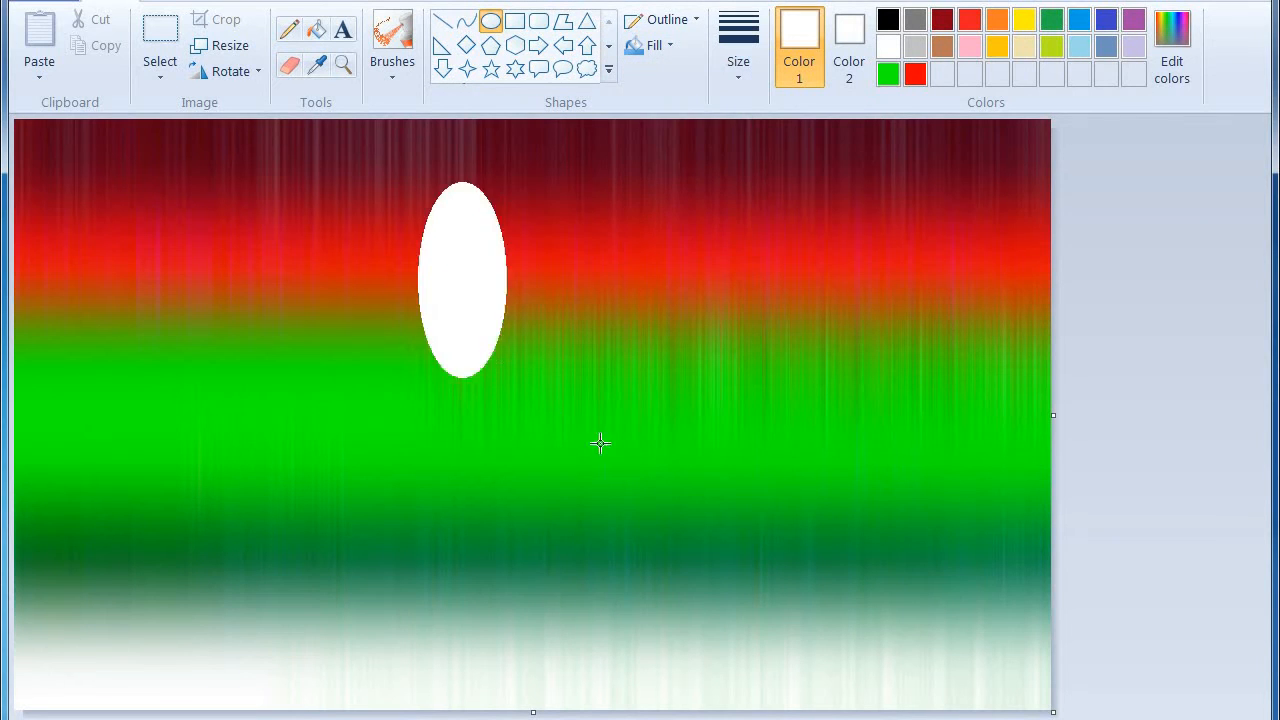
drag(600, 443, 780, 536)
drag(594, 400, 512, 395)
drag(699, 528, 722, 550)
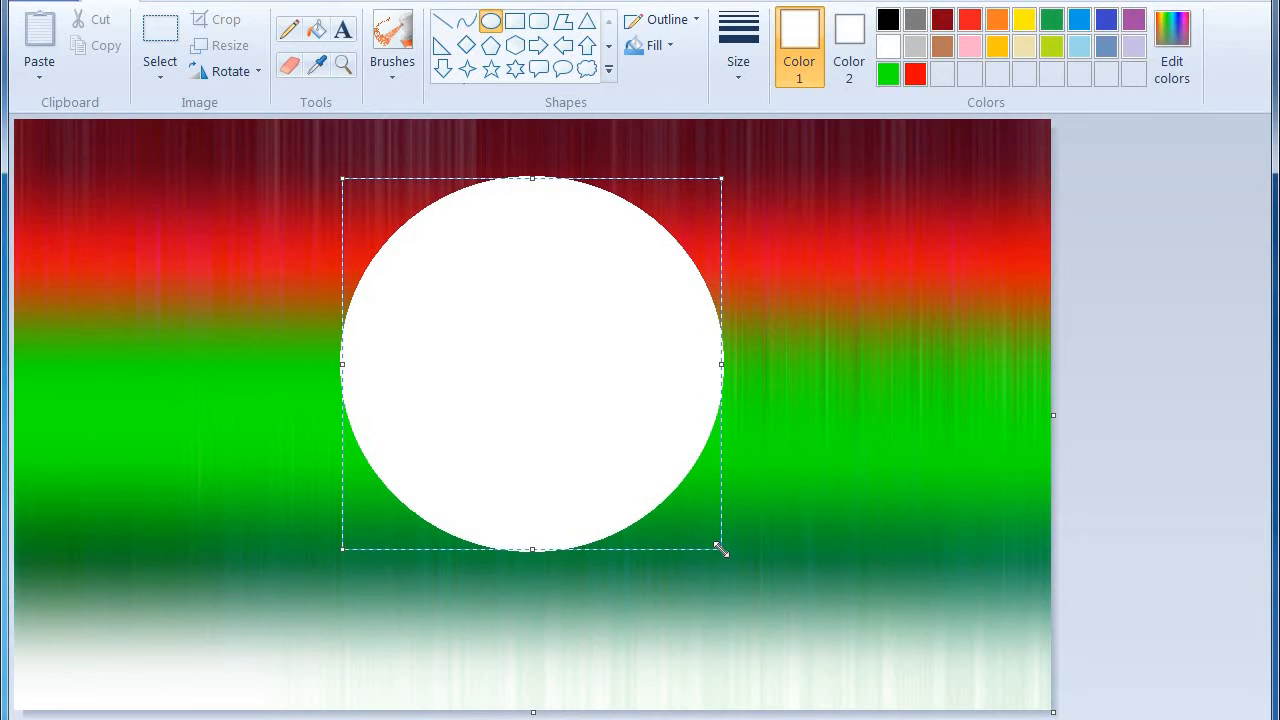
click(1166, 391)
- Paint a black branch with the Oil brush at the second size, running from left of the circle to the canvas's upper right
click(393, 62)
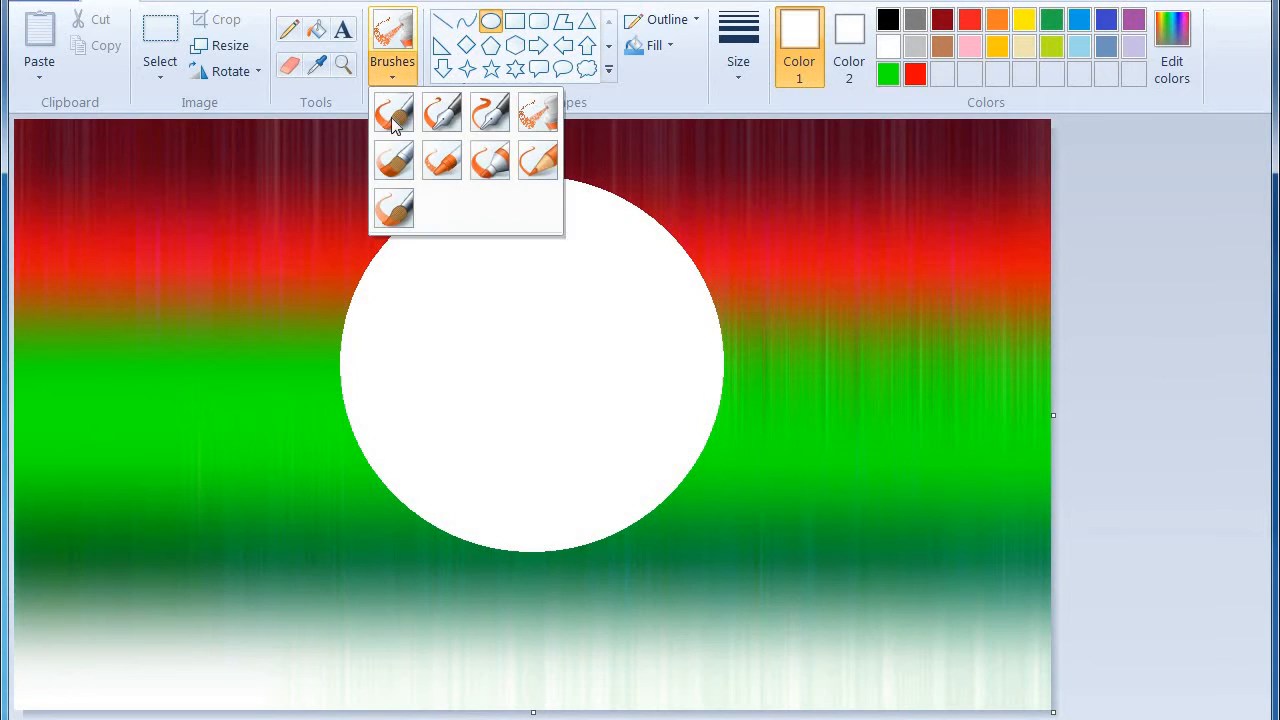
click(399, 163)
click(887, 20)
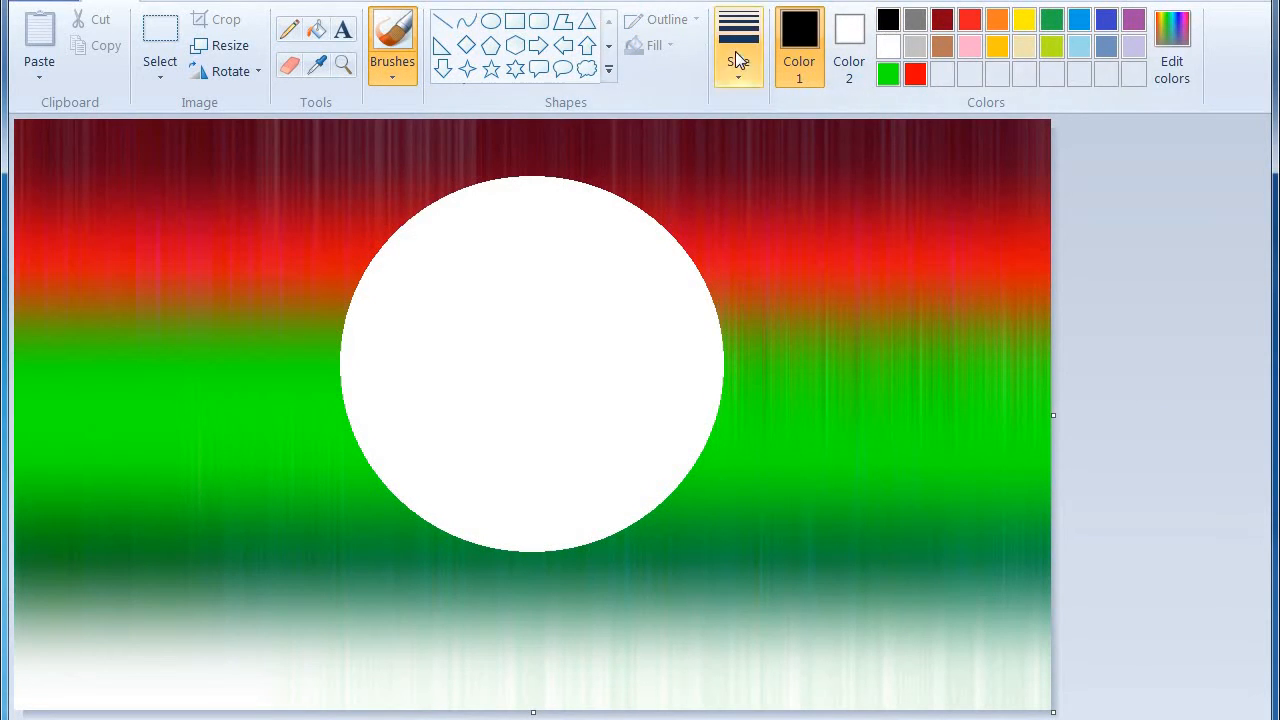
click(737, 50)
click(757, 165)
mouse_move(253, 385)
mouse_down()
mouse_move(519, 301)
mouse_move(633, 243)
mouse_move(896, 165)
mouse_move(968, 124)
mouse_up()
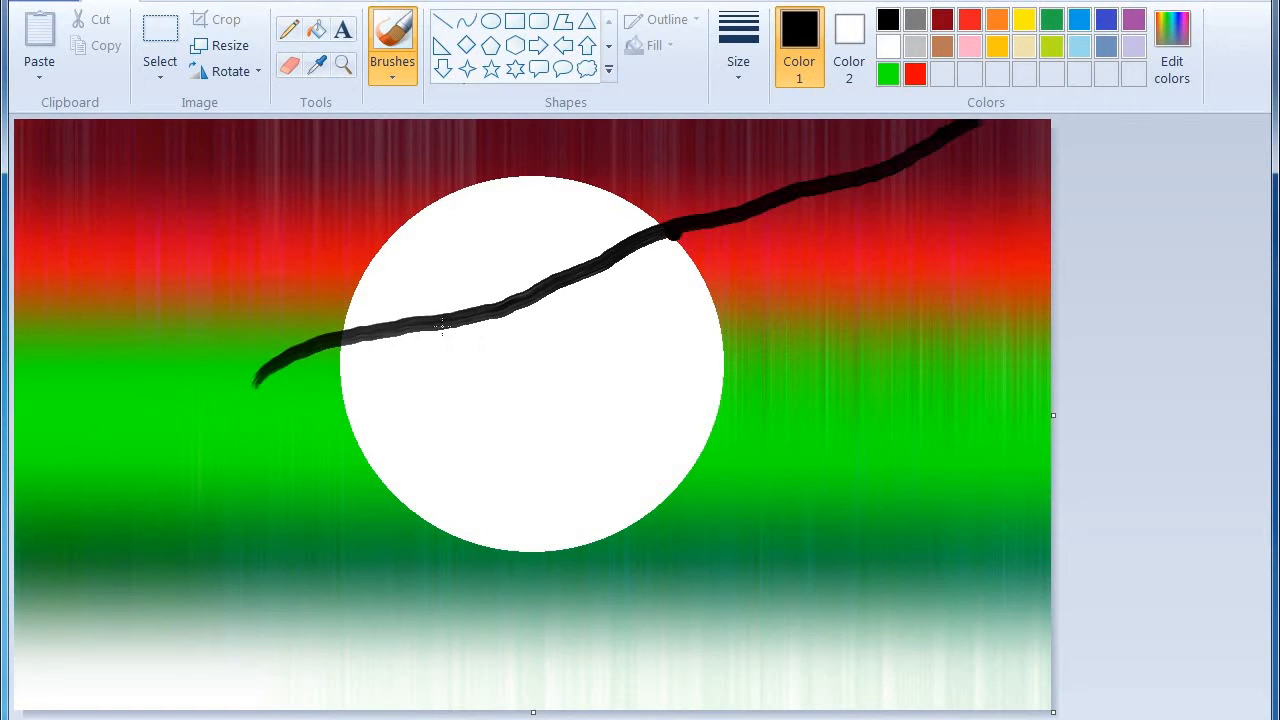
- Paint a thin black twig at the smallest brush size from the circle's lower left edge up to the branch
click(737, 52)
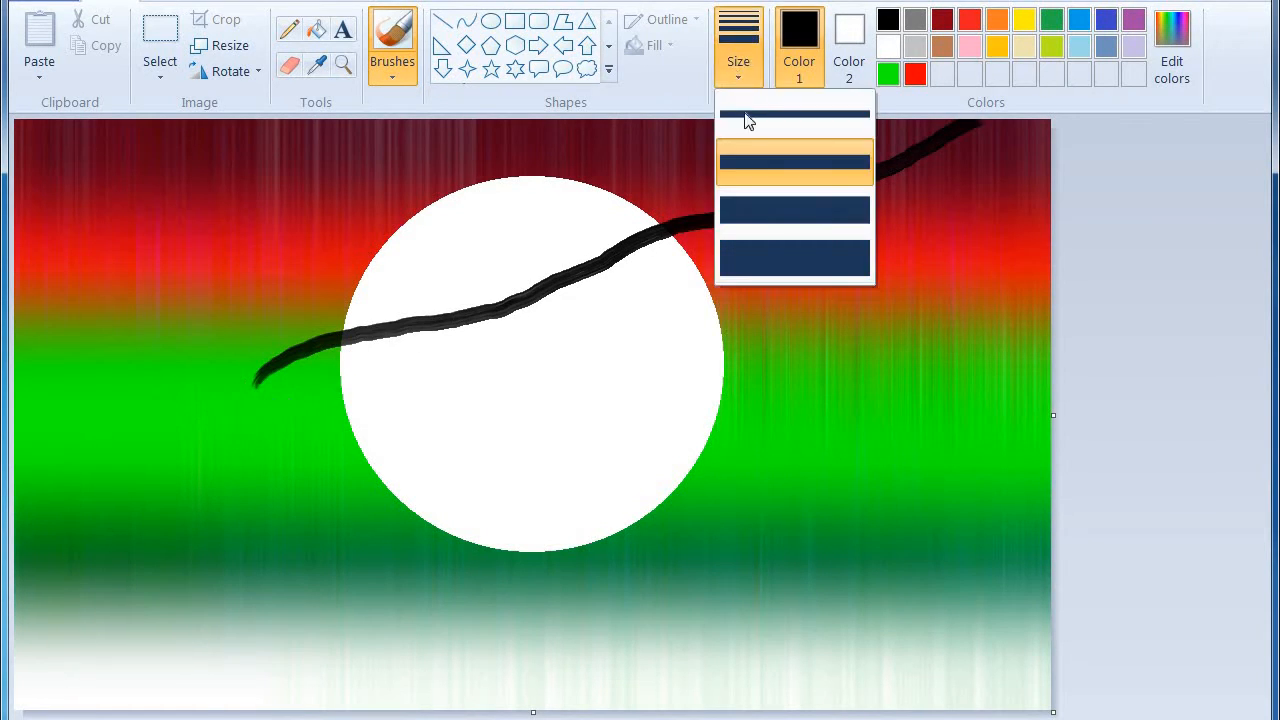
click(746, 117)
drag(349, 428, 512, 300)
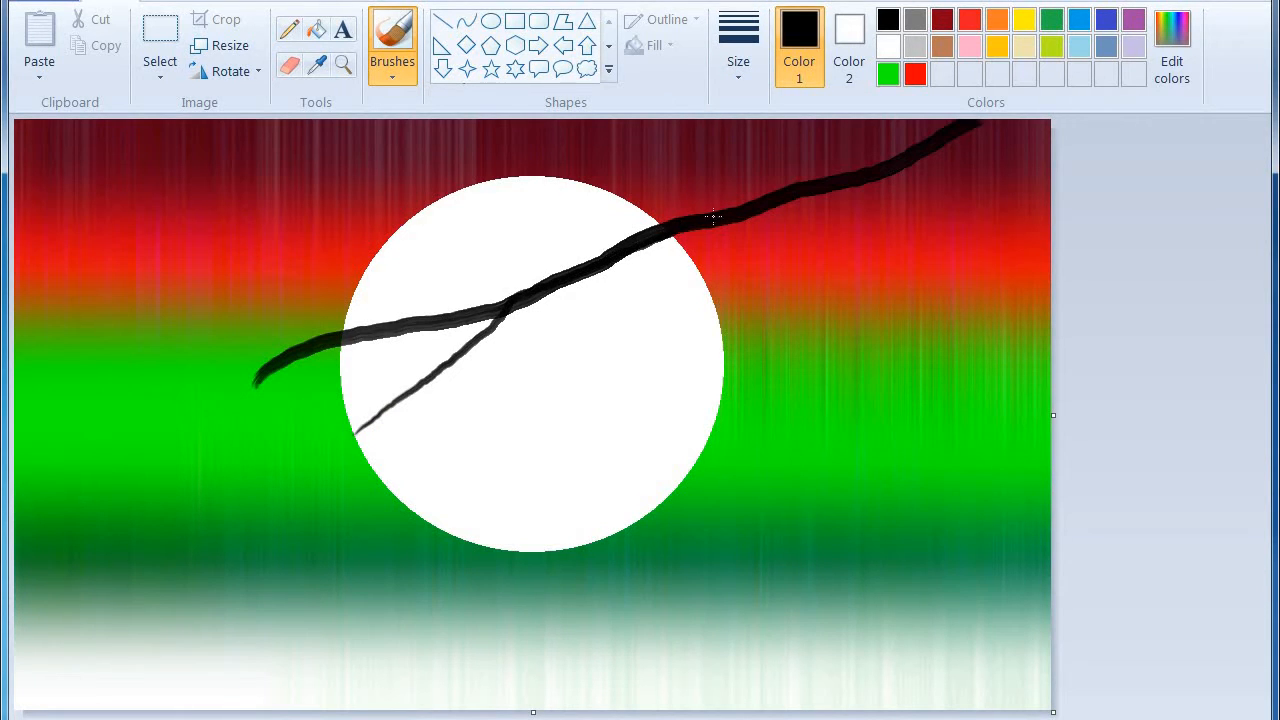
- Thicken the black branch's upper-right end and extend its left end with a long drooping twig and a short side twig
drag(852, 166, 934, 126)
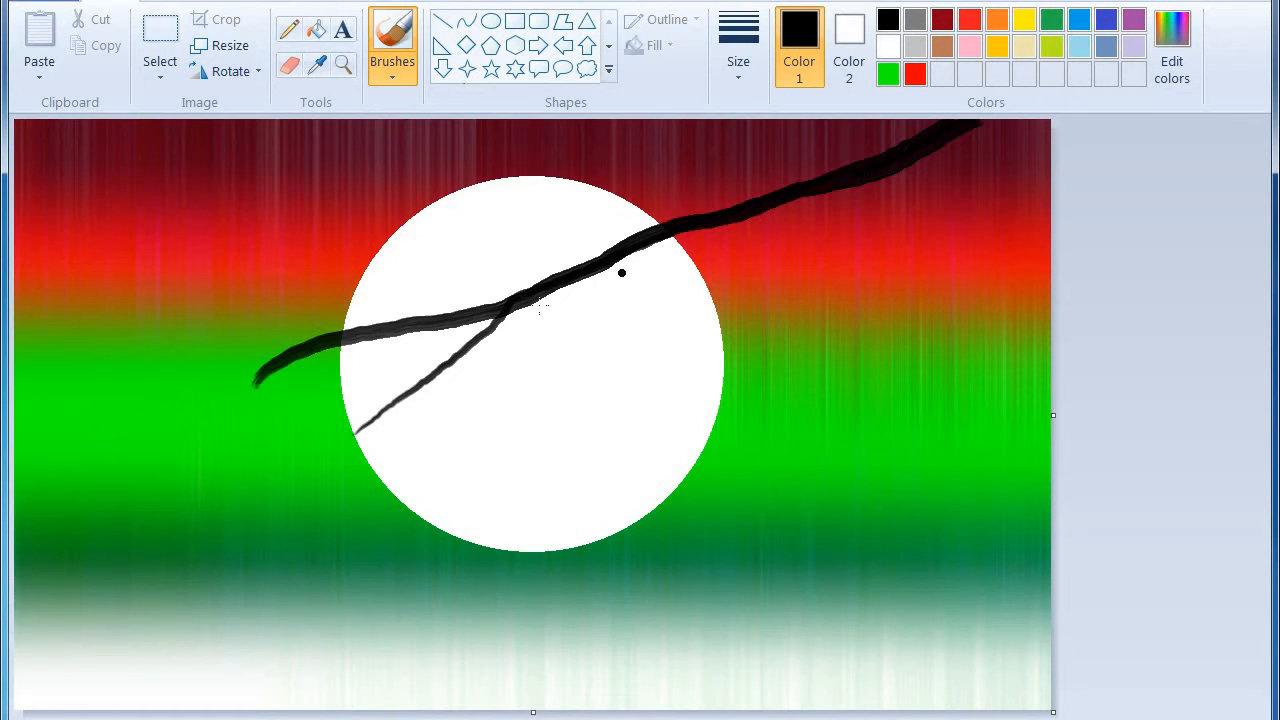
drag(143, 493, 228, 378)
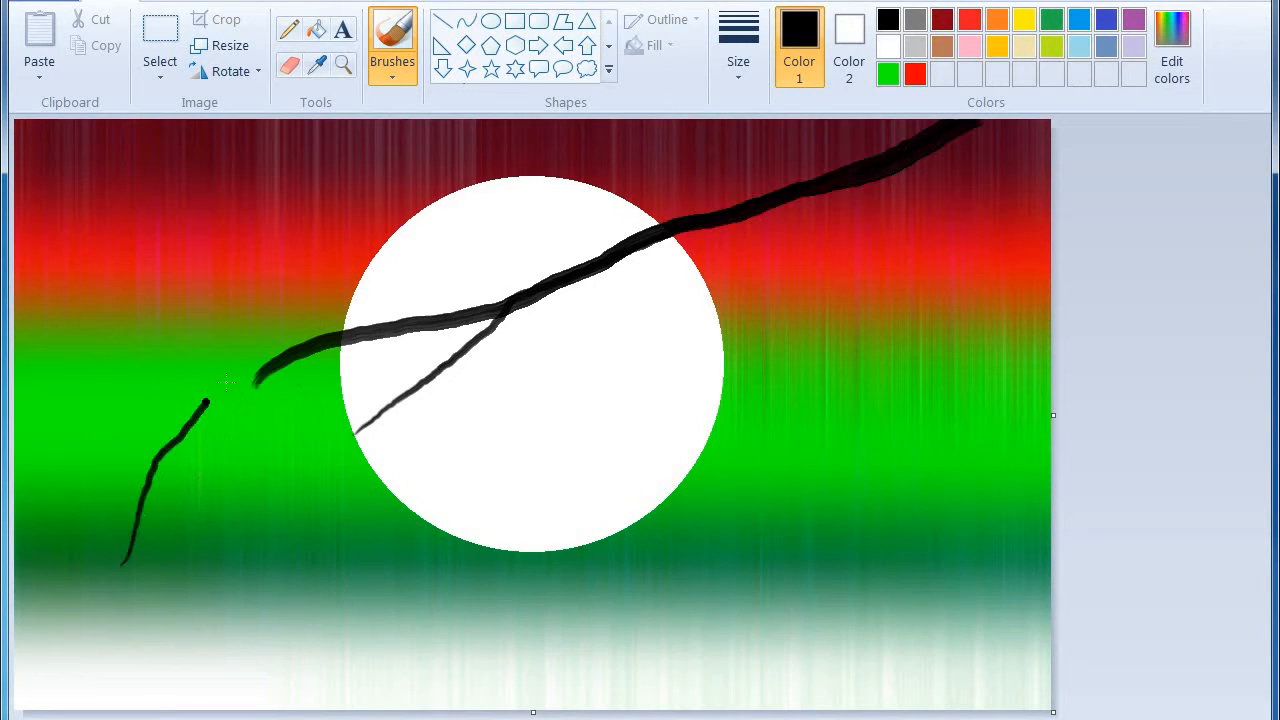
drag(202, 468, 235, 405)
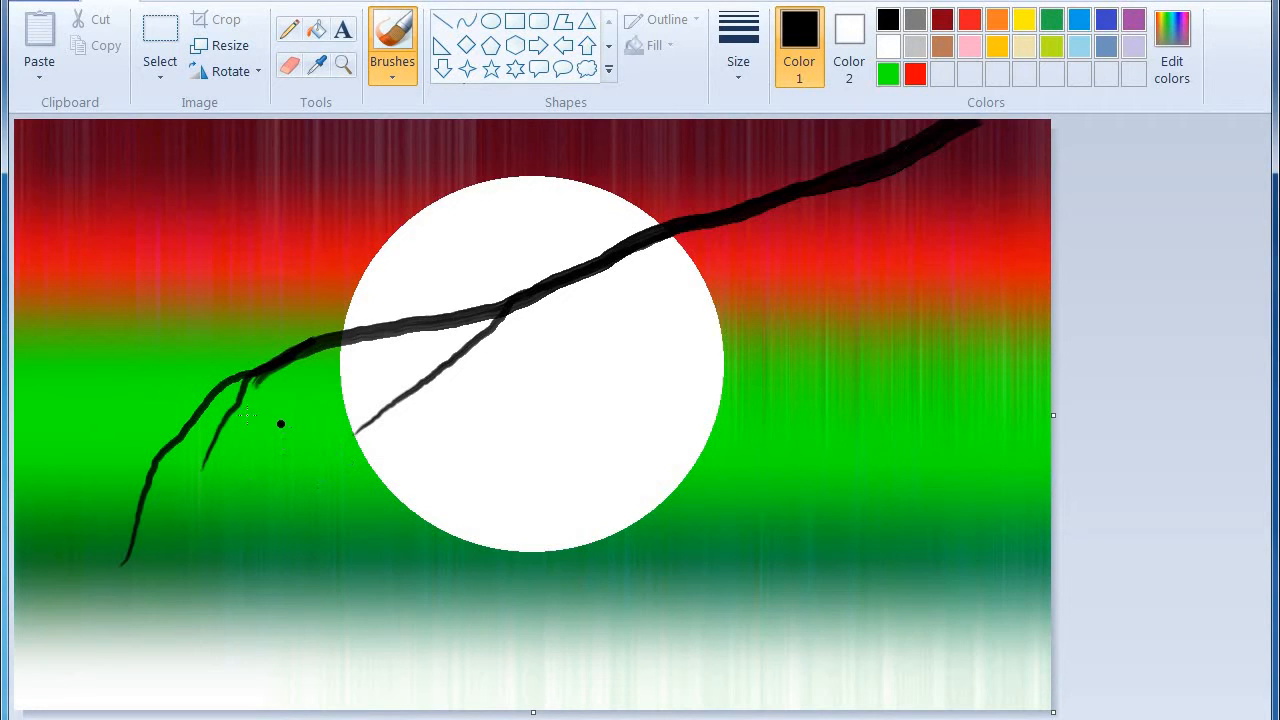
- Paint forked black twigs growing up and left from the main branch, across the circle's upper half and the red sky
mouse_move(171, 270)
mouse_down()
mouse_move(209, 268)
mouse_move(333, 330)
mouse_up()
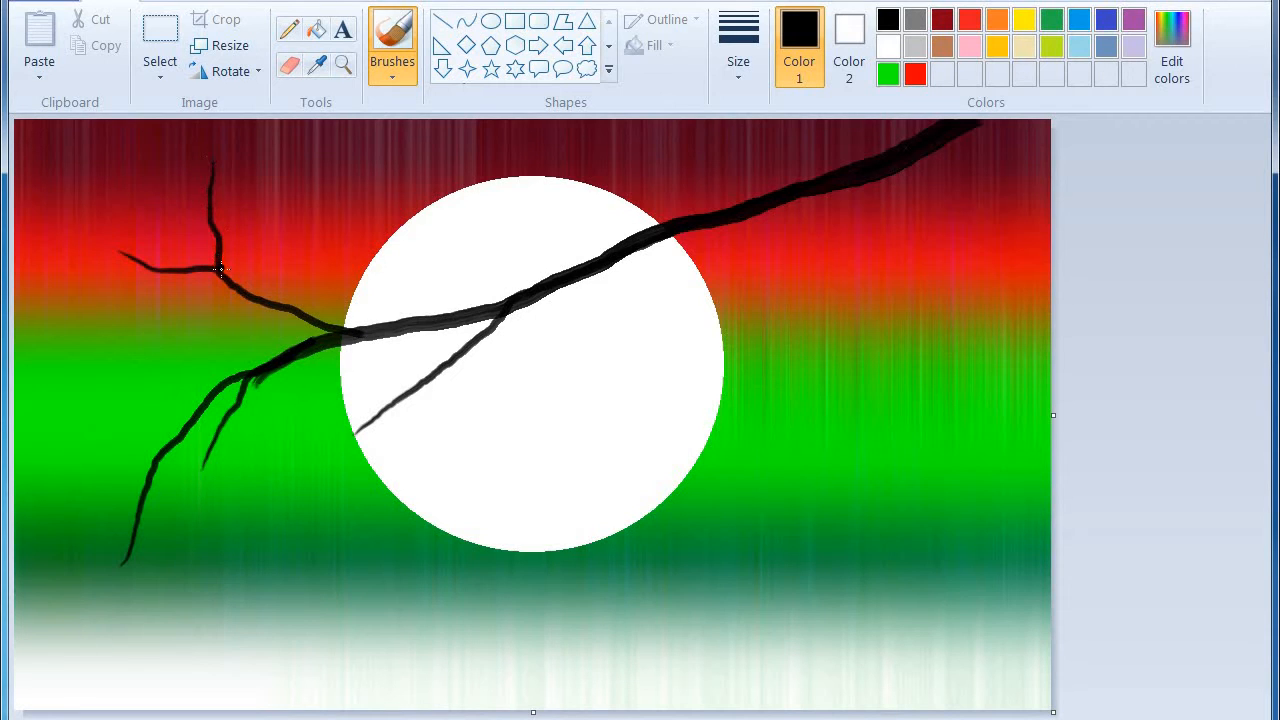
mouse_move(263, 210)
mouse_down()
mouse_move(326, 246)
mouse_move(434, 233)
mouse_move(580, 250)
mouse_up()
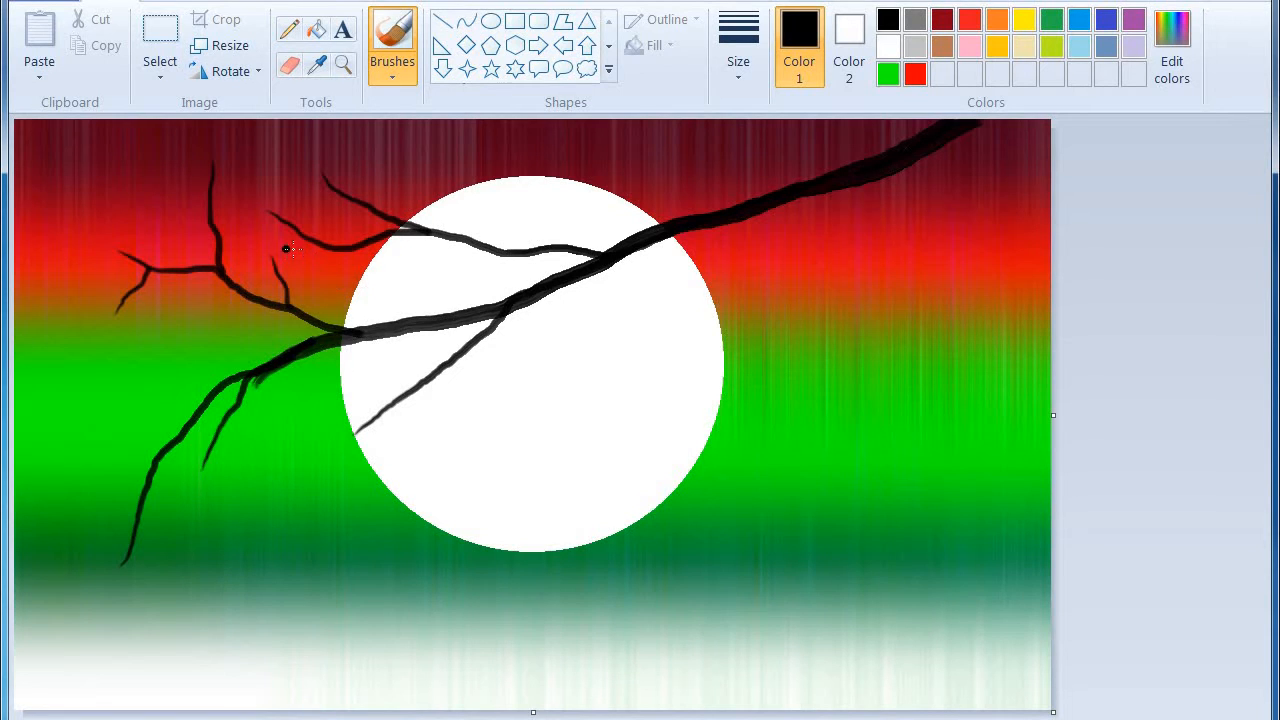
drag(433, 259, 507, 251)
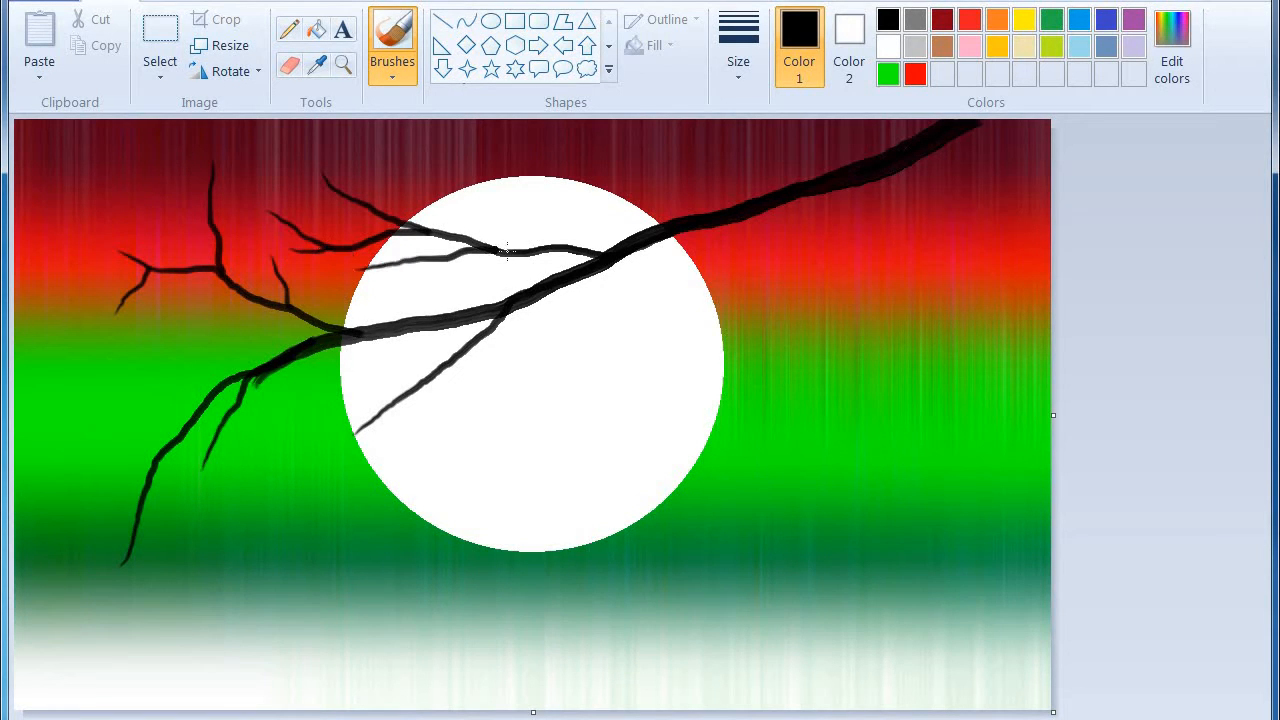
drag(465, 157, 561, 244)
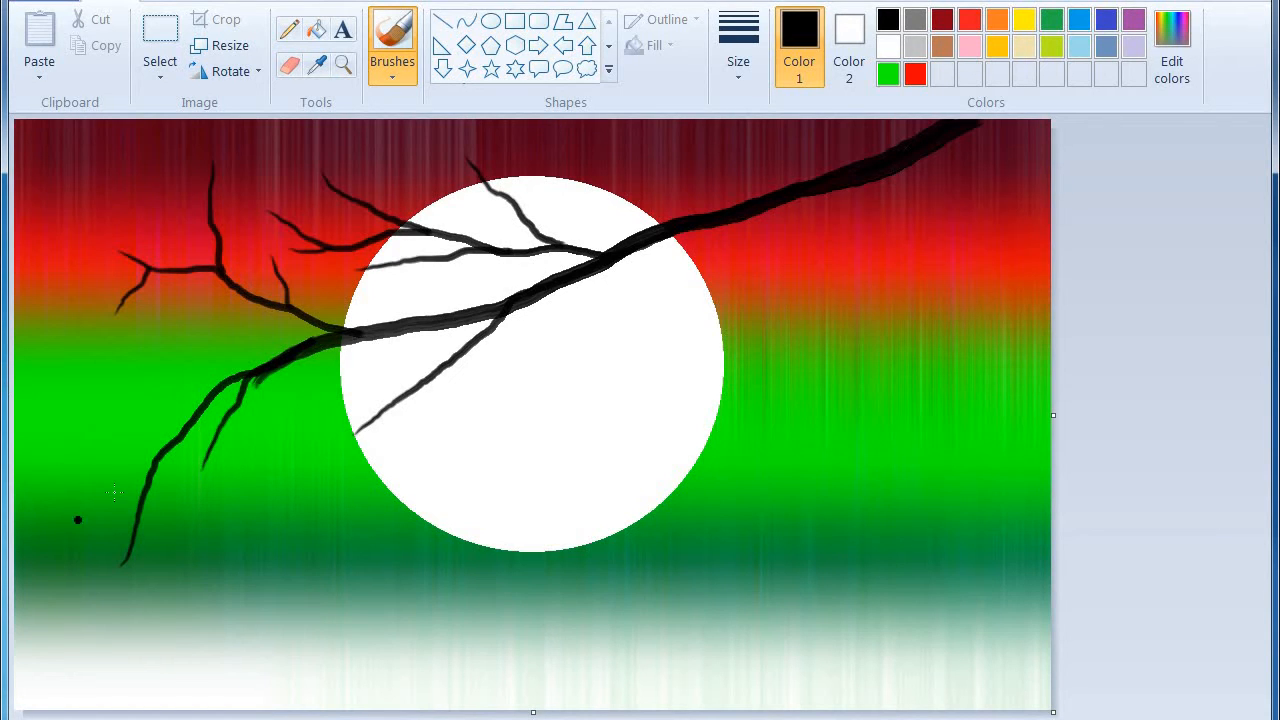
- Add side twigs to the drooping lower-left branch end and lengthen the twig inside the circle down past its lower-left edge
drag(76, 512, 157, 462)
drag(100, 386, 267, 372)
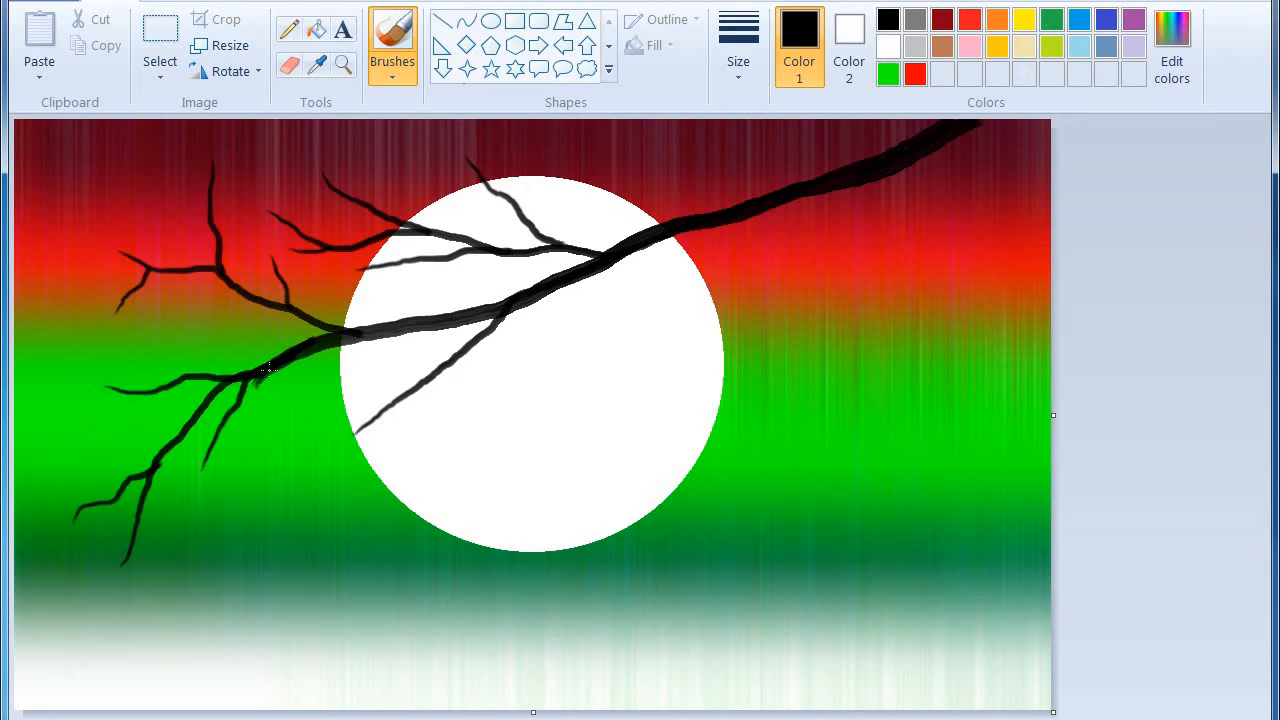
mouse_move(266, 531)
mouse_down()
mouse_move(358, 417)
mouse_move(511, 307)
mouse_up()
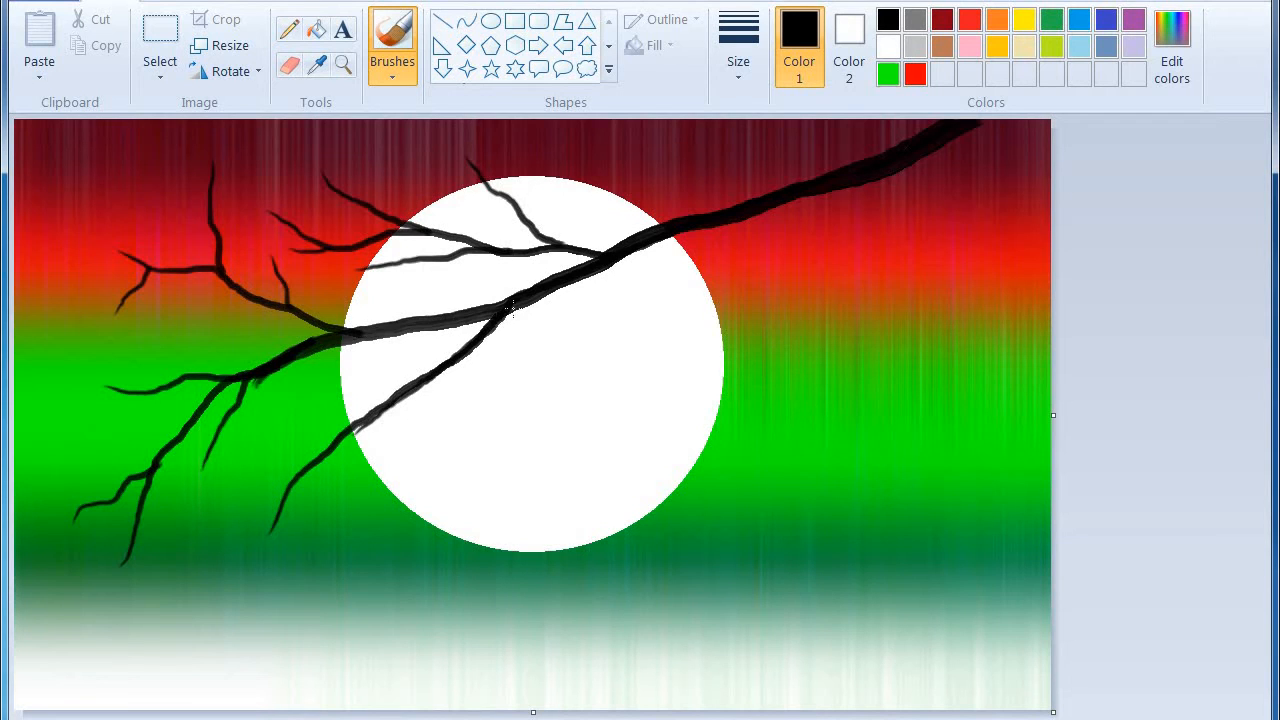
- Paint a forked twig hanging from the branch inside the circle and add small side twigs along it and the long lower twig
drag(515, 463, 597, 267)
drag(451, 437, 548, 372)
drag(382, 496, 402, 396)
drag(244, 470, 340, 440)
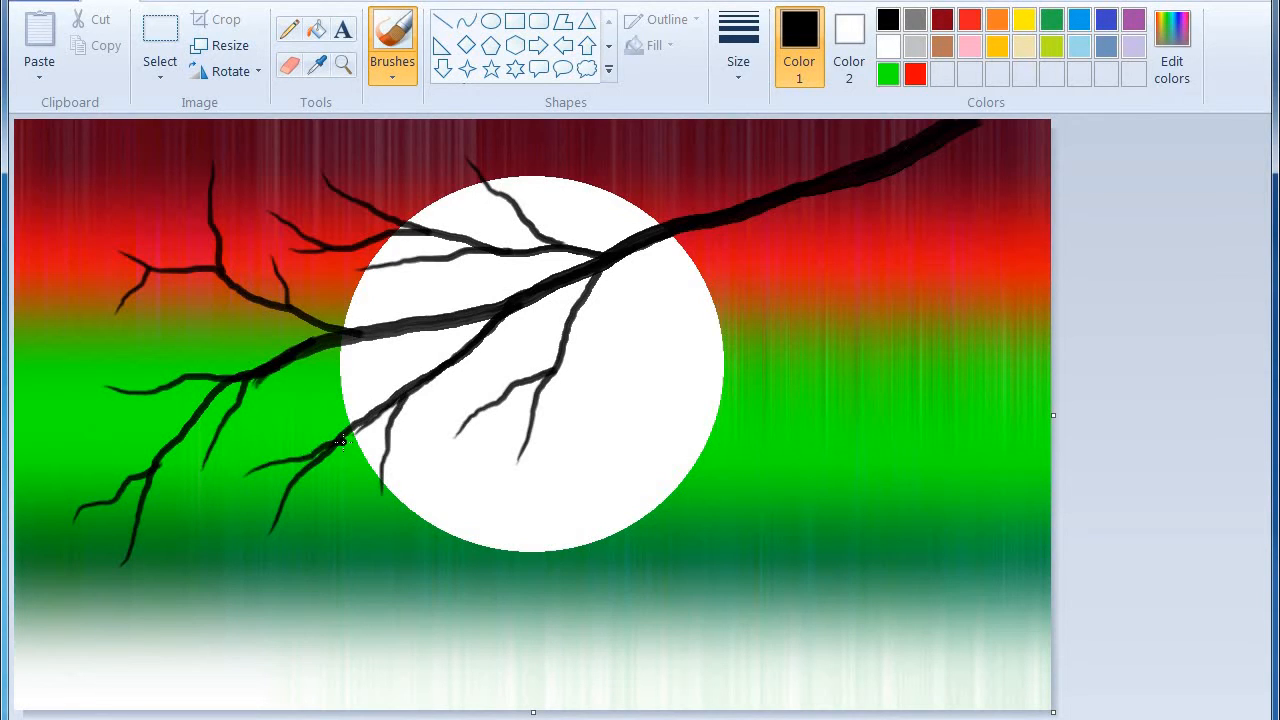
drag(428, 422, 481, 340)
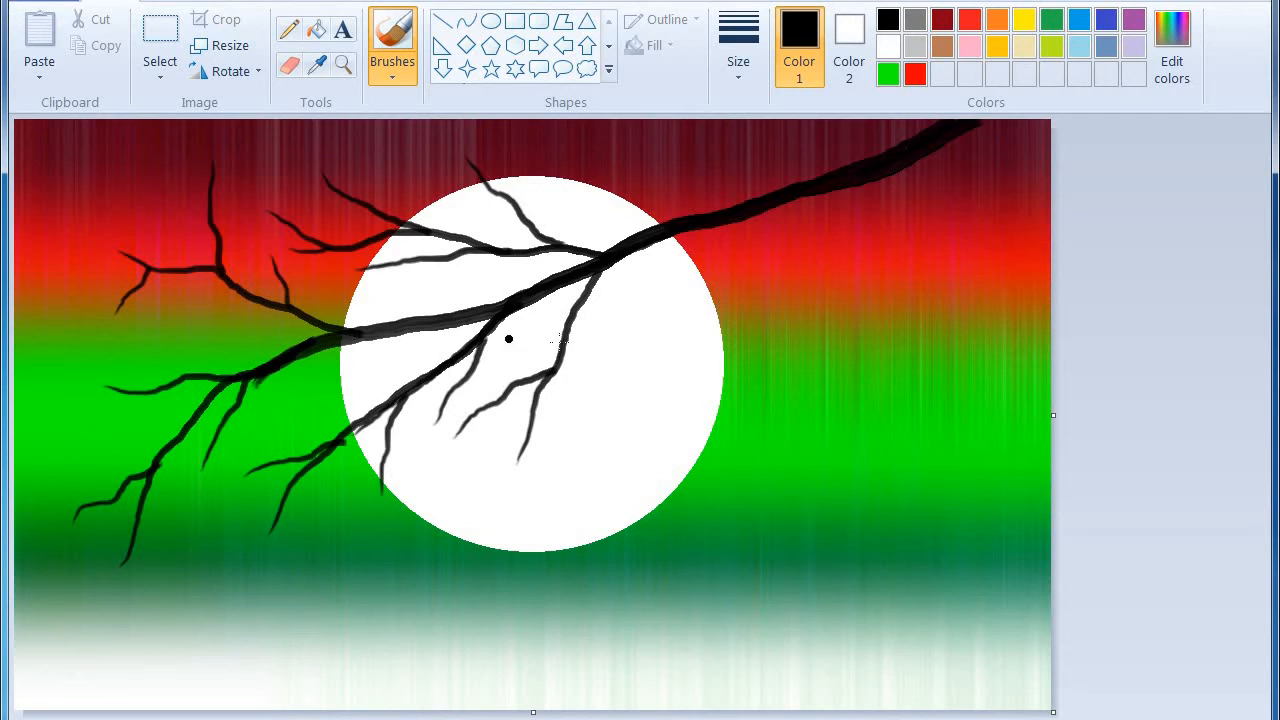
drag(574, 366, 584, 305)
drag(296, 401, 438, 366)
- Paint thin black twigs above and below the thick right part of the branch, one reaching down into the circle
mouse_move(601, 343)
mouse_down()
mouse_move(645, 292)
mouse_move(758, 209)
mouse_up()
drag(574, 210, 670, 220)
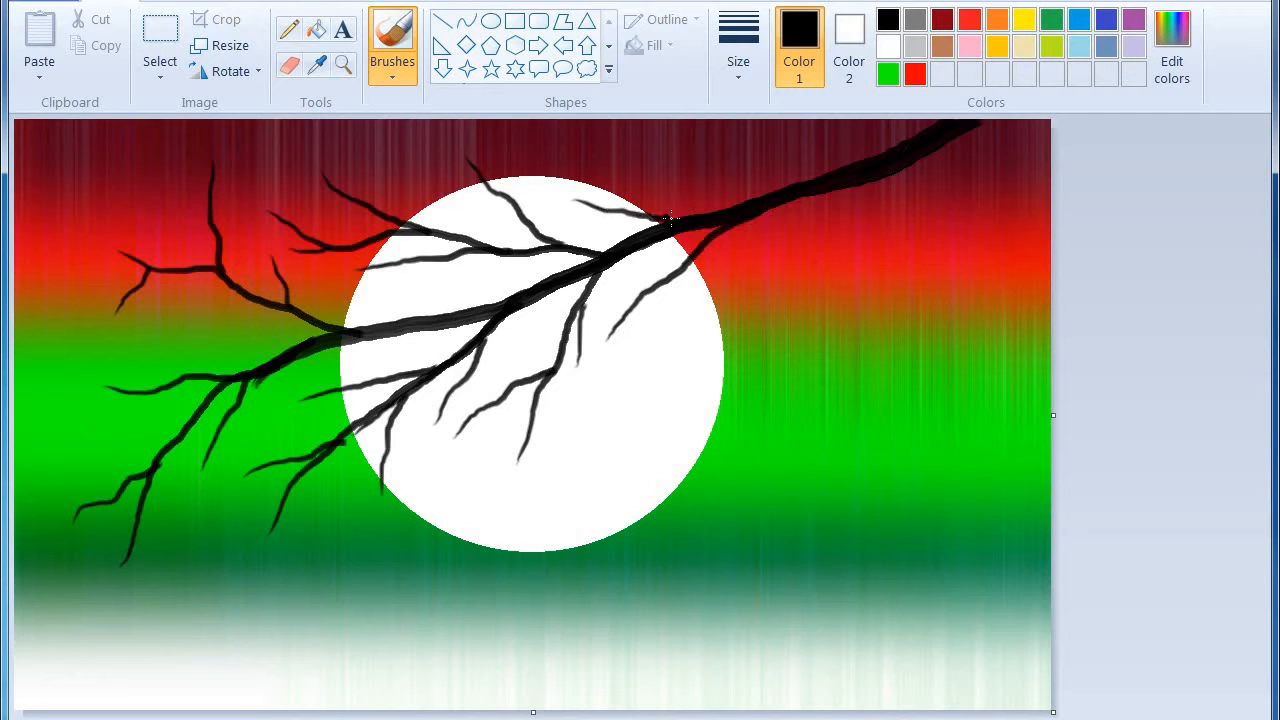
drag(748, 191, 790, 186)
drag(761, 250, 870, 174)
drag(638, 181, 769, 191)
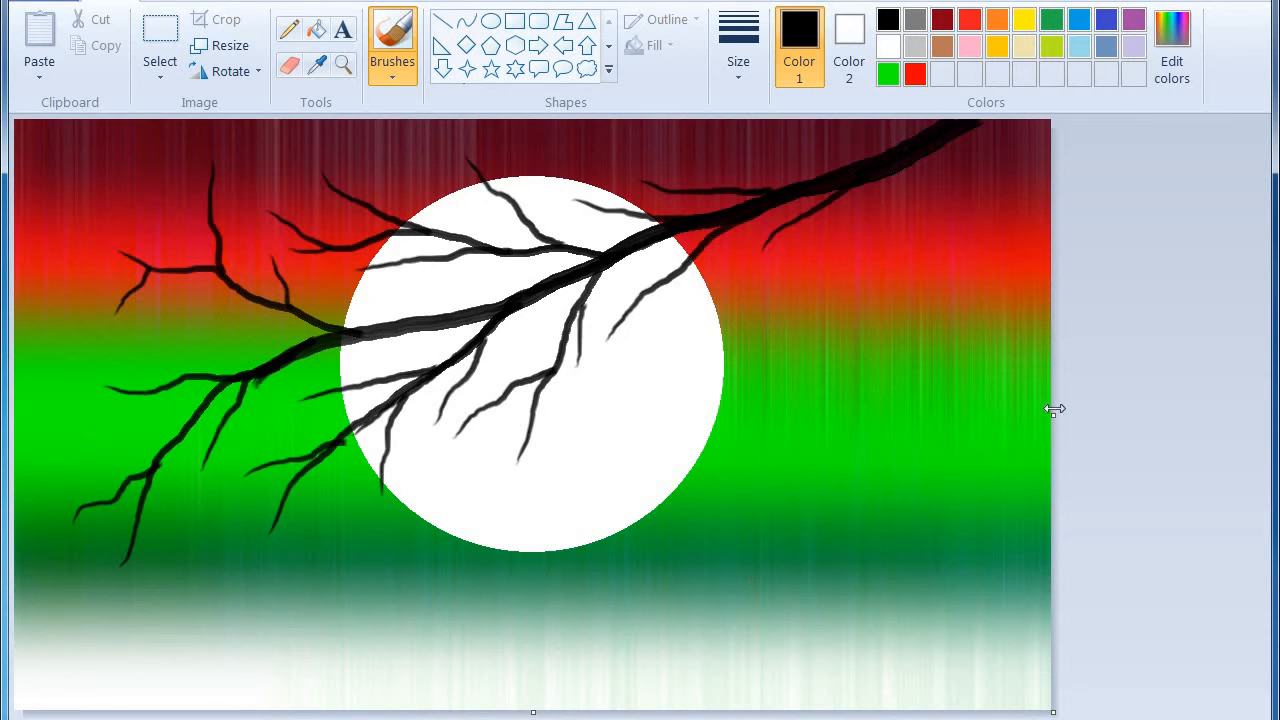
- Widen the canvas with a blank strip on the right and dab a round cluster of dark red dots there with the Brush in two sizes
drag(1054, 414, 1088, 432)
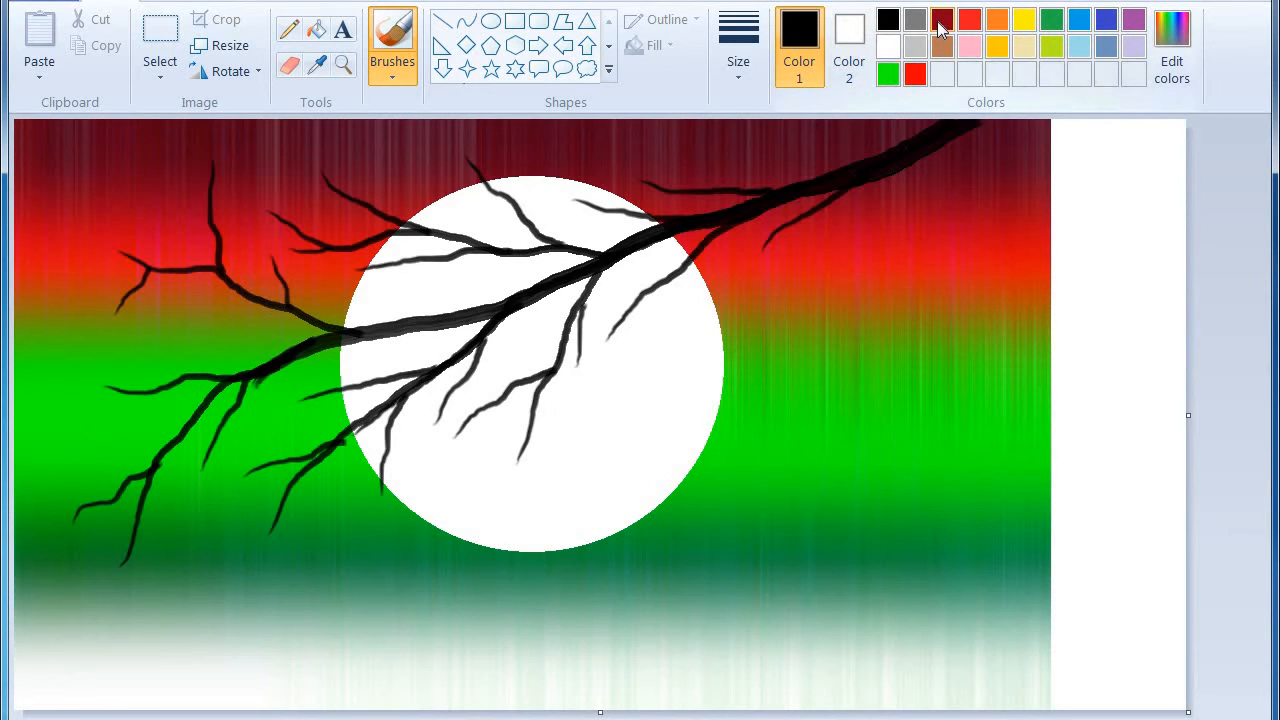
click(942, 20)
click(389, 84)
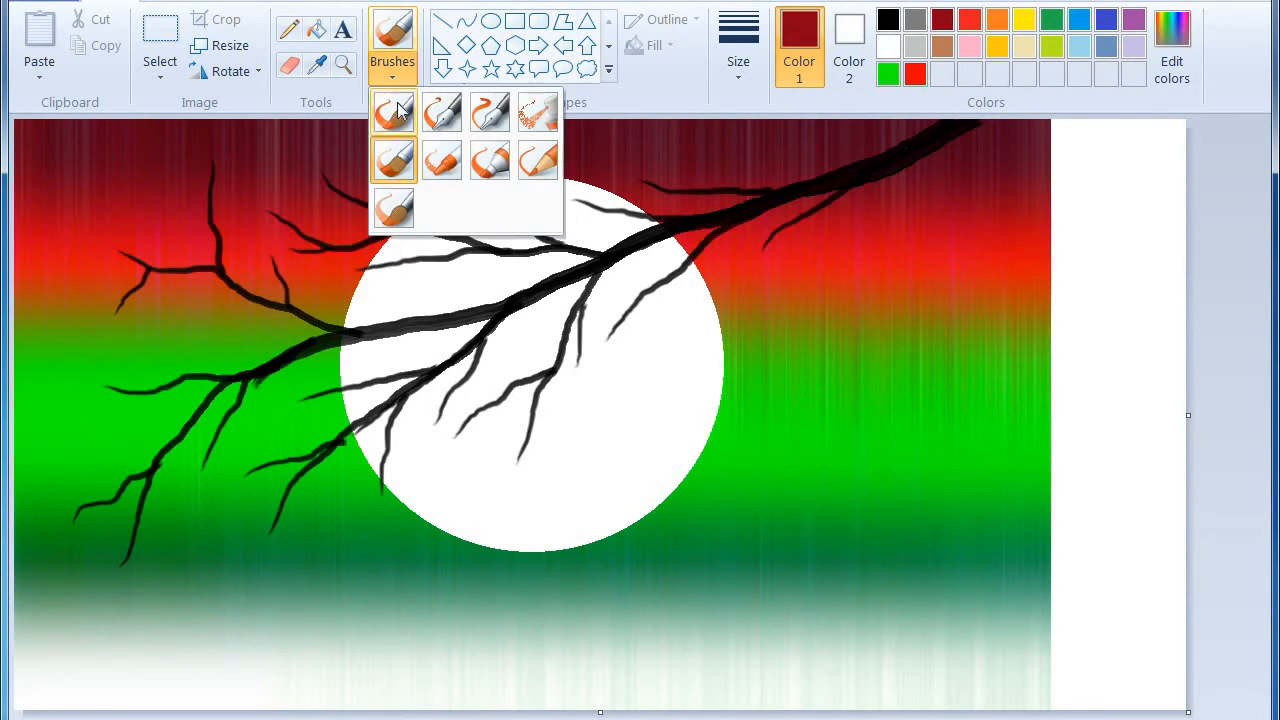
click(395, 108)
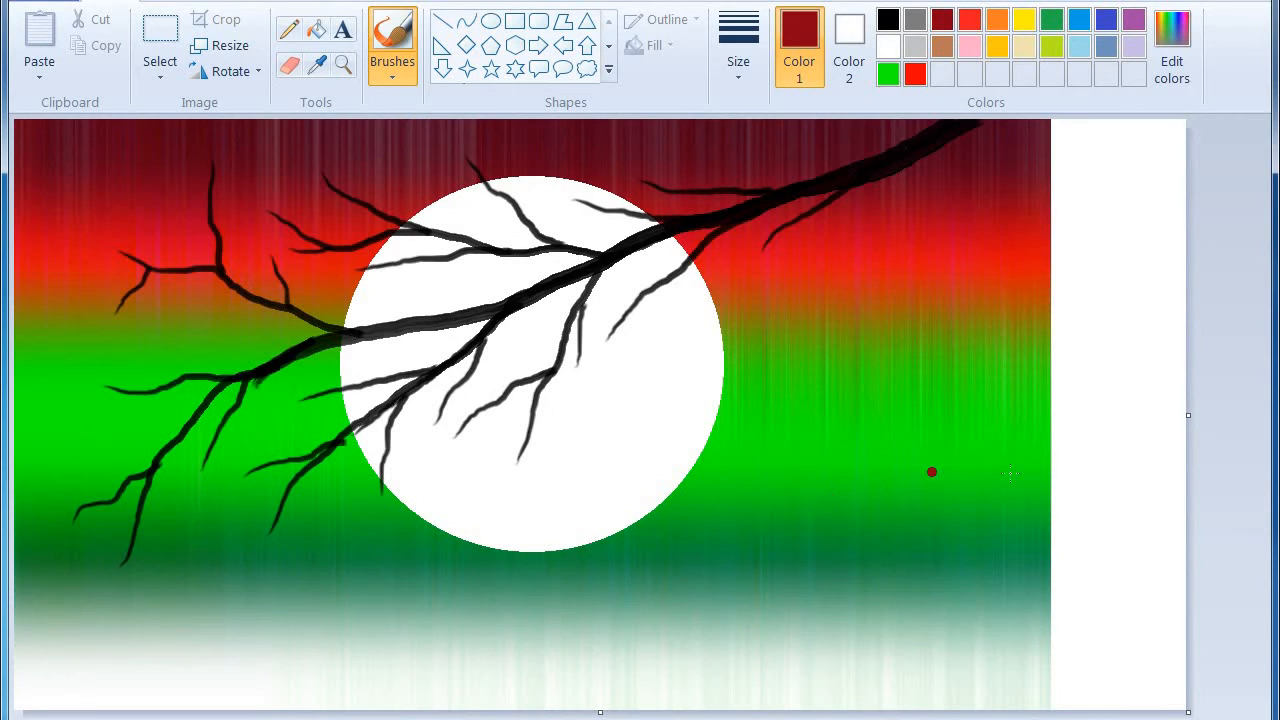
click(1096, 421)
click(1095, 432)
click(1089, 442)
click(1115, 426)
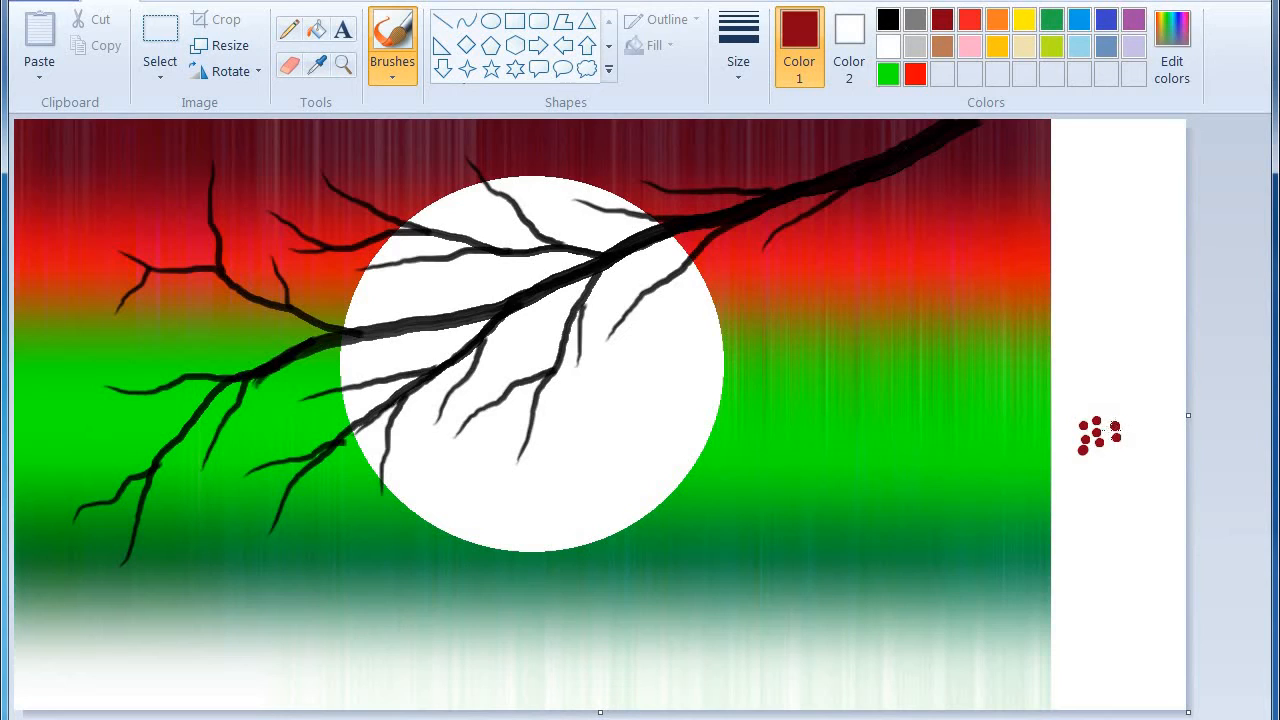
click(1109, 448)
click(1094, 460)
click(1074, 436)
click(723, 76)
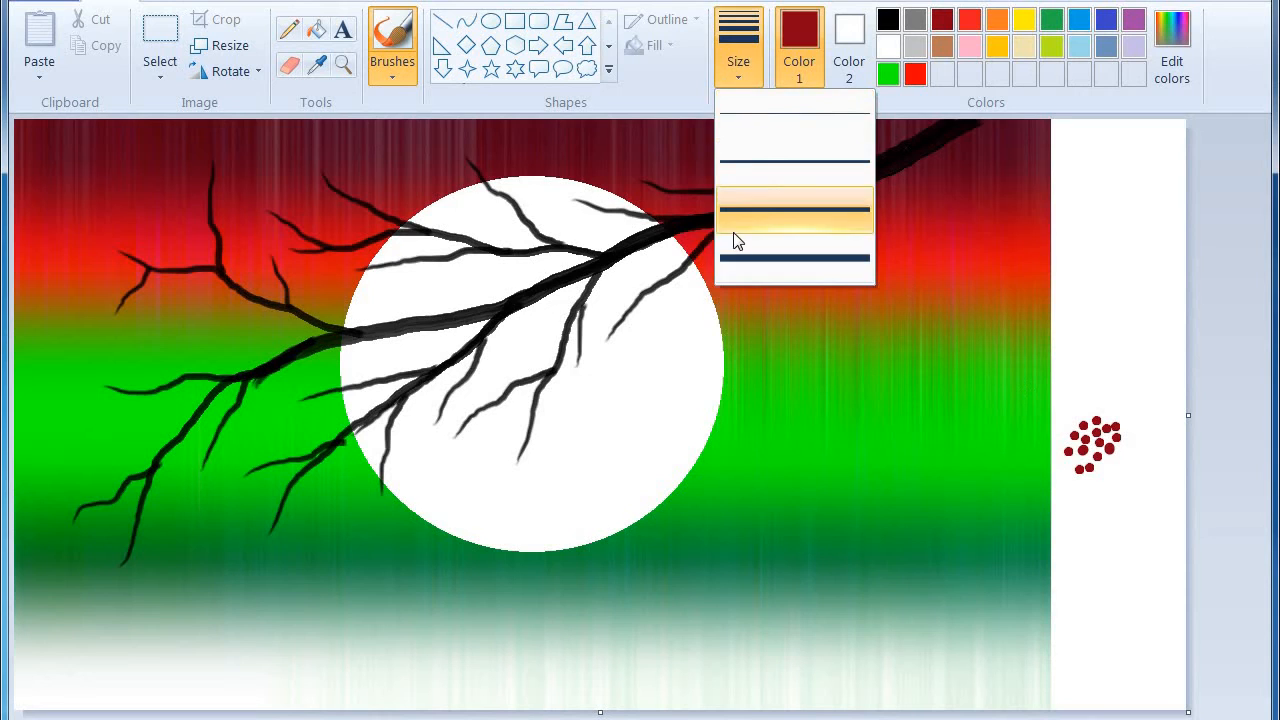
click(734, 240)
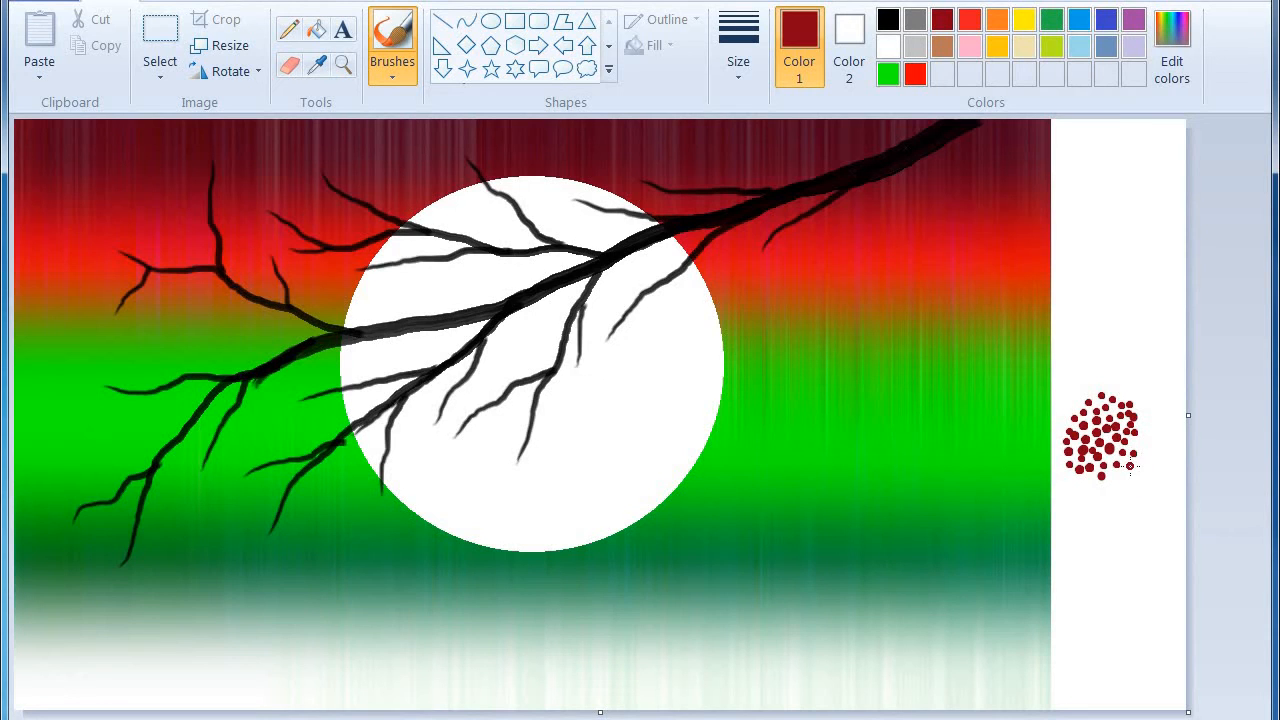
- Select the dot cluster with a rectangular selection, turn on transparent selection and copy it
click(160, 65)
click(172, 131)
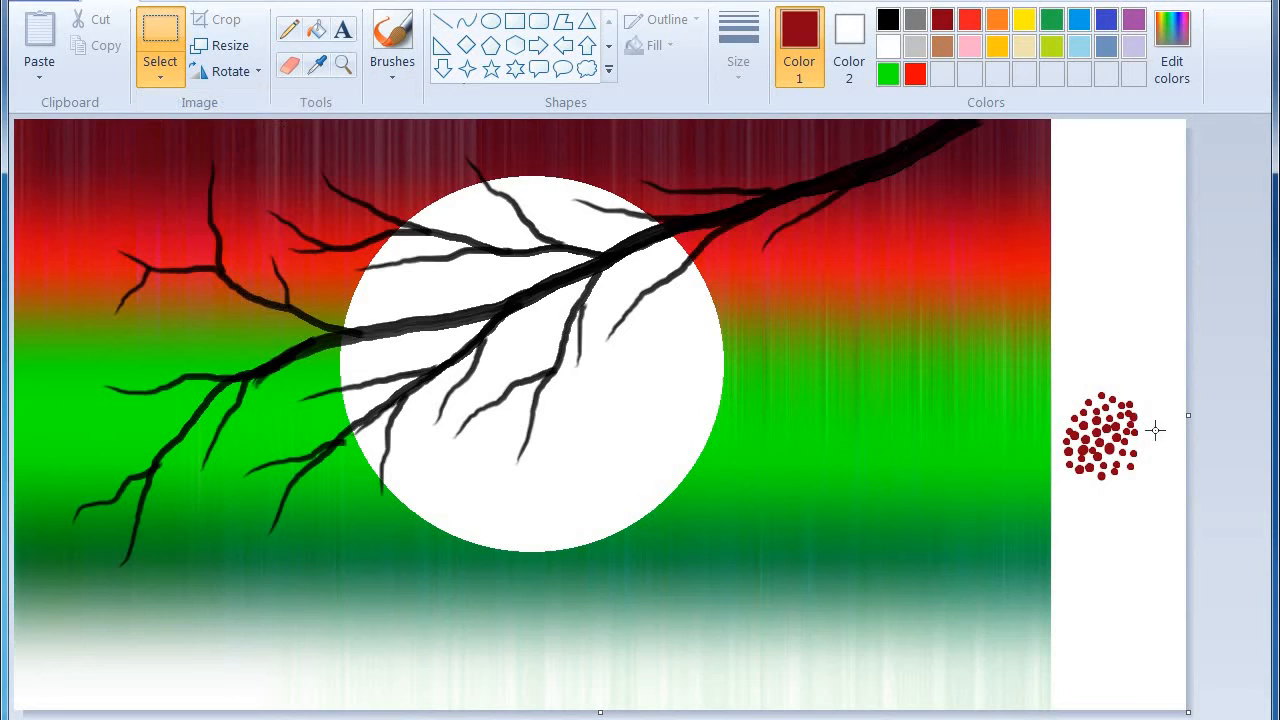
drag(1113, 498, 1155, 504)
click(181, 74)
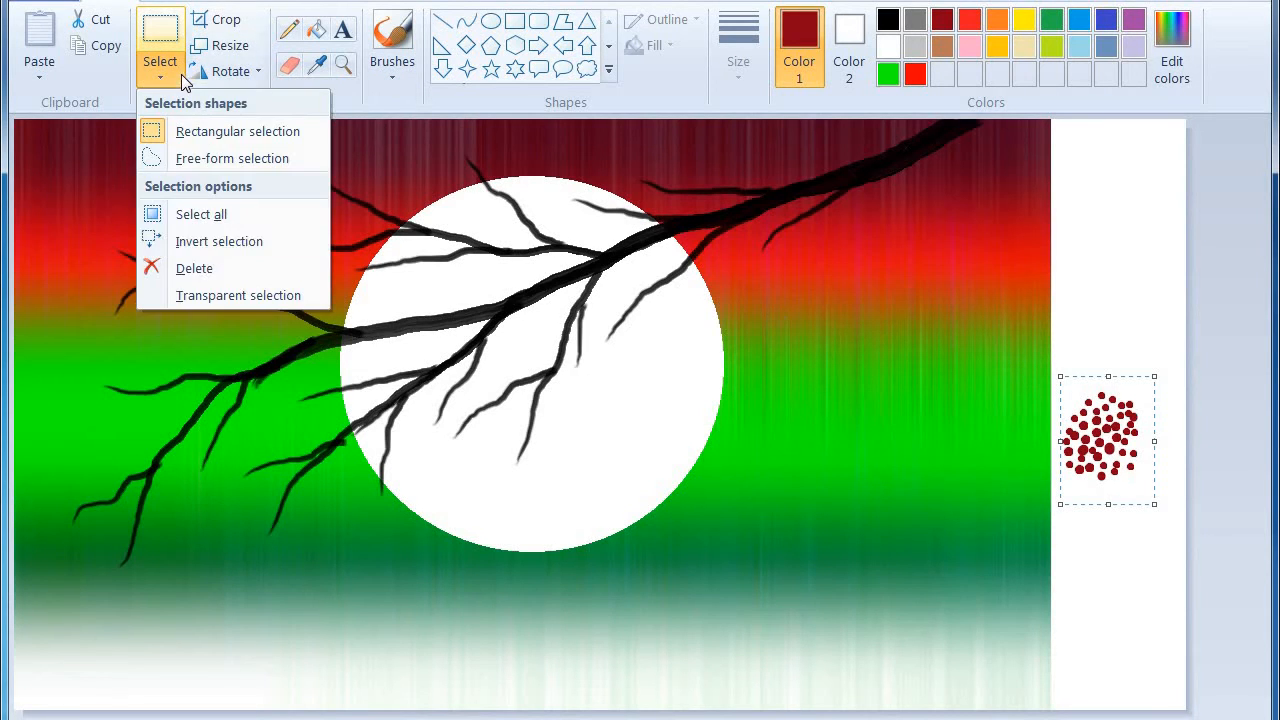
click(214, 291)
right_click(1102, 418)
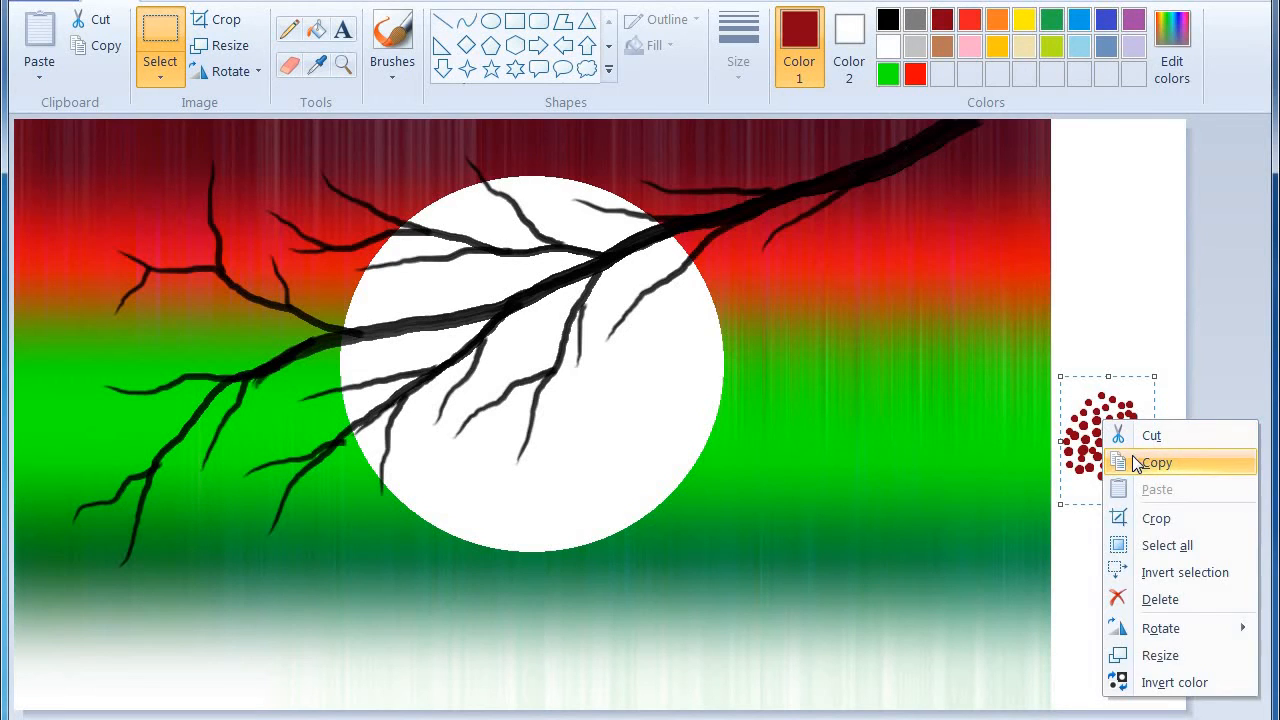
click(1133, 458)
right_click(692, 351)
click(742, 421)
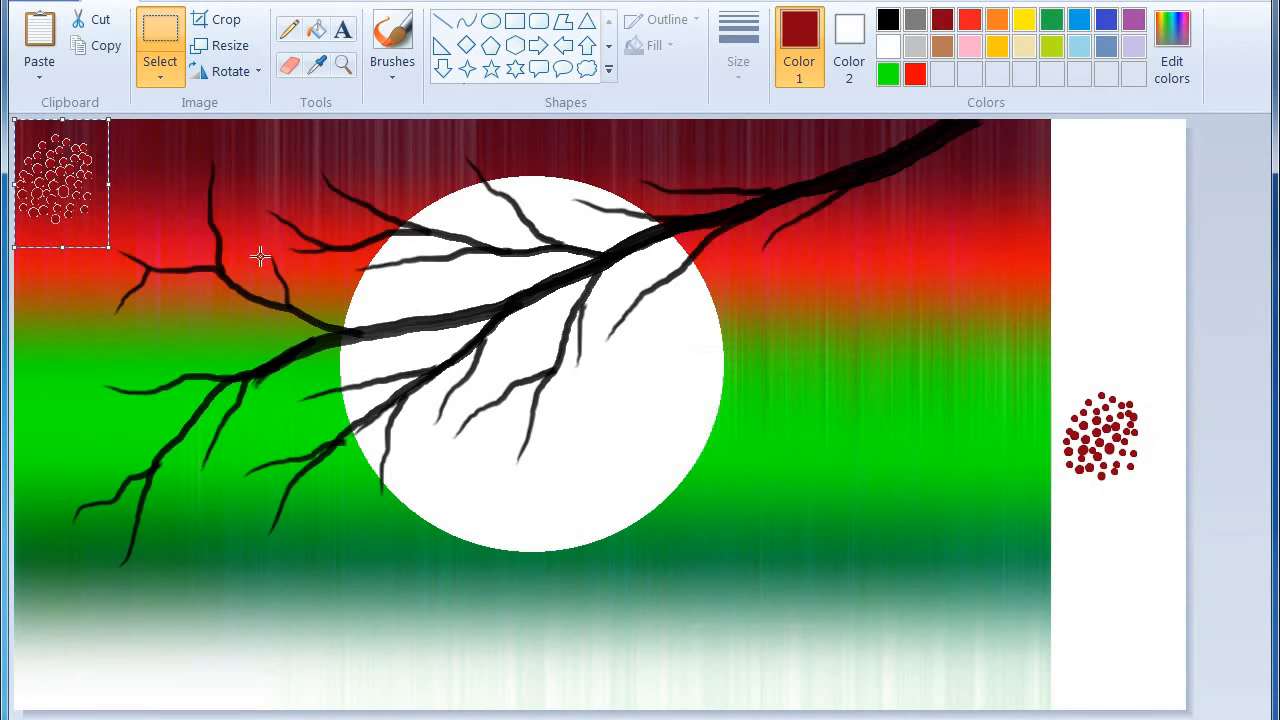
click(1146, 365)
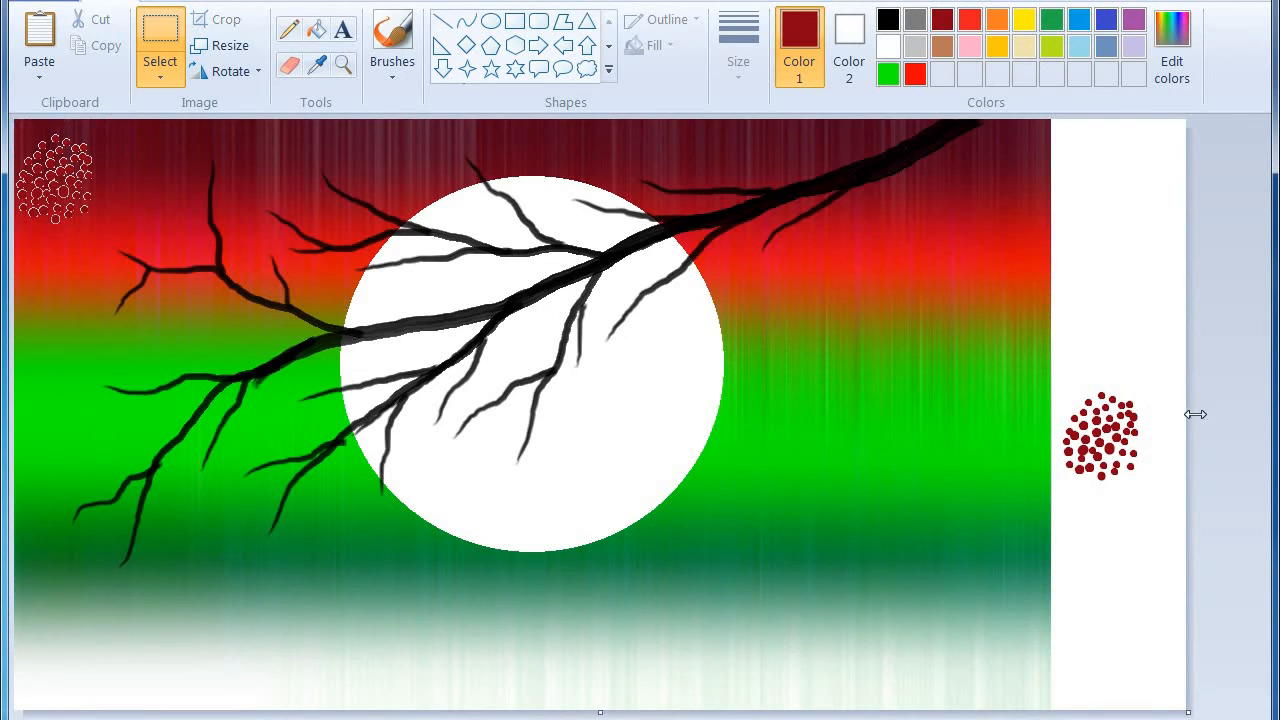
drag(1188, 415, 1052, 384)
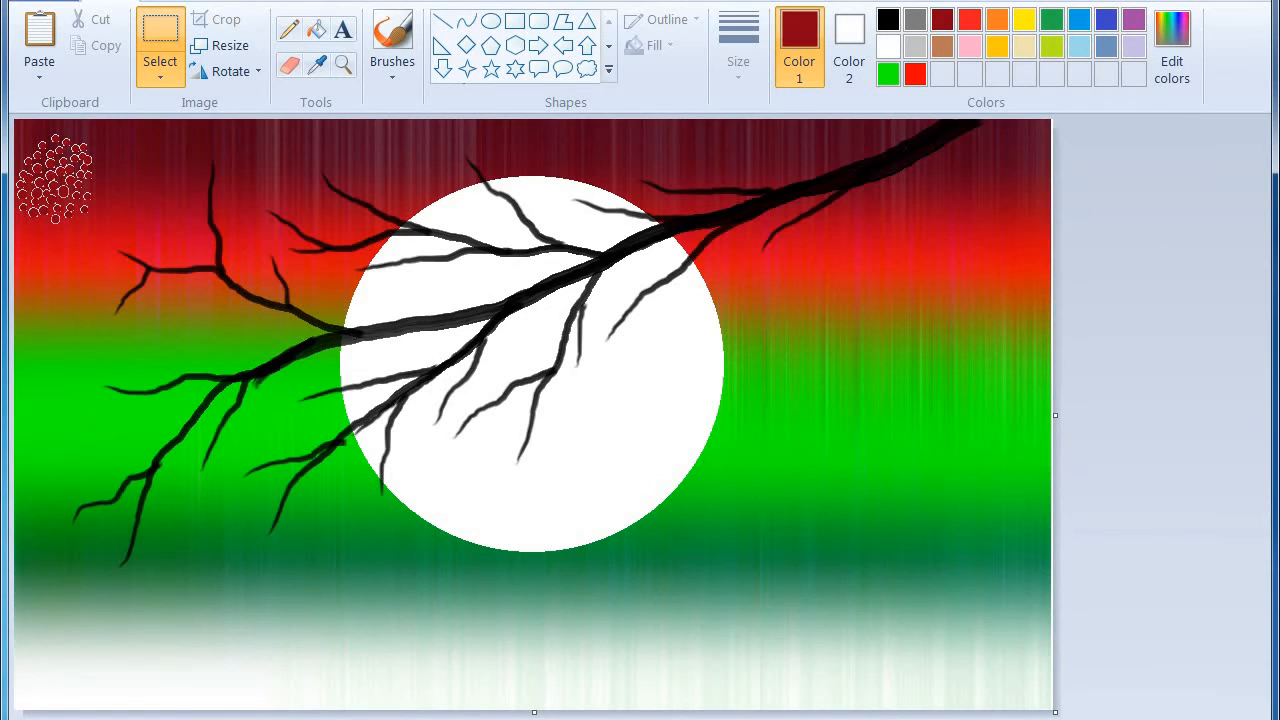
key(ctrl+z)
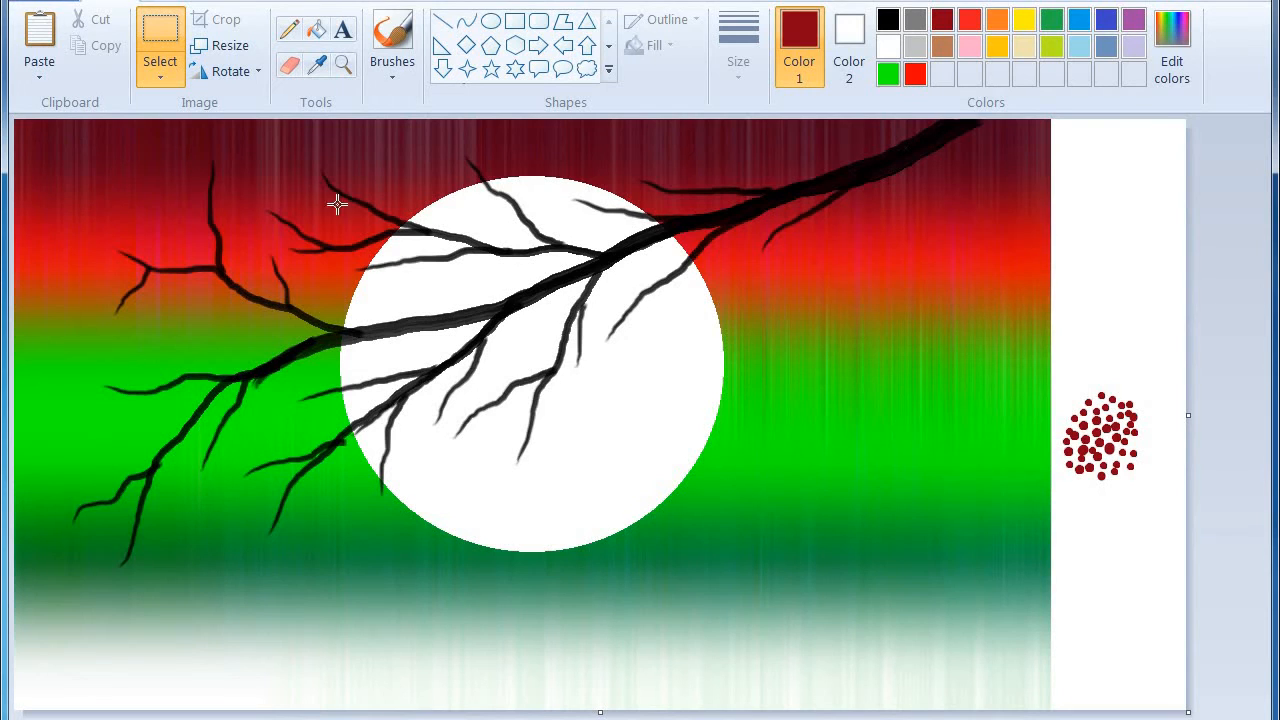
- Trim the blank strip off the canvas and paste dot clusters onto the two twig tips near the circle's lower-left edge
drag(1188, 414, 1058, 380)
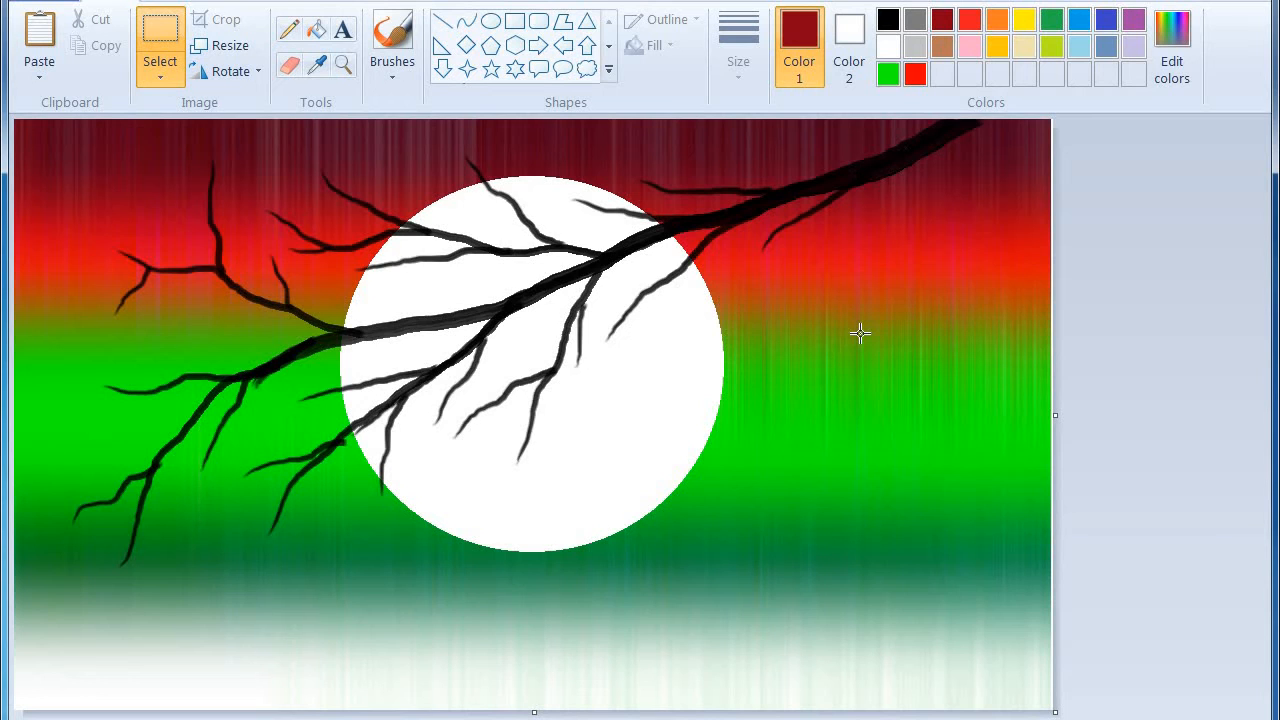
key(ctrl+v)
drag(68, 190, 271, 515)
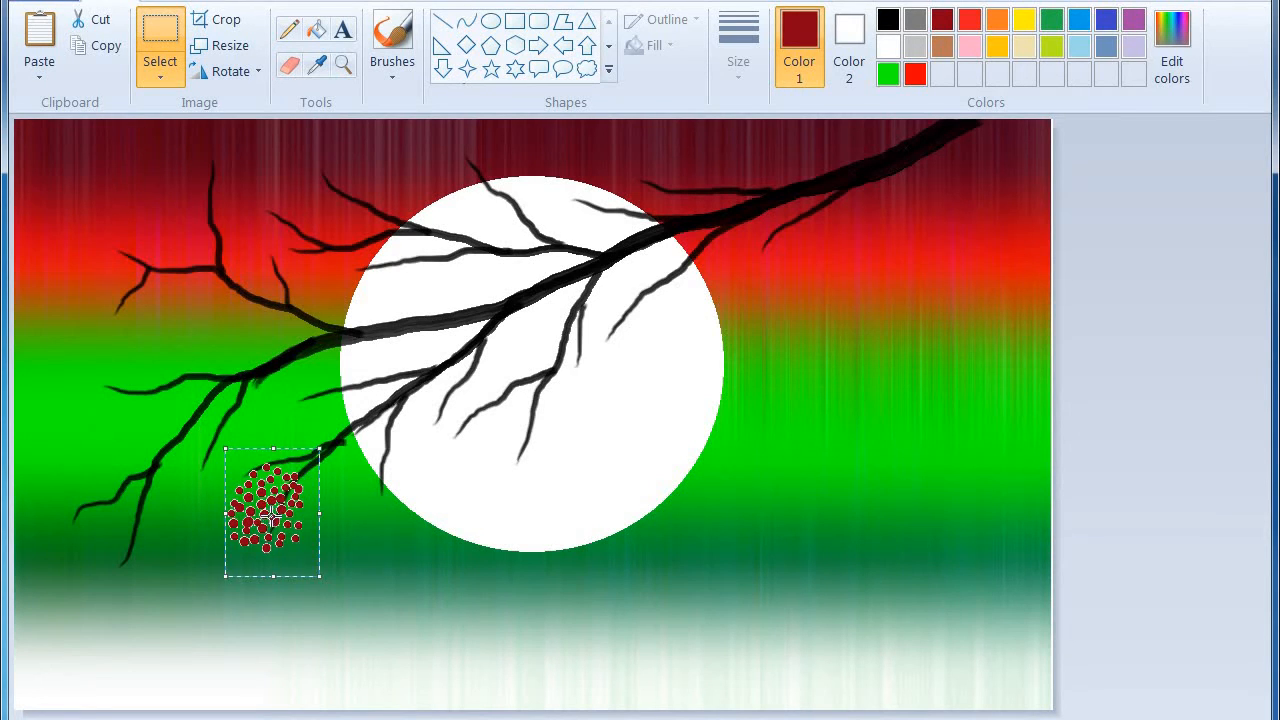
key(ctrl+v)
drag(64, 179, 260, 367)
click(301, 440)
drag(301, 440, 416, 560)
- Paste three more dot clusters onto the twigs of the drooping lower-left branch end
key(ctrl+v)
drag(109, 246, 243, 531)
key(ctrl+v)
drag(57, 194, 65, 556)
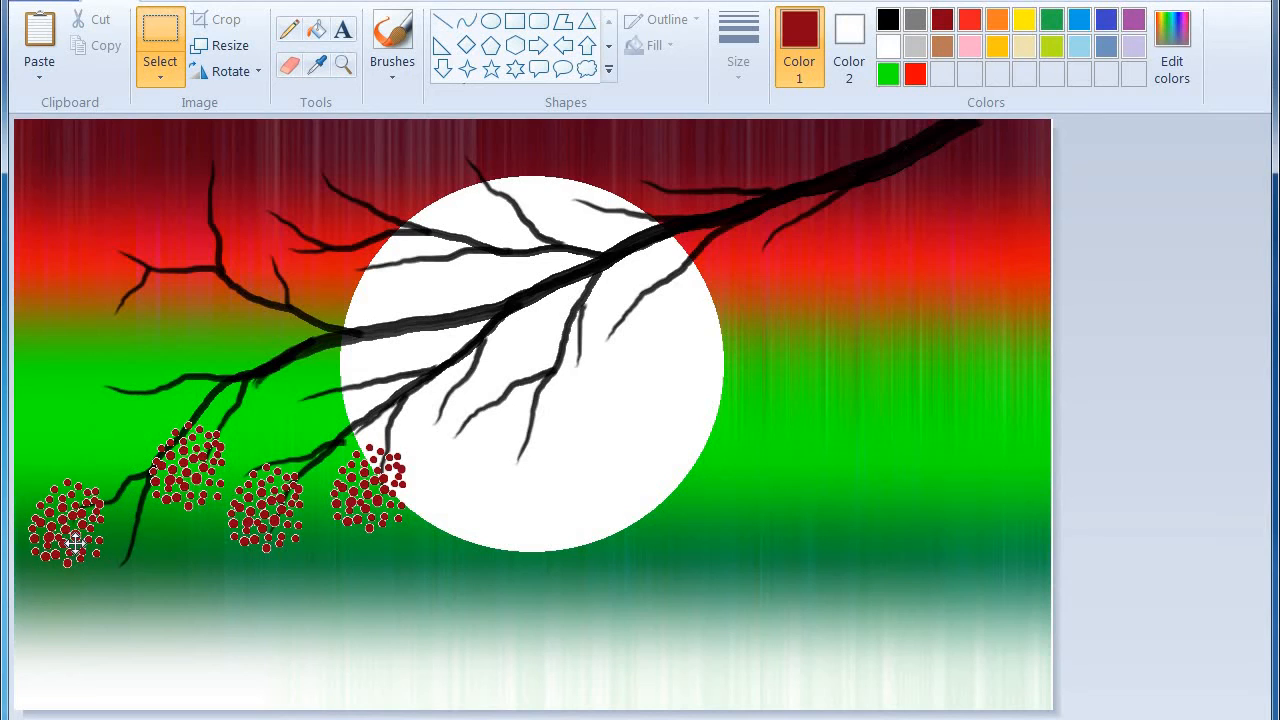
key(ctrl+v)
drag(34, 246, 135, 560)
- Paste four dot clusters onto the three upper-left twig tips and the twig pointing left below them
key(ctrl+v)
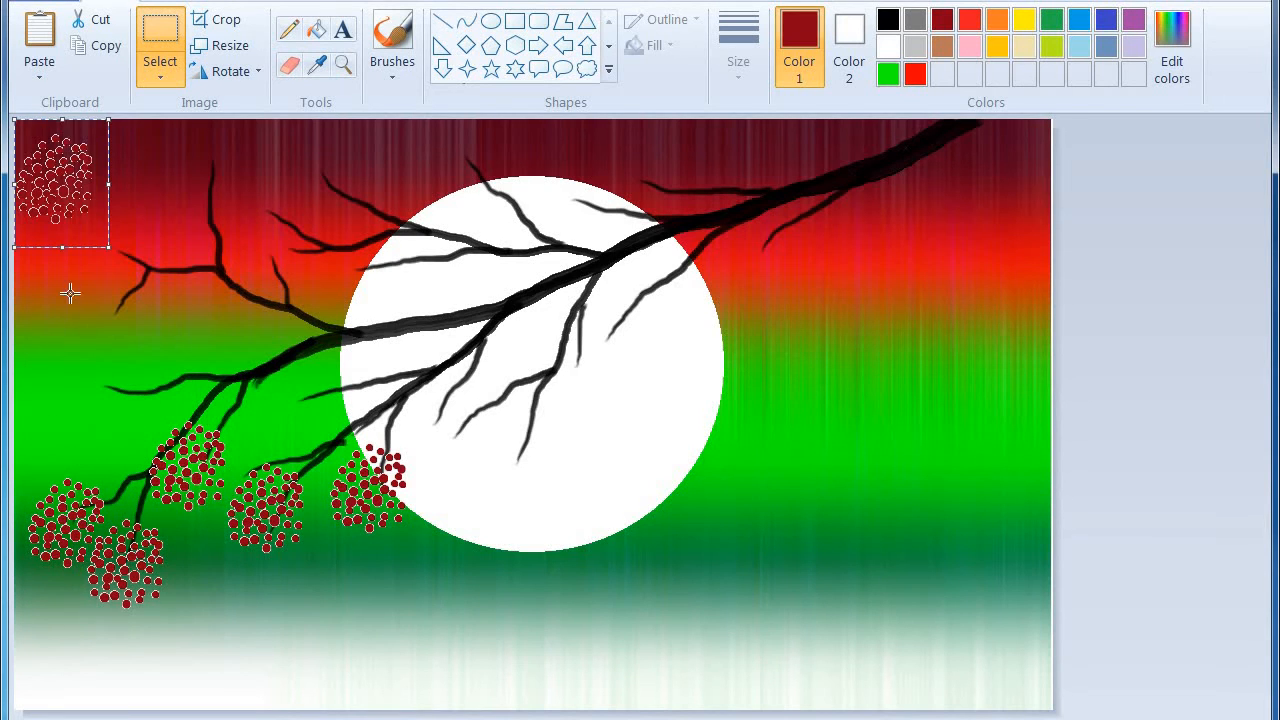
drag(75, 215, 136, 329)
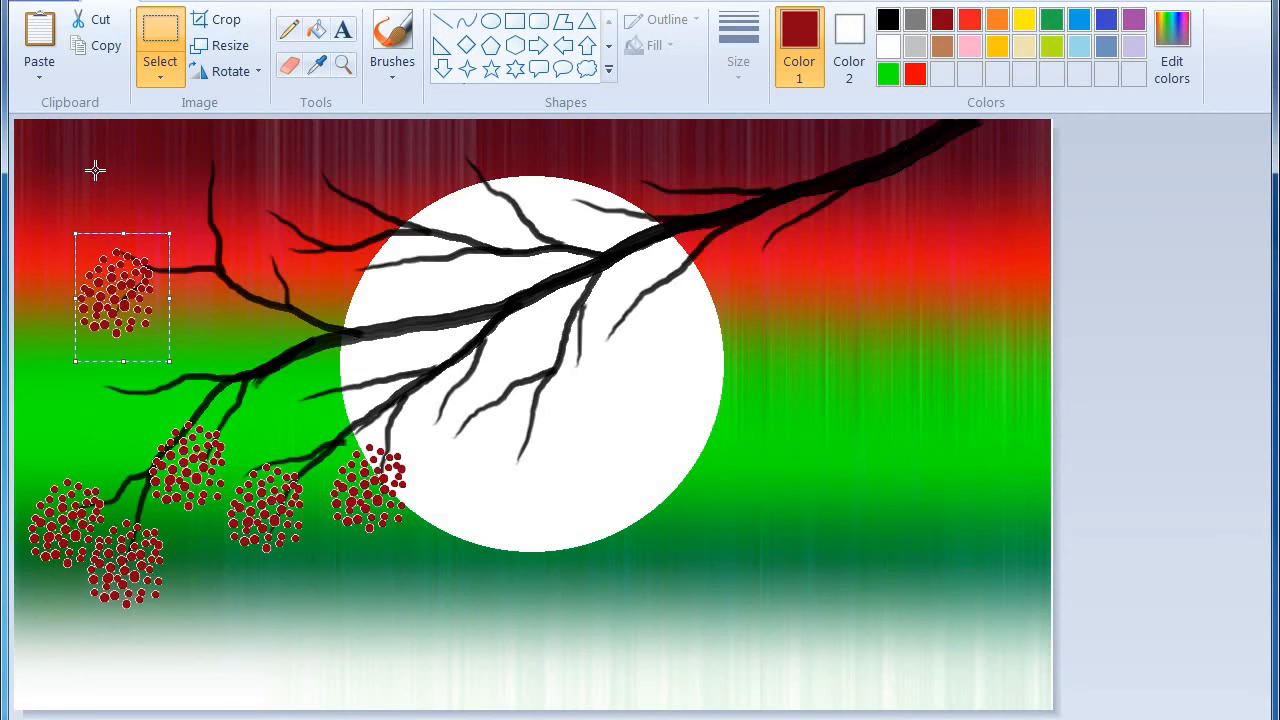
key(ctrl+v)
drag(51, 177, 191, 200)
key(ctrl+v)
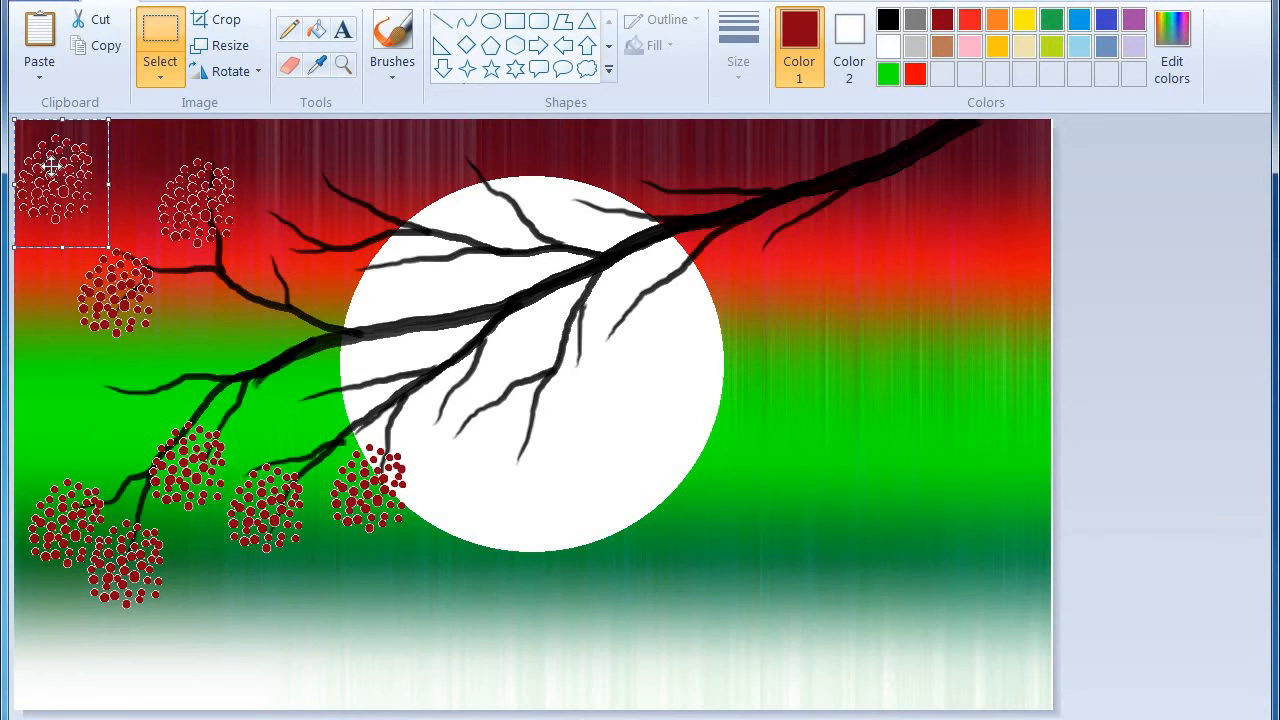
drag(51, 165, 260, 238)
key(ctrl+v)
drag(57, 166, 119, 377)
- Paste dot clusters on the twig at the circle's left edge, the twig tip beyond its upper left and the twig inside its right half
key(ctrl+v)
drag(57, 180, 348, 390)
key(ctrl+v)
drag(77, 206, 369, 218)
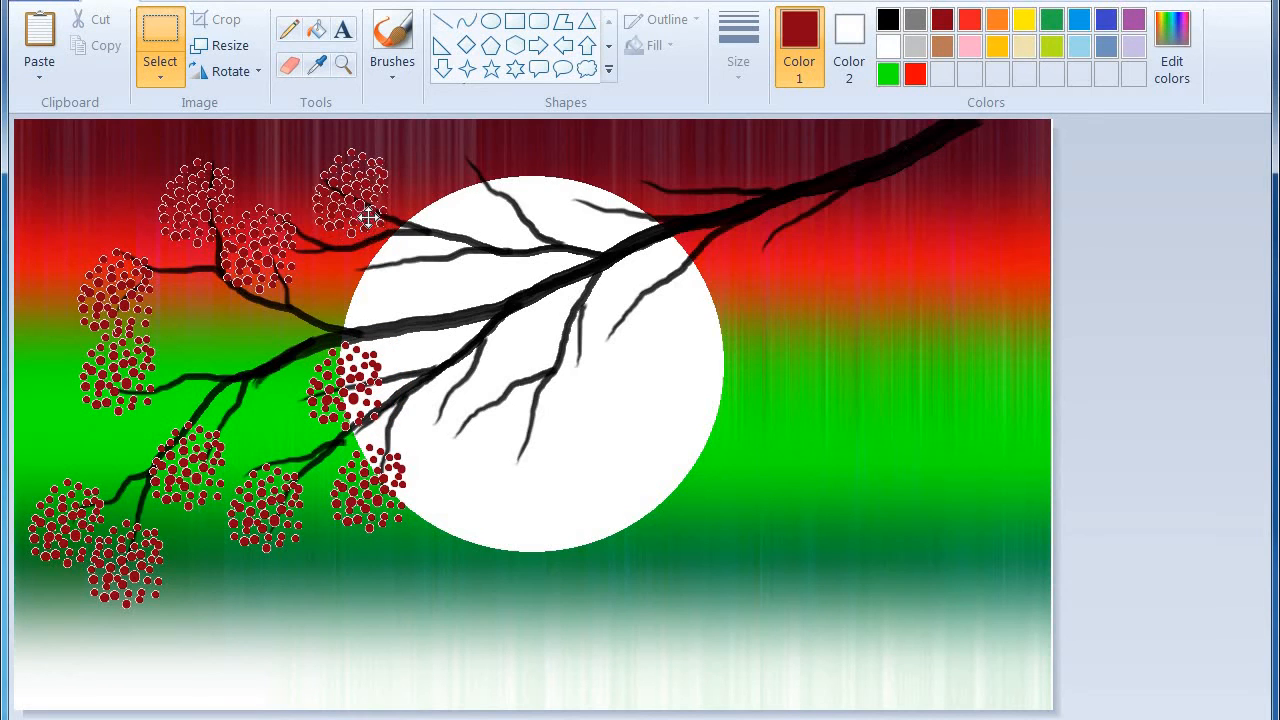
key(ctrl+v)
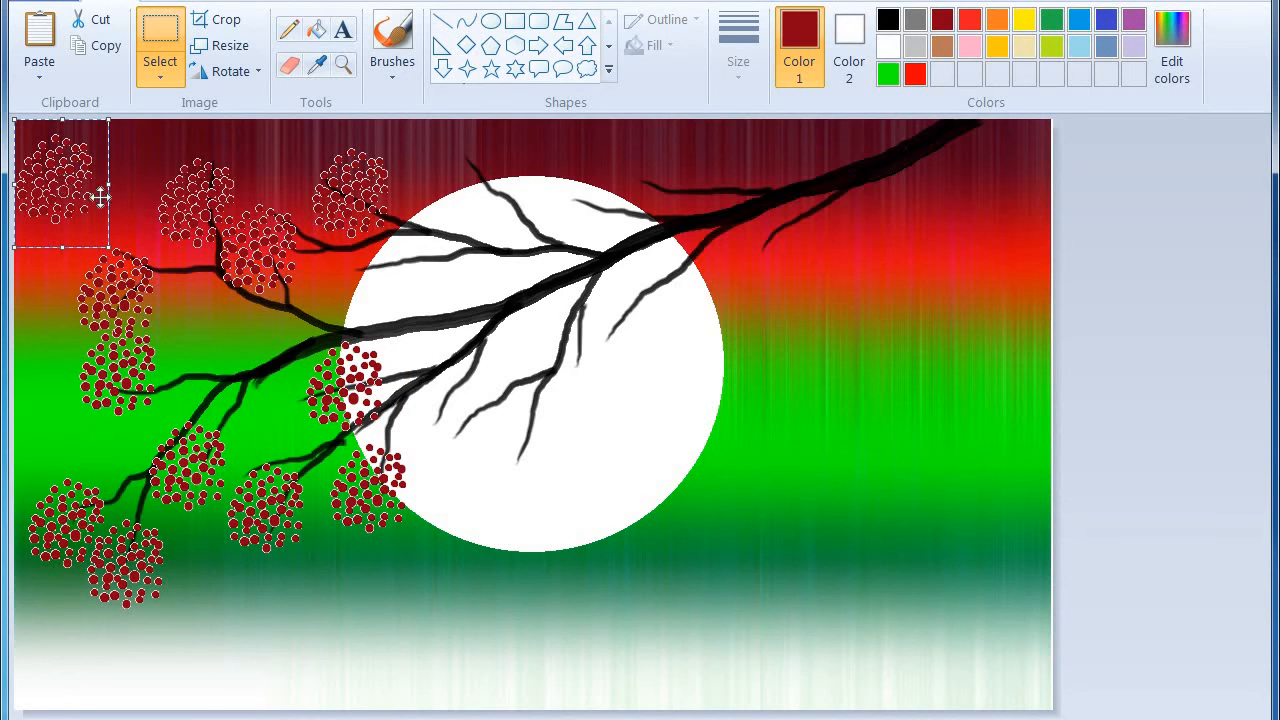
drag(101, 197, 679, 333)
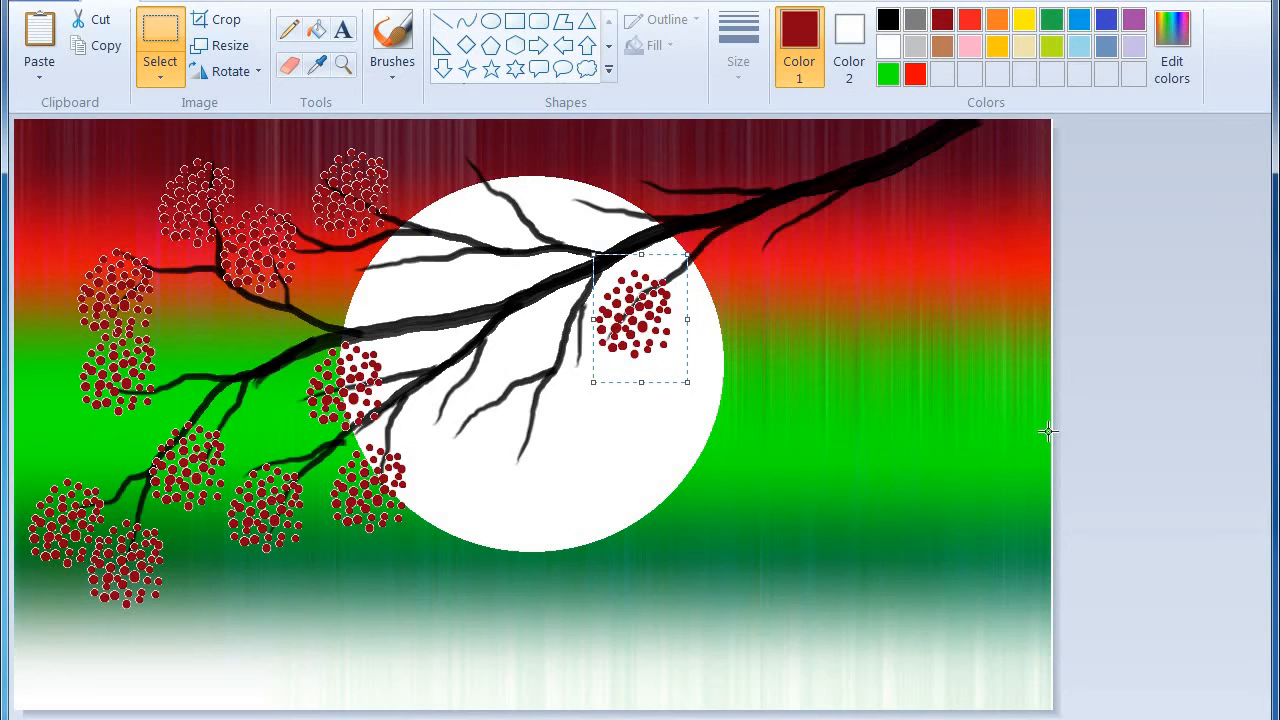
- Widen the canvas with a blank strip and paint a small cluster of black dots on it, removing the stray dot
click(1166, 423)
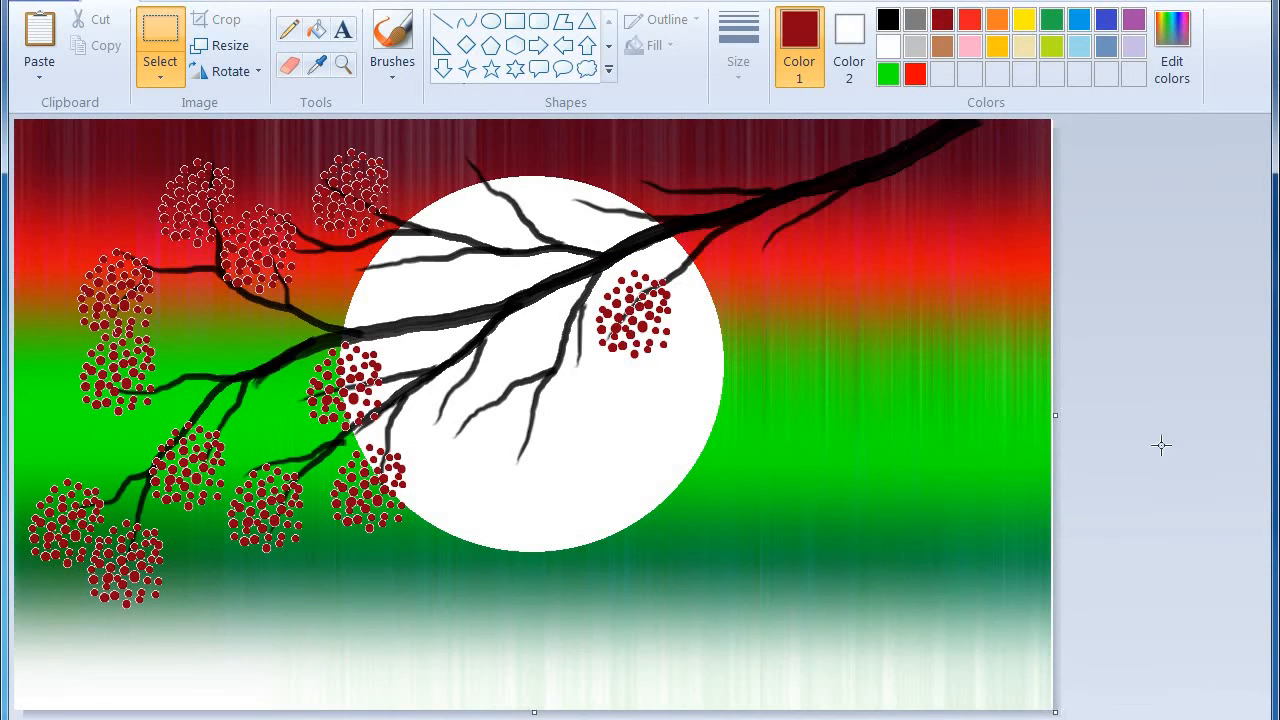
click(392, 45)
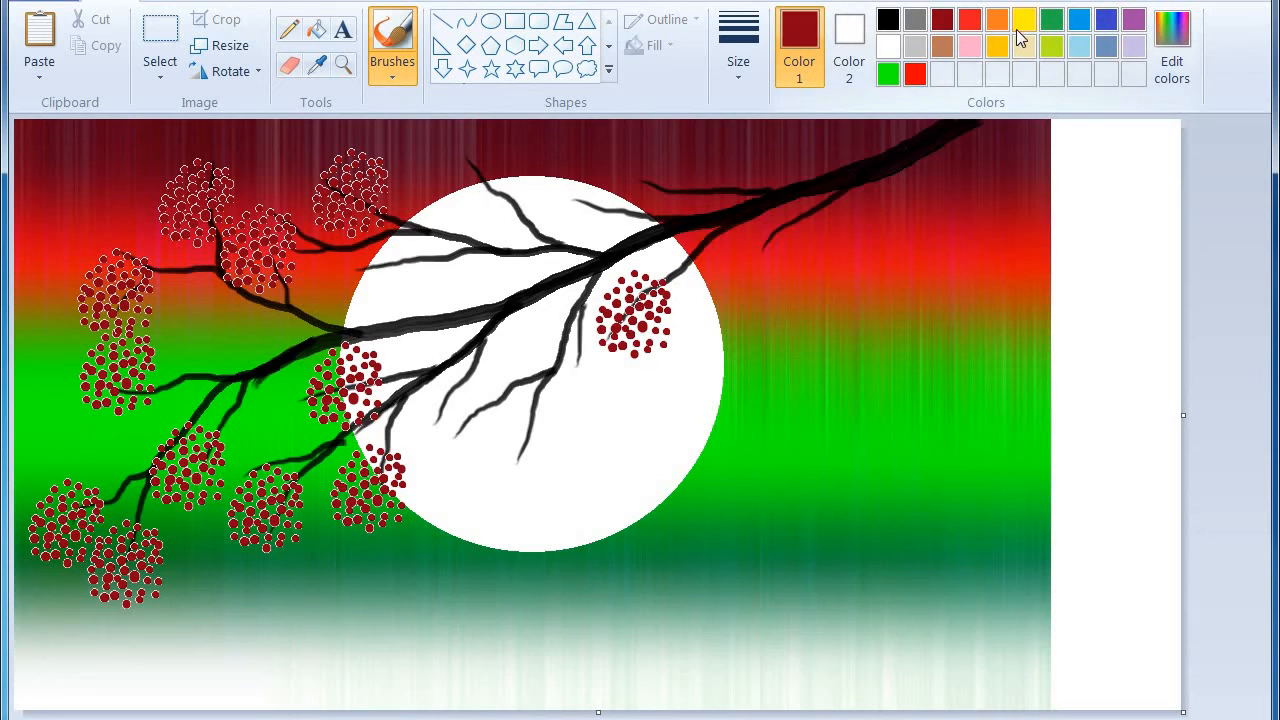
click(888, 19)
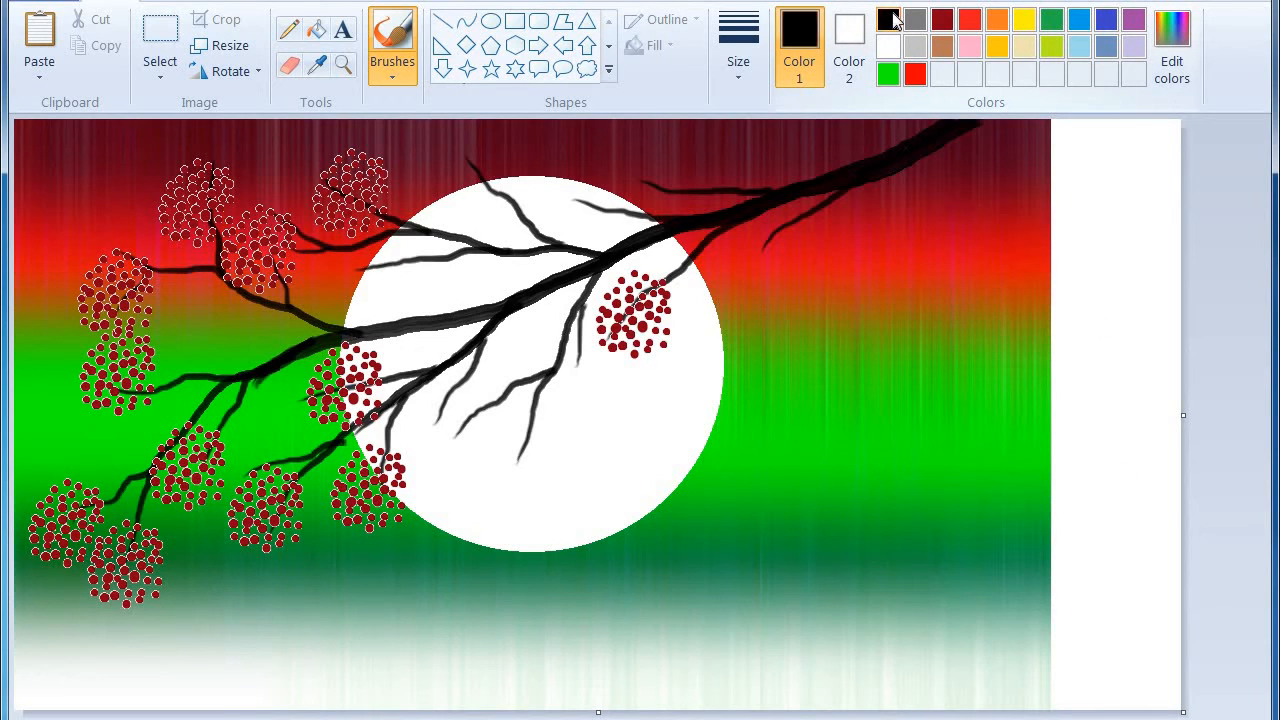
click(990, 216)
key(ctrl+z)
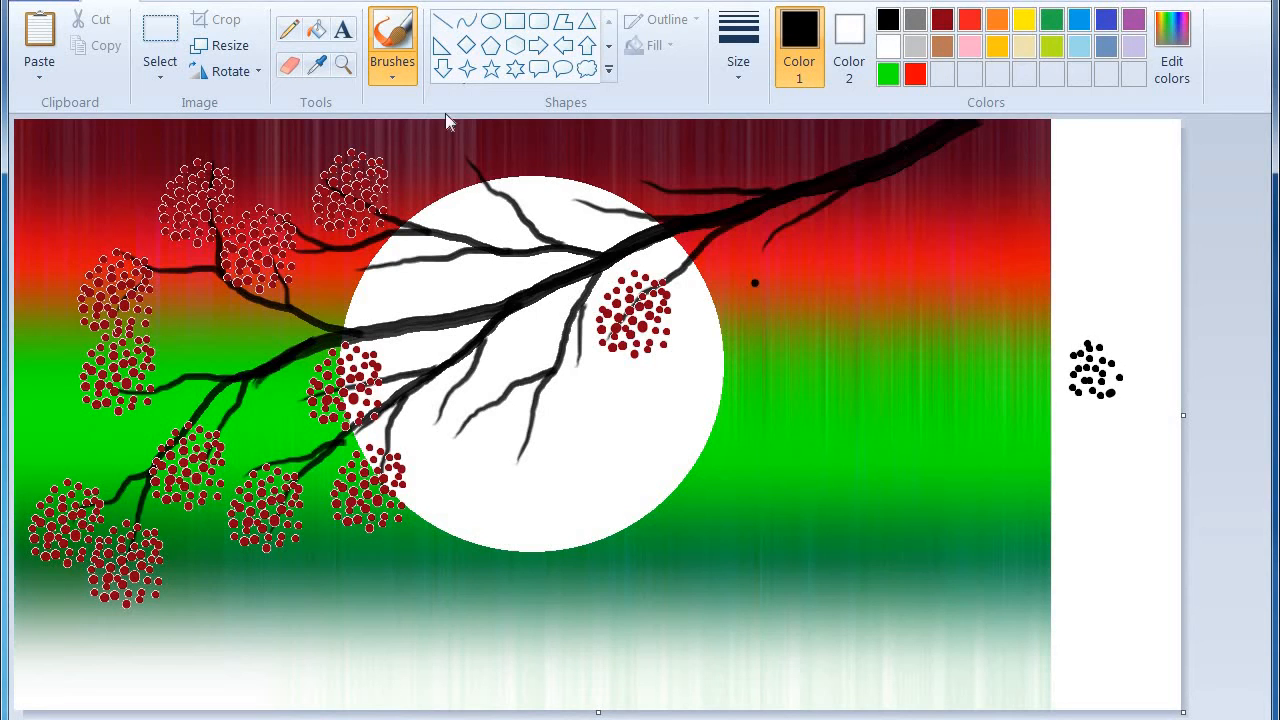
- Select the black dot cluster with a rectangular transparent selection and copy it
click(160, 72)
click(178, 131)
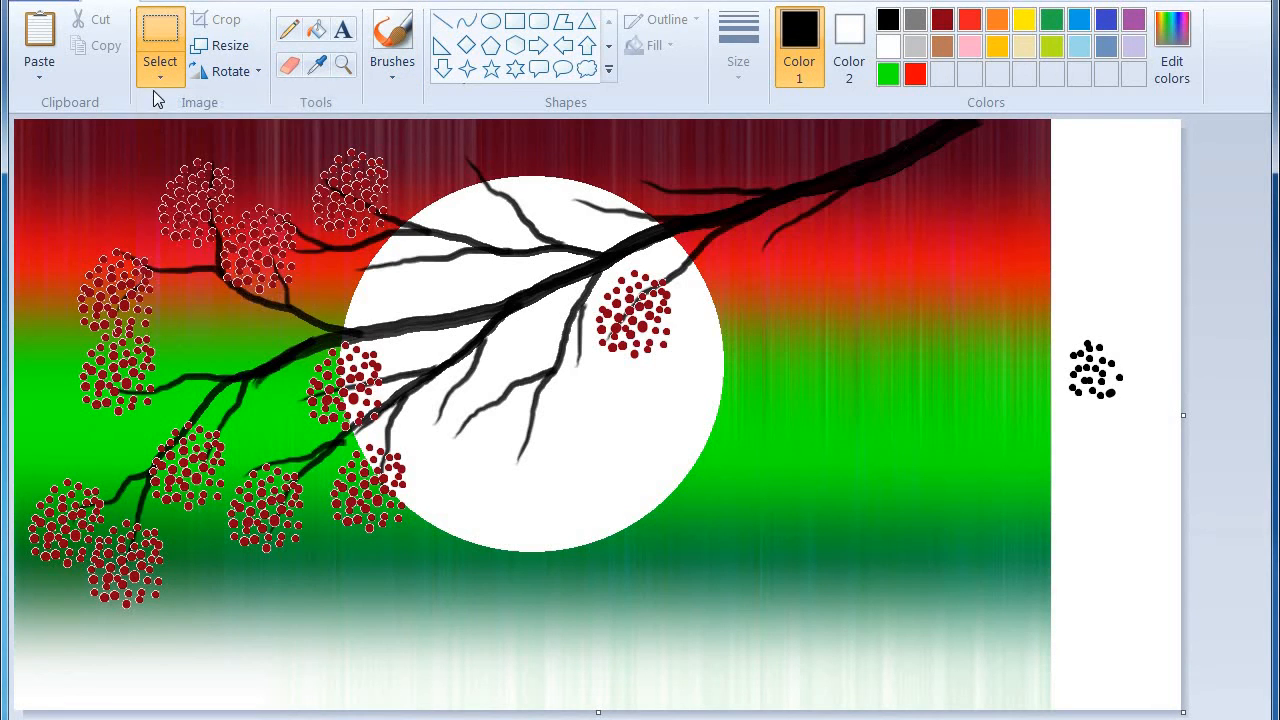
click(158, 68)
click(200, 293)
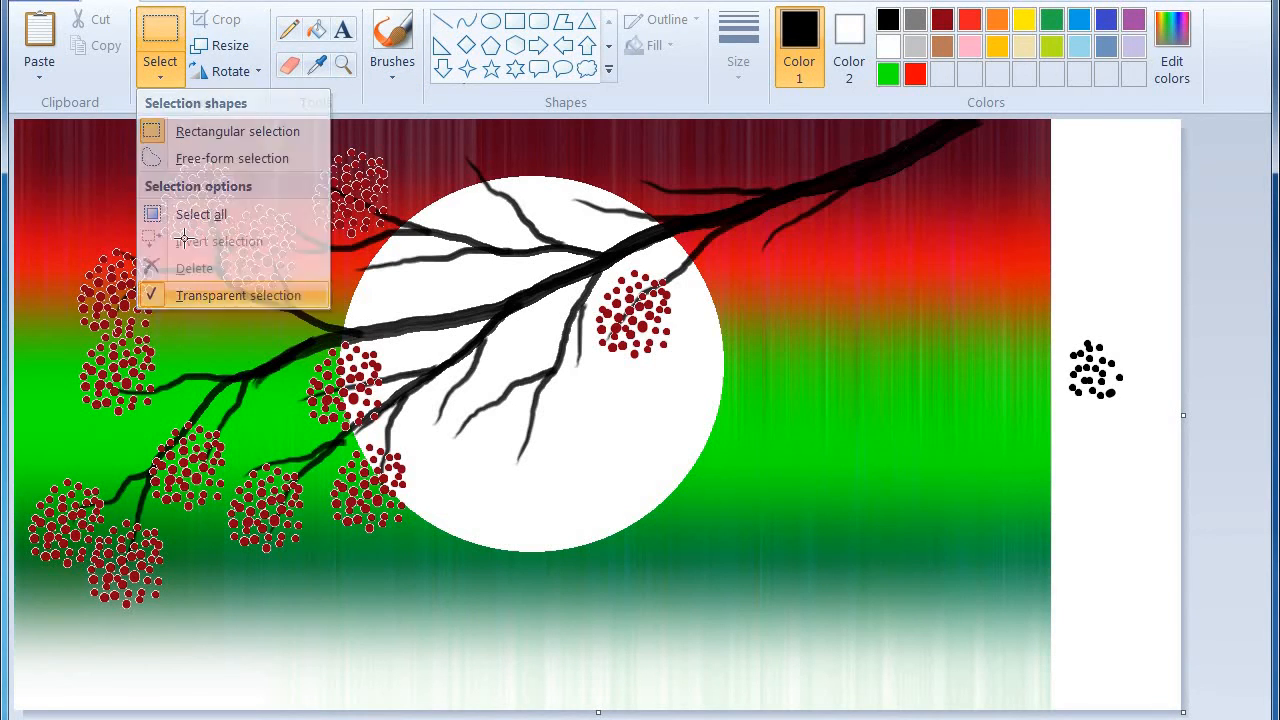
click(163, 70)
click(200, 131)
drag(1057, 316, 1137, 434)
click(175, 78)
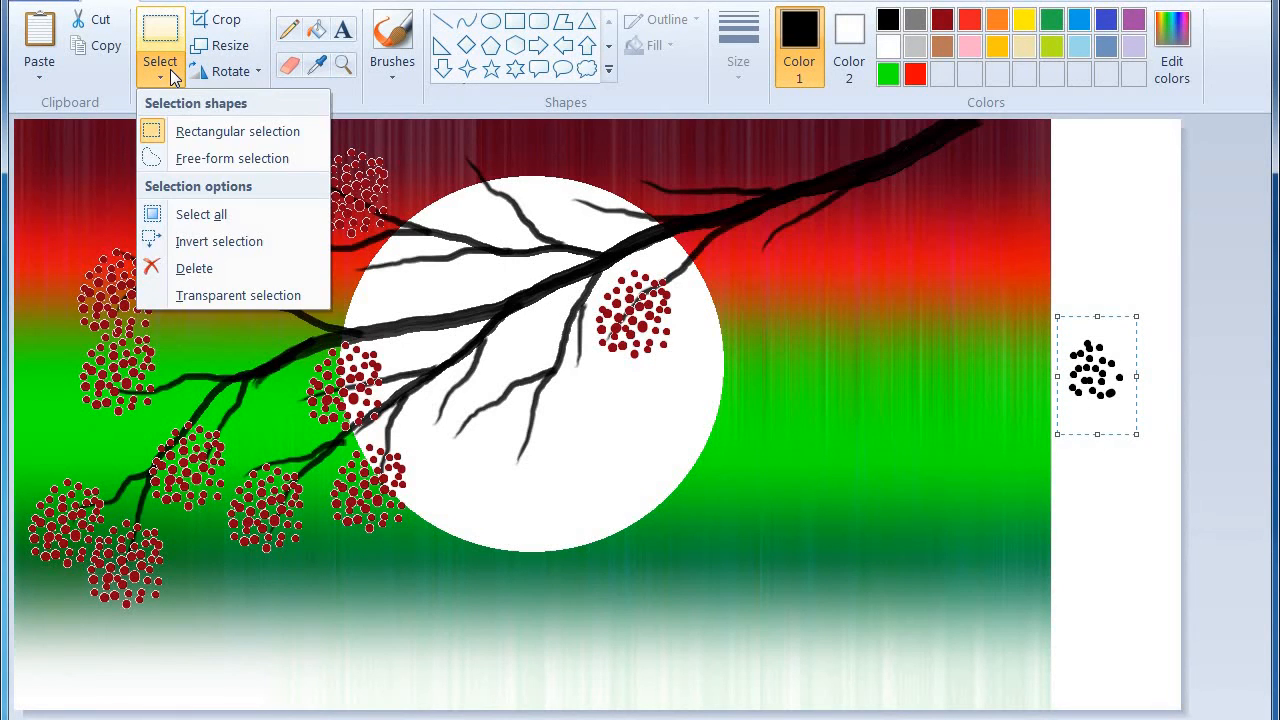
click(226, 294)
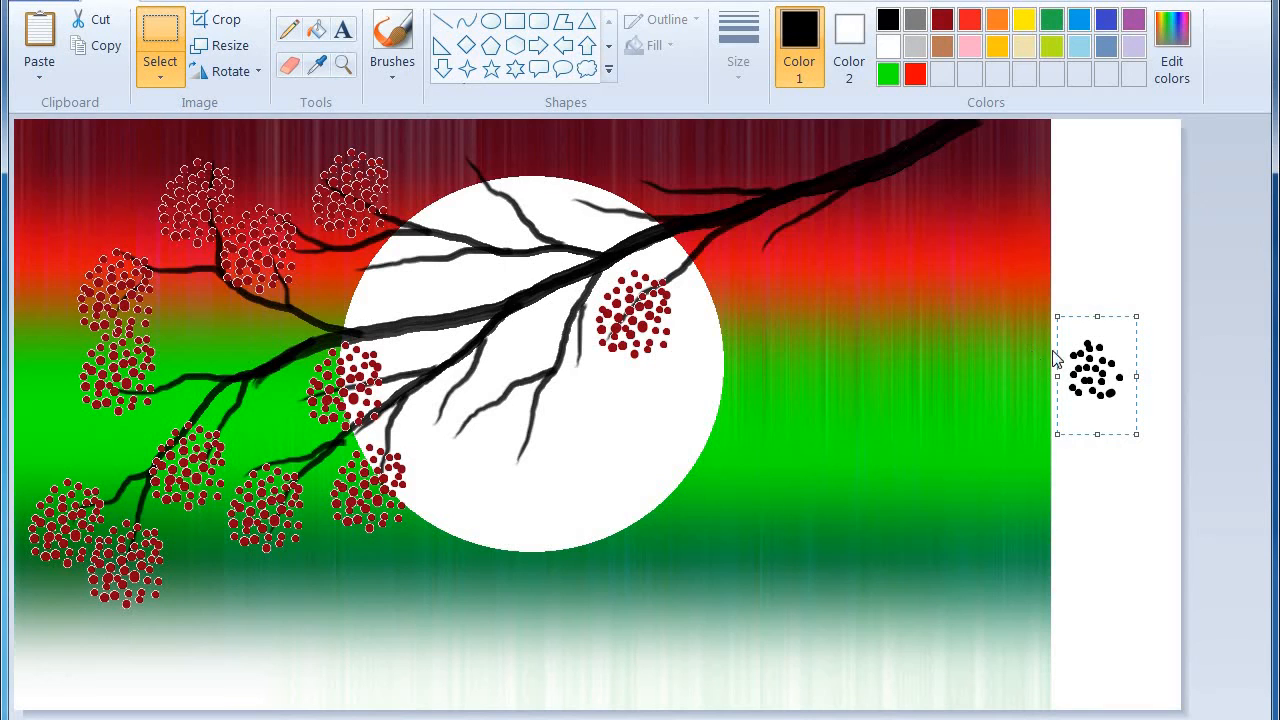
right_click(1090, 379)
click(1112, 420)
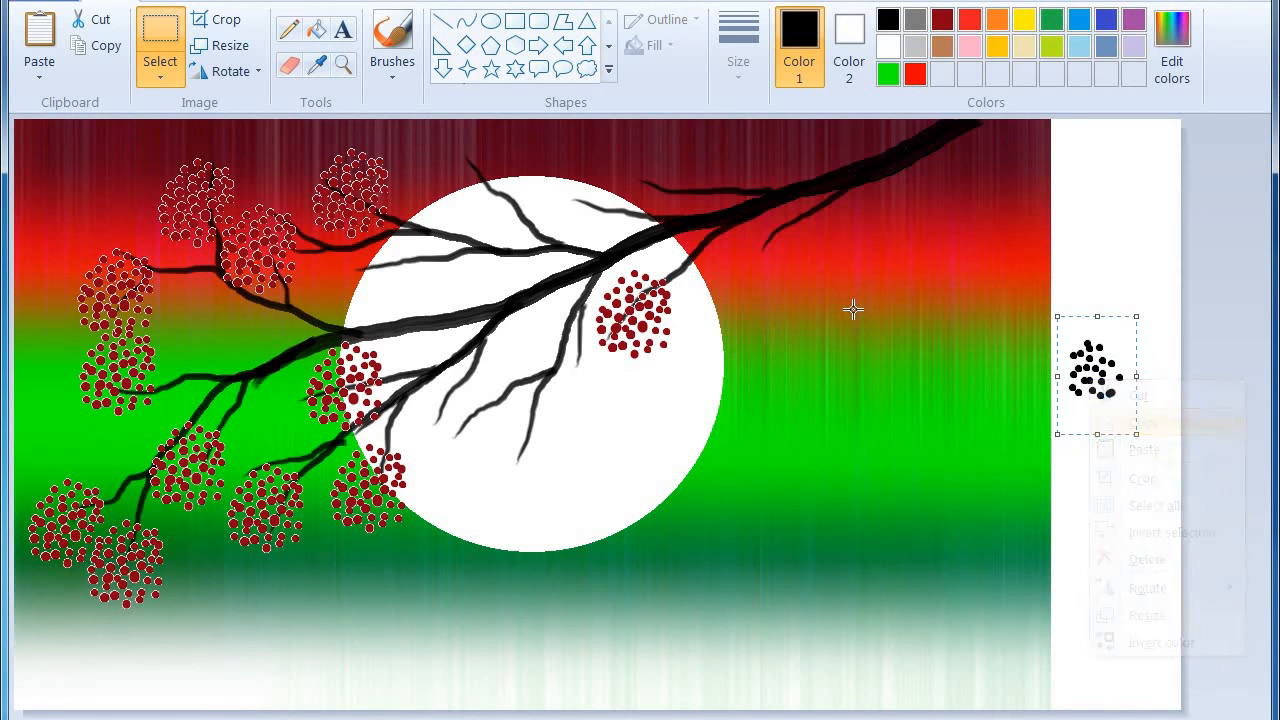
right_click(853, 309)
click(868, 381)
click(1175, 410)
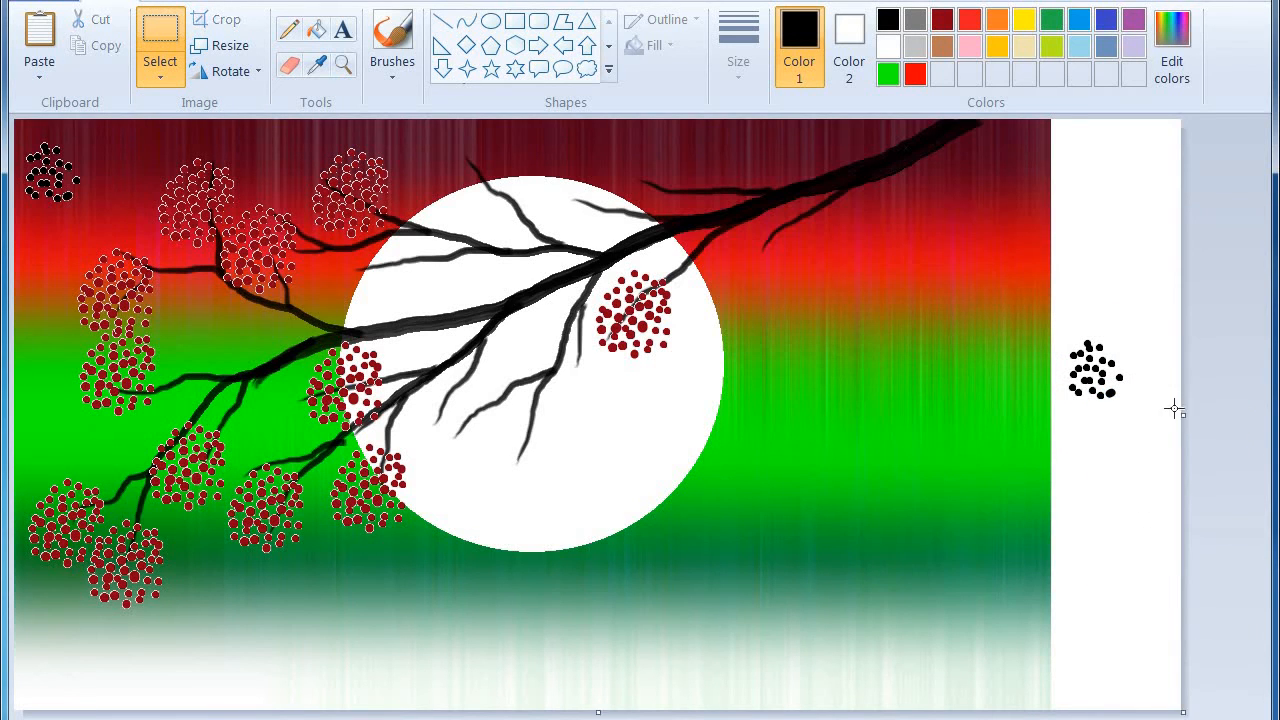
drag(1184, 413, 1055, 410)
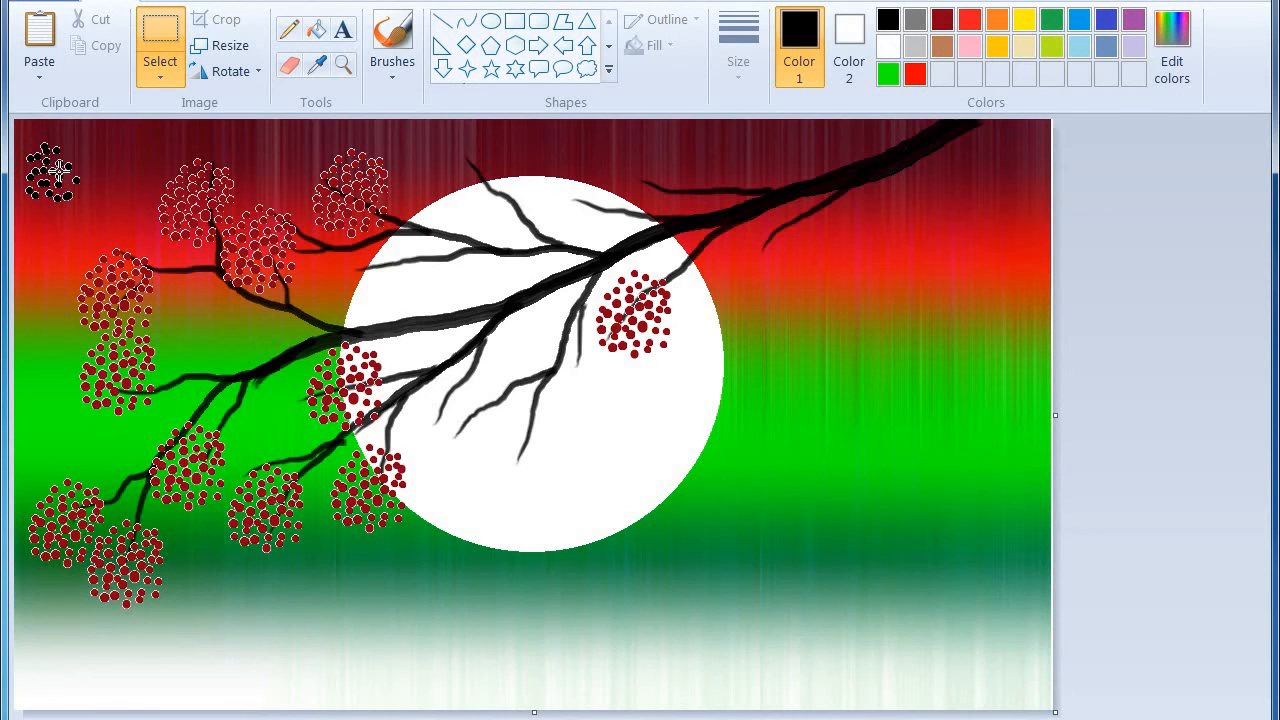
key(ctrl+z)
key(ctrl+z)
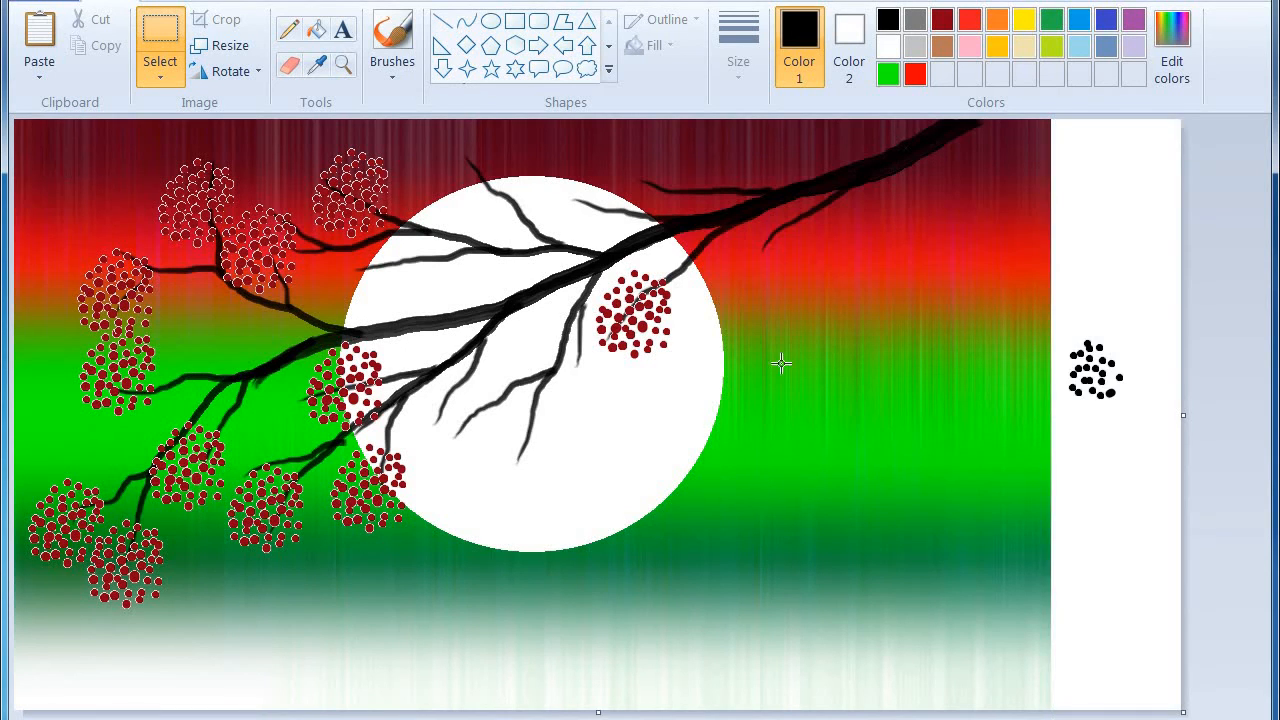
- Trim the blank strip off the canvas and paste black dot clusters onto the two twig tips in the circle's lower middle
drag(1187, 411, 1056, 377)
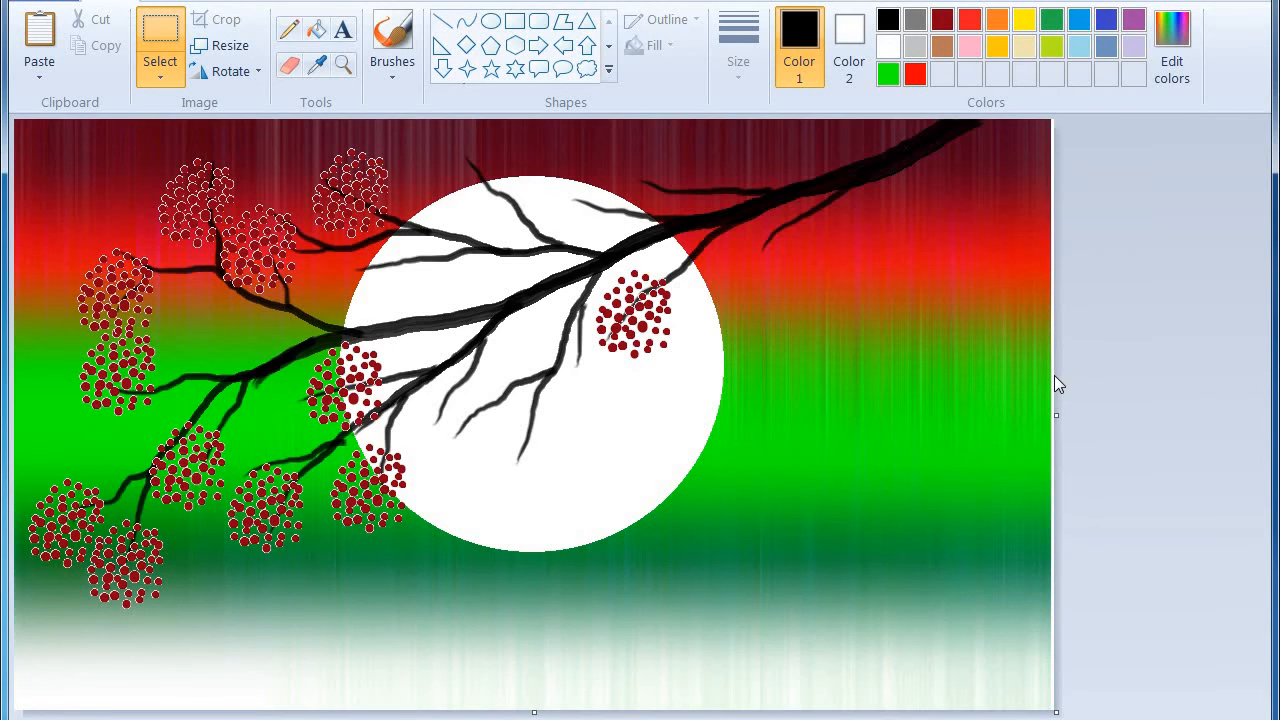
key(ctrl+v)
drag(60, 170, 489, 450)
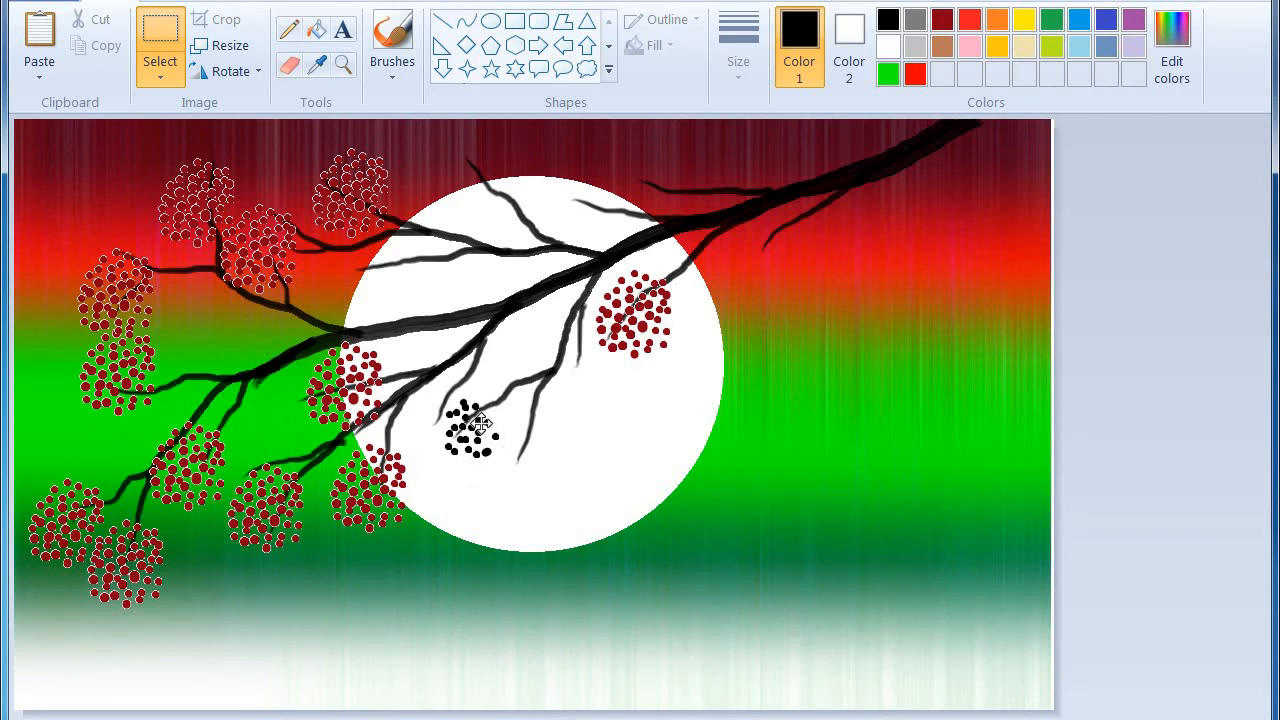
key(ctrl+v)
drag(71, 191, 465, 430)
- Paste black dot clusters onto the twig tip at the circle's upper-left edge and the red cluster on the far-left twig
key(ctrl+v)
drag(127, 235, 367, 278)
key(ctrl+v)
drag(48, 170, 140, 272)
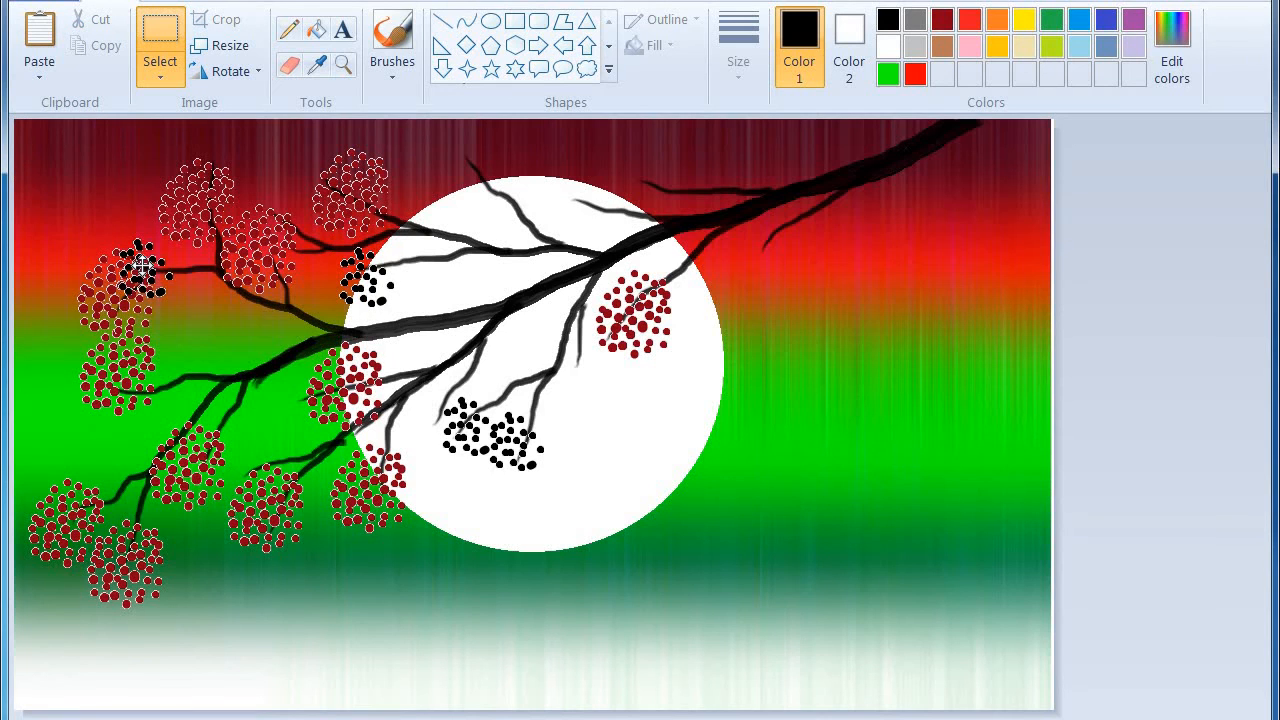
- Paste three black dot clusters over the red clusters on the drooping lower-left branch end
key(ctrl+v)
drag(55, 170, 172, 444)
key(ctrl+v)
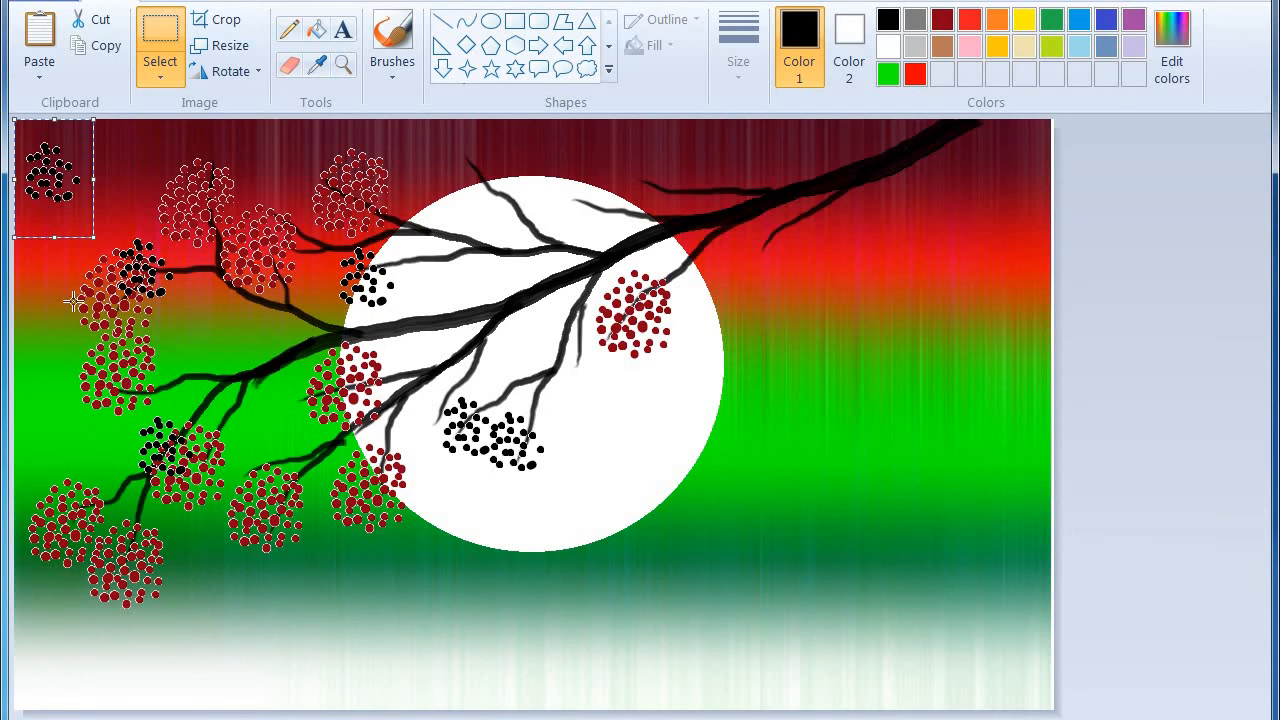
drag(48, 172, 86, 488)
key(ctrl+v)
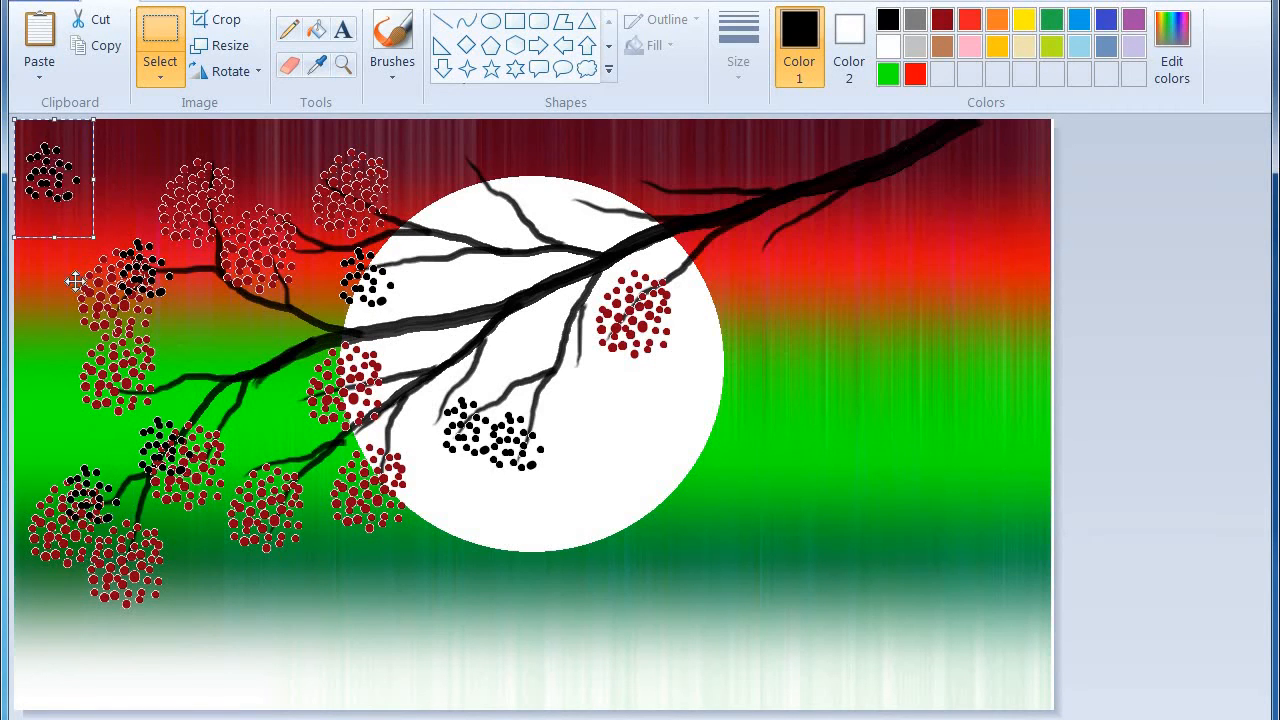
drag(55, 180, 127, 550)
- Paste black dot clusters over the three upper-left red clusters and the lower of the two far-left red clusters
key(ctrl+v)
drag(42, 206, 207, 266)
key(ctrl+v)
drag(53, 180, 271, 263)
key(ctrl+v)
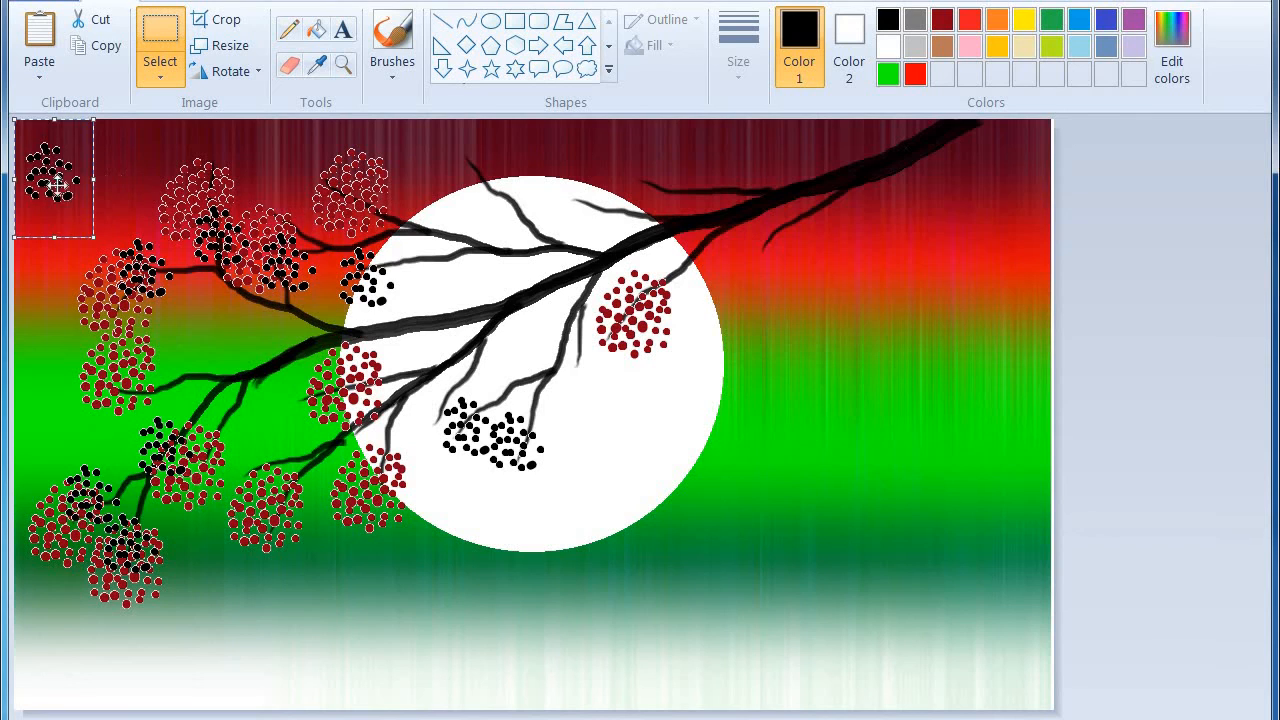
drag(70, 190, 380, 225)
key(ctrl+v)
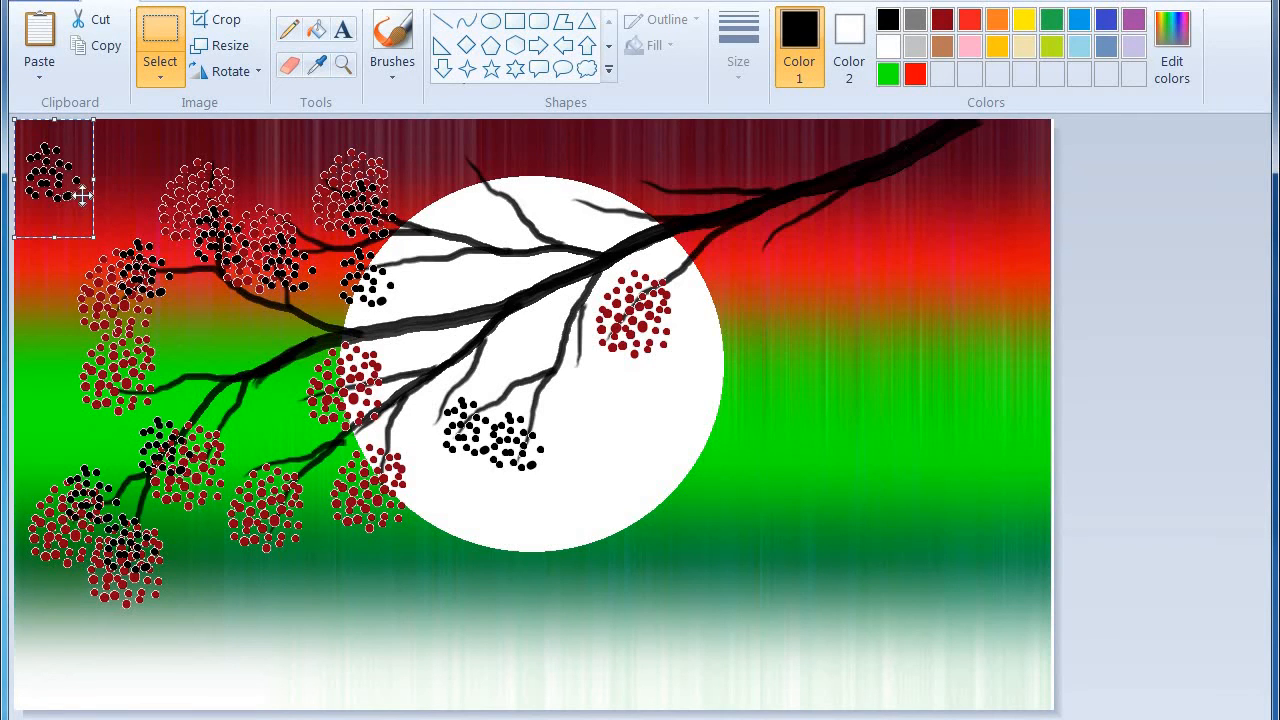
drag(82, 195, 145, 382)
- Paste two more black dot clusters onto the forked twig hanging inside the circle and the short twig above it
key(ctrl+v)
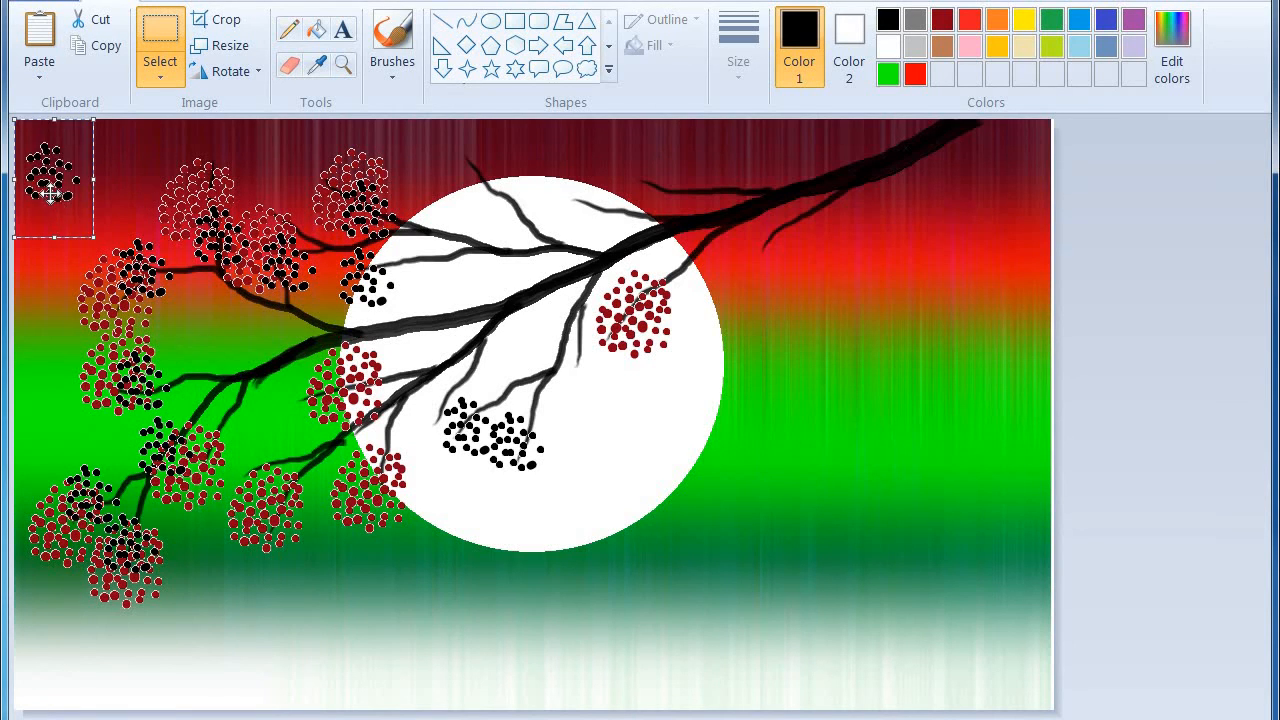
drag(50, 193, 548, 432)
key(ctrl+v)
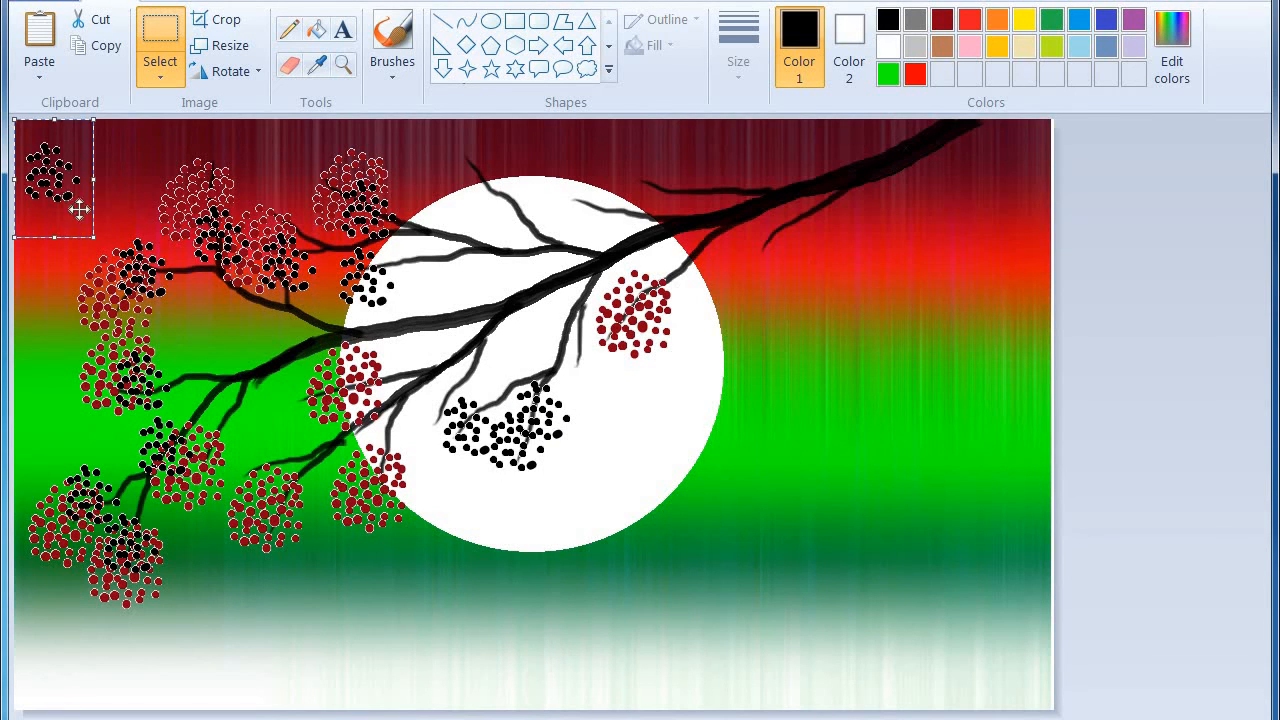
drag(42, 174, 560, 359)
- Paste black dot clusters onto the twigs along the circle's upper edge
key(ctrl+v)
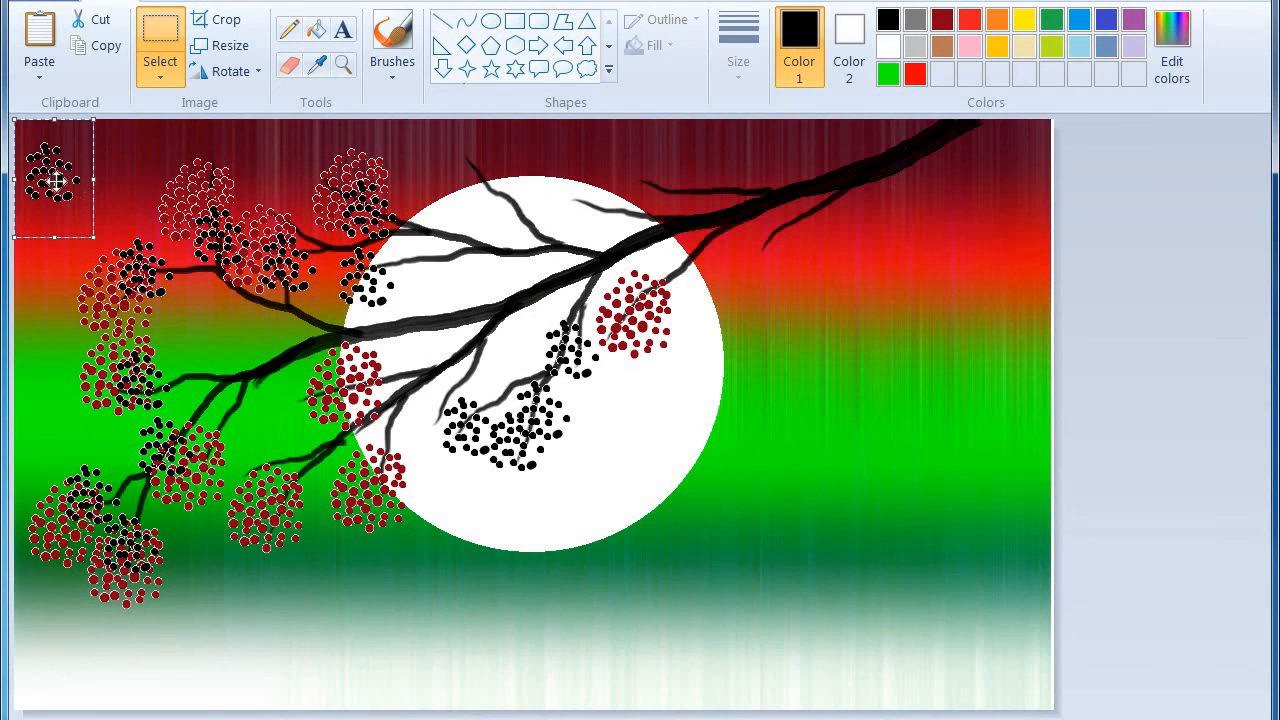
drag(55, 180, 480, 160)
key(ctrl+v)
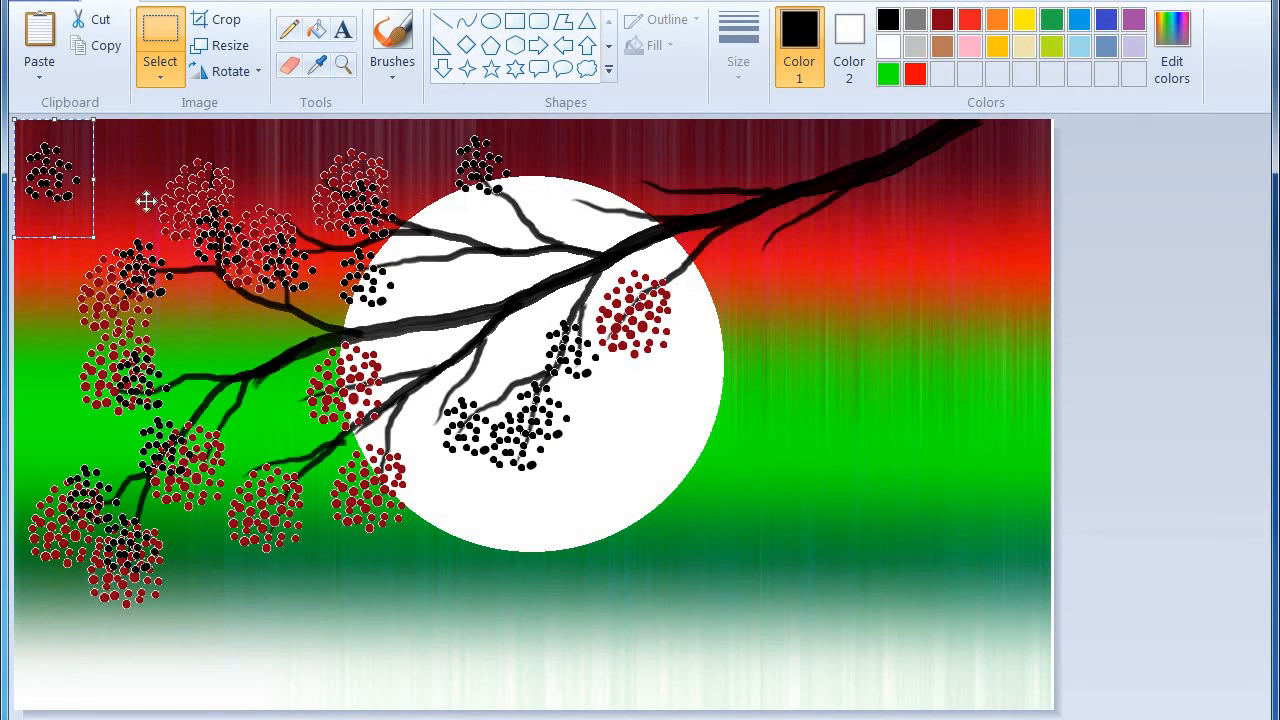
drag(146, 202, 580, 198)
key(ctrl+v)
drag(96, 184, 553, 211)
key(ctrl+v)
drag(83, 176, 625, 221)
- Paste a black dot cluster onto the far-left twig and two onto the twig tip beyond the circle's upper right
key(ctrl+v)
drag(71, 174, 180, 272)
drag(83, 176, 783, 251)
key(ctrl+v)
key(ctrl+v)
drag(90, 228, 790, 290)
- Paste black dot clusters at the circle's upper-left twig, the red cluster below the circle's left side and twice on the main branch's left end
key(ctrl+v)
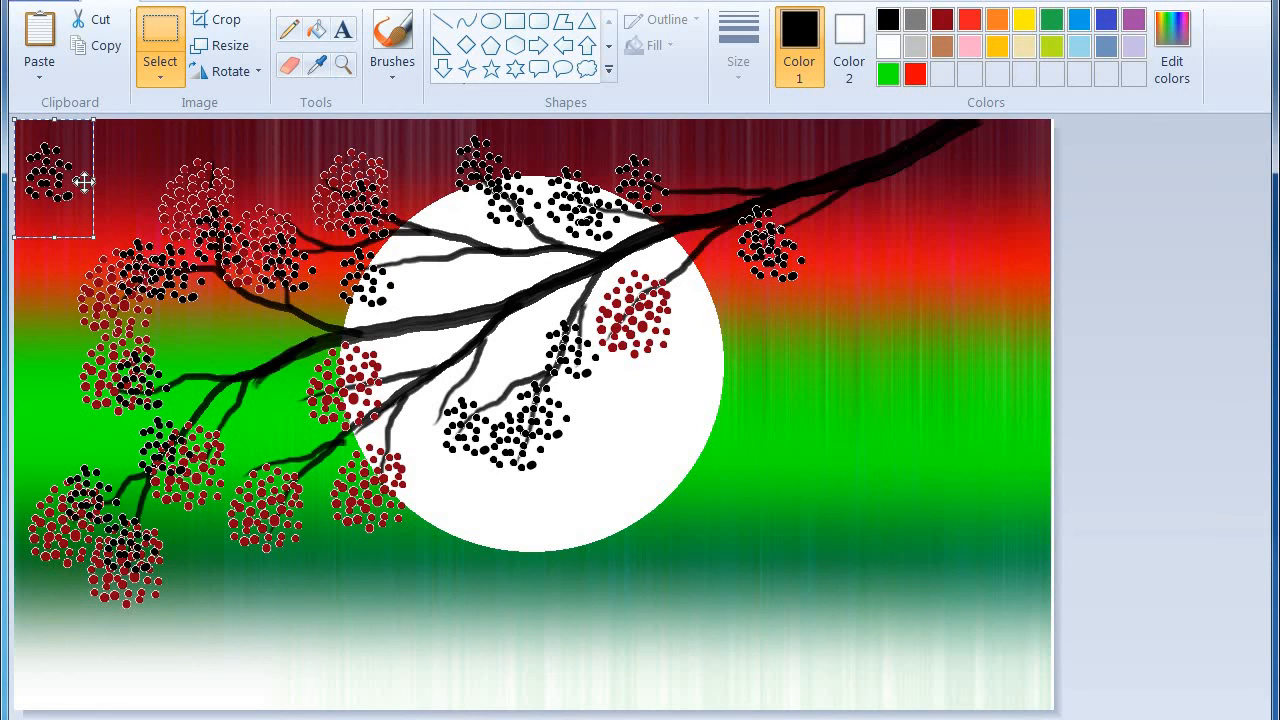
drag(83, 181, 387, 276)
key(ctrl+v)
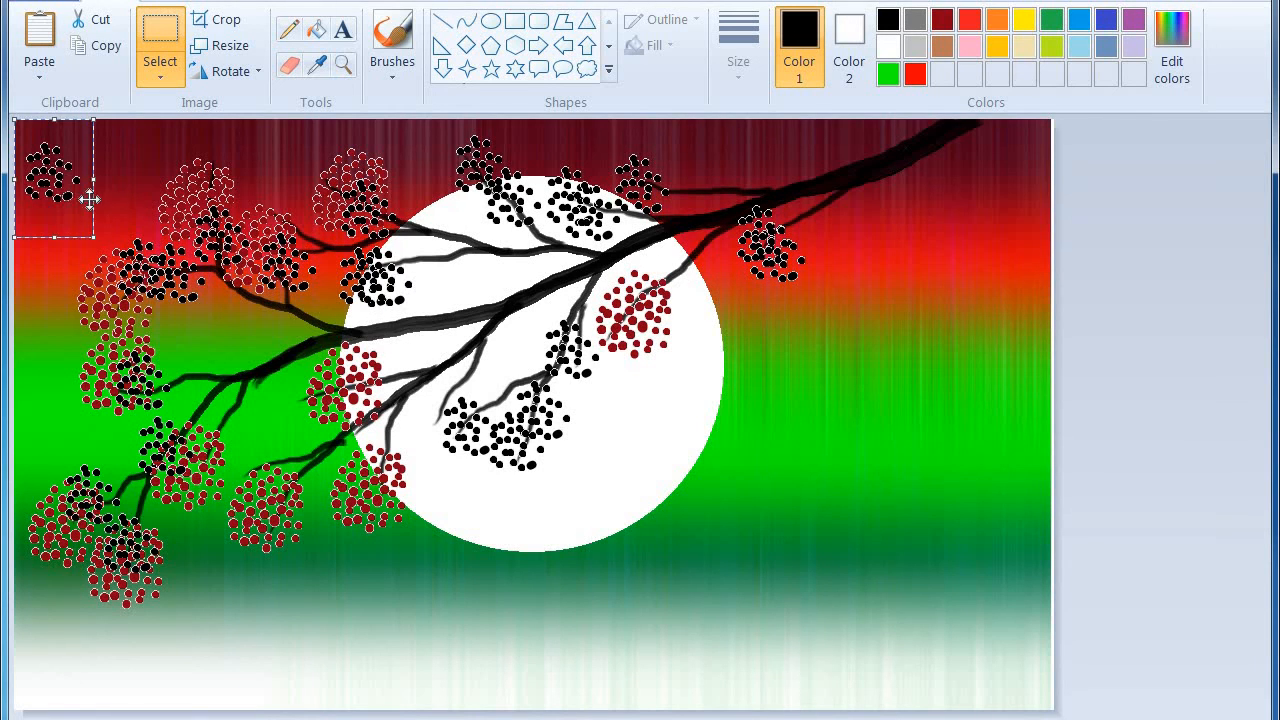
drag(89, 199, 310, 490)
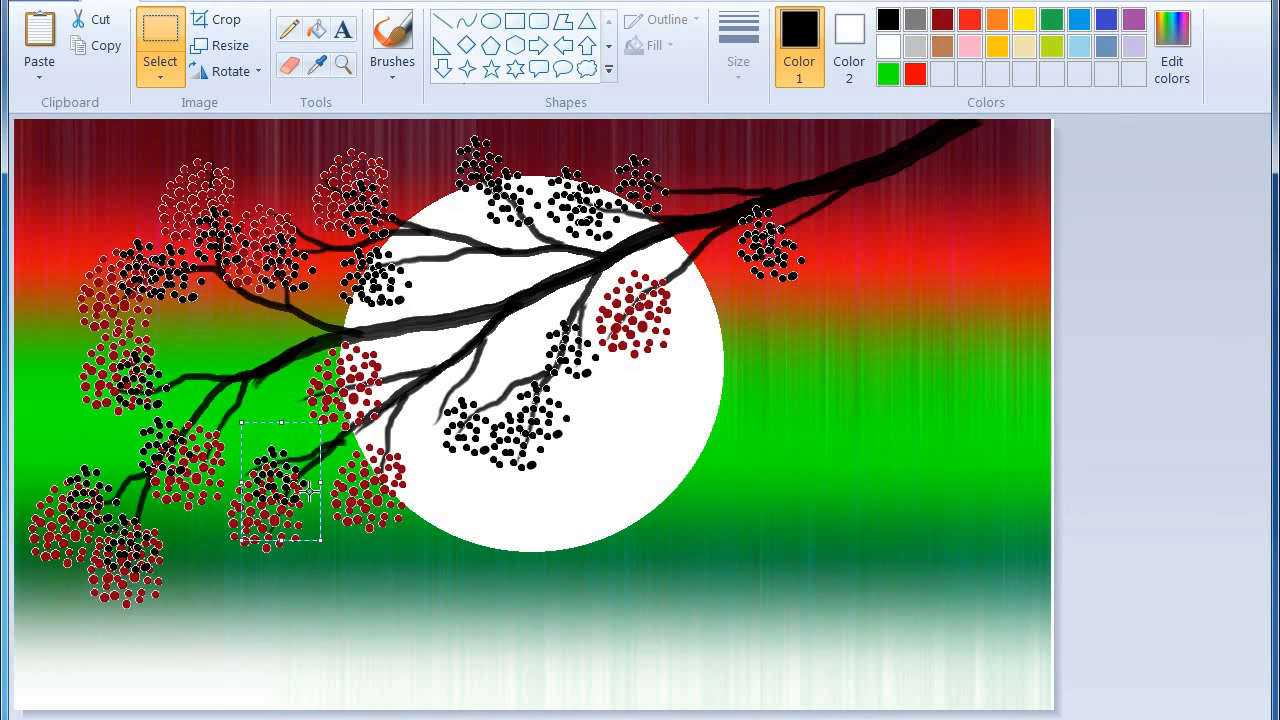
key(ctrl+v)
drag(75, 185, 208, 357)
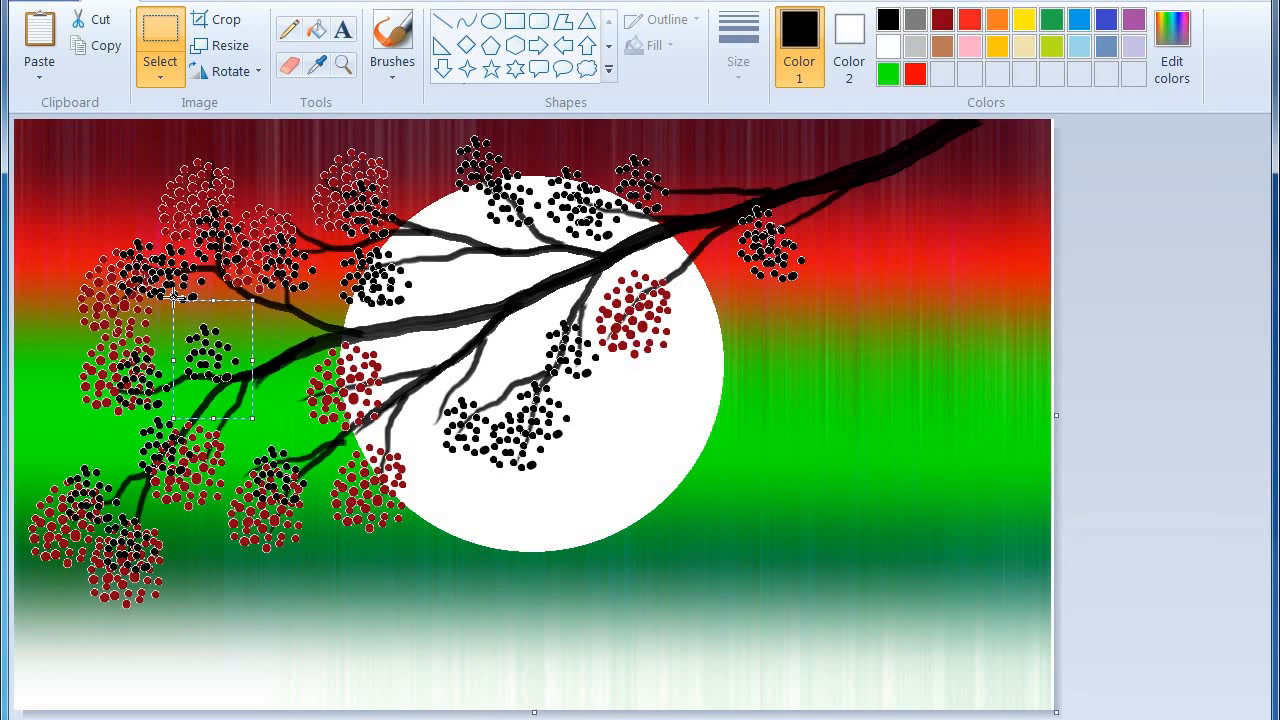
key(ctrl+v)
drag(51, 189, 245, 375)
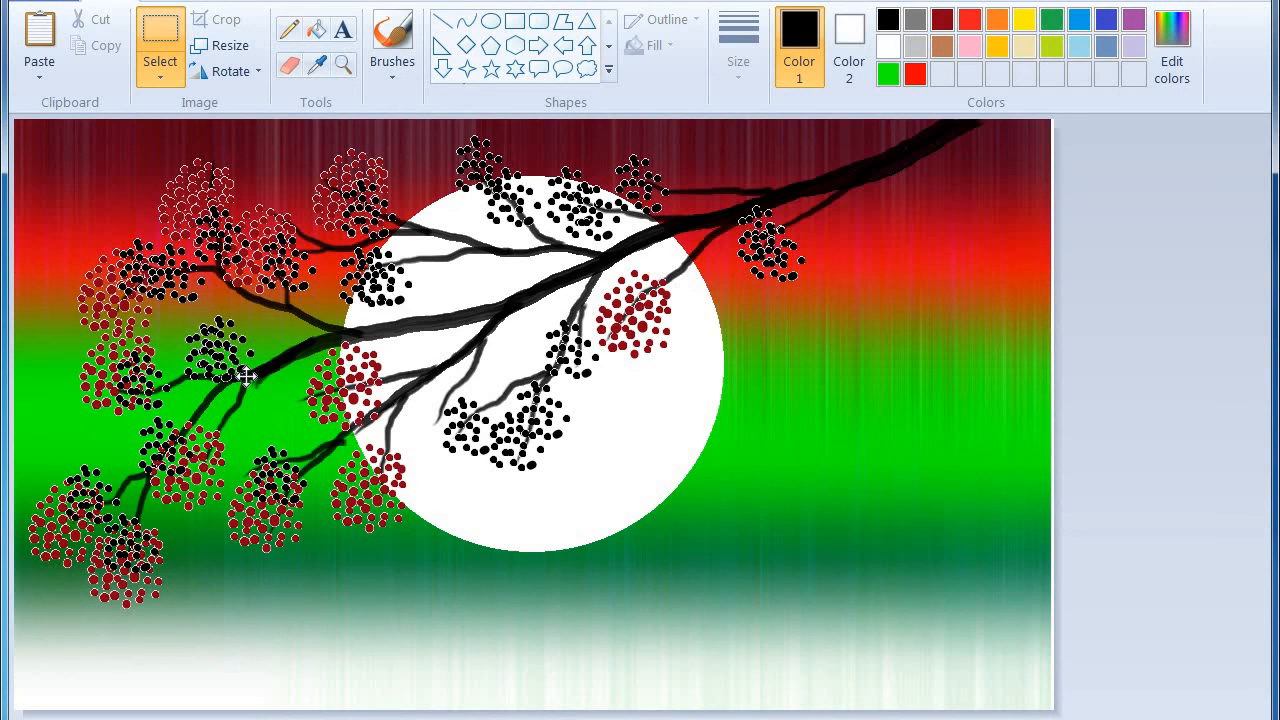
- Paste black dot clusters onto the circle's lower forked twig, the red cluster in its right half and the twig tip above its upper right
key(ctrl+v)
drag(78, 177, 524, 410)
key(ctrl+v)
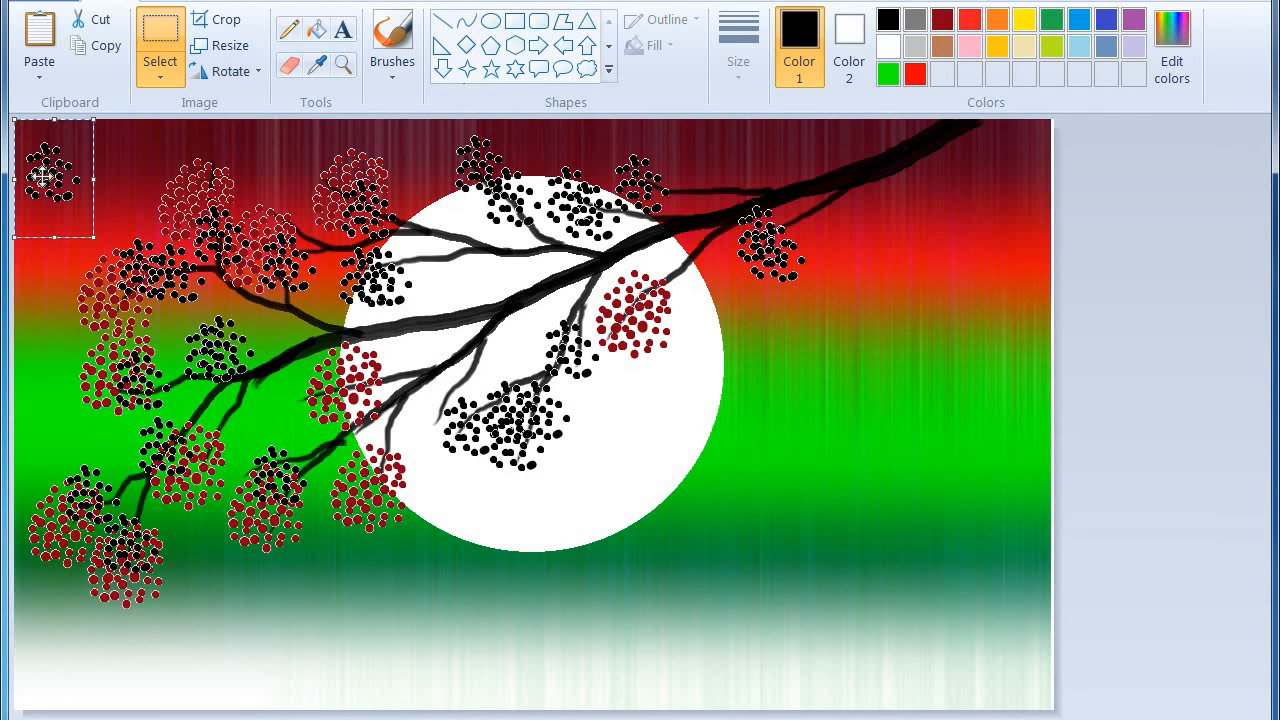
drag(42, 176, 625, 315)
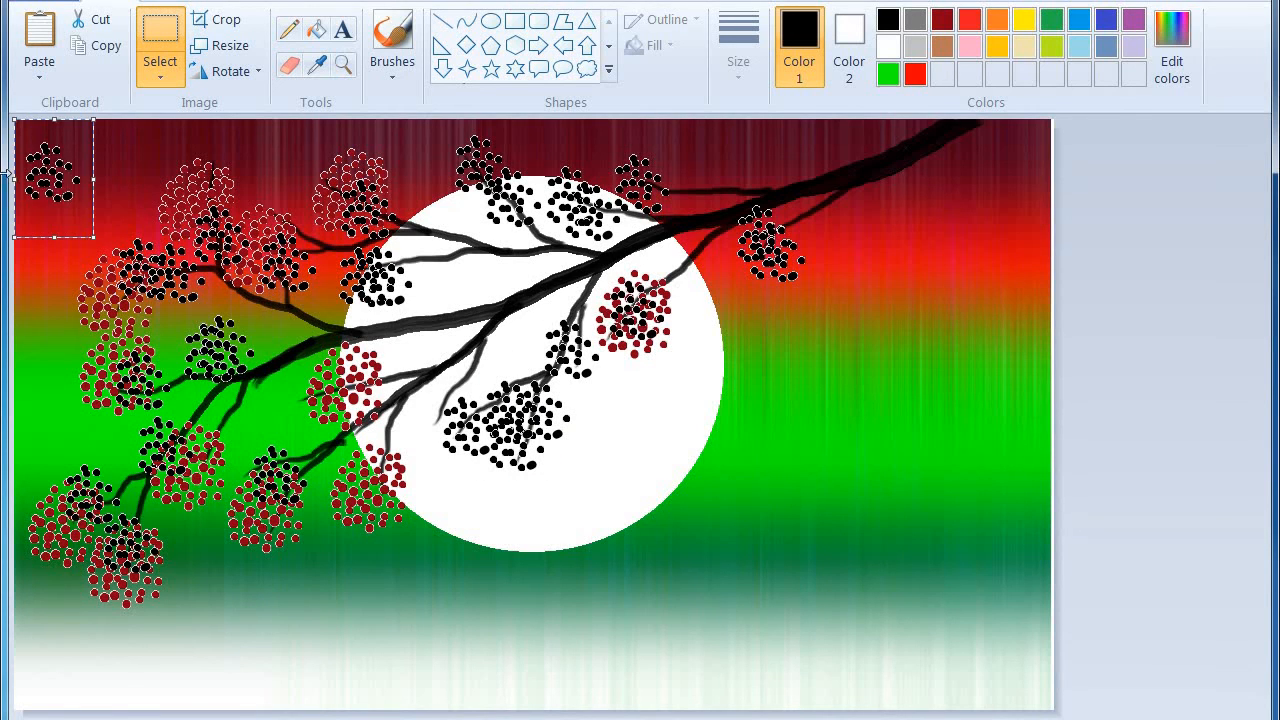
drag(42, 190, 650, 205)
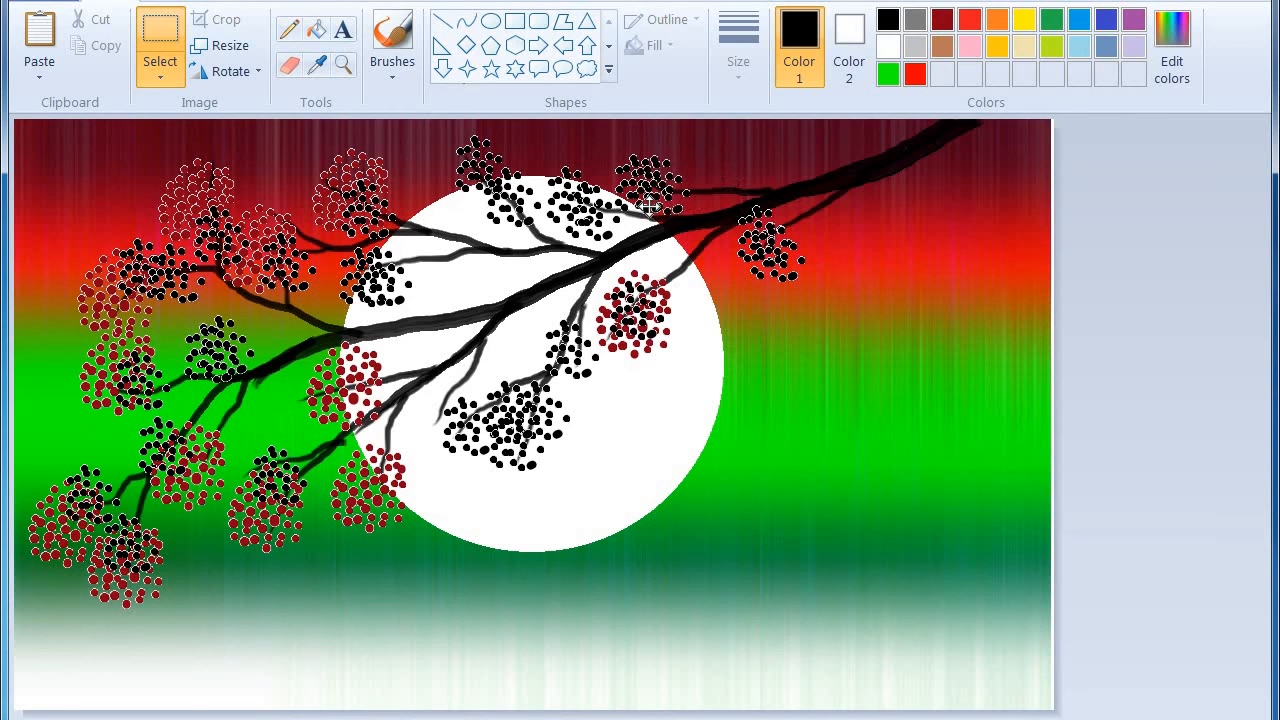
- Paste black dot clusters above the main branch left of the circle, beside the far-left red clusters and on the lowest-left red cluster
key(ctrl+v)
drag(43, 166, 313, 322)
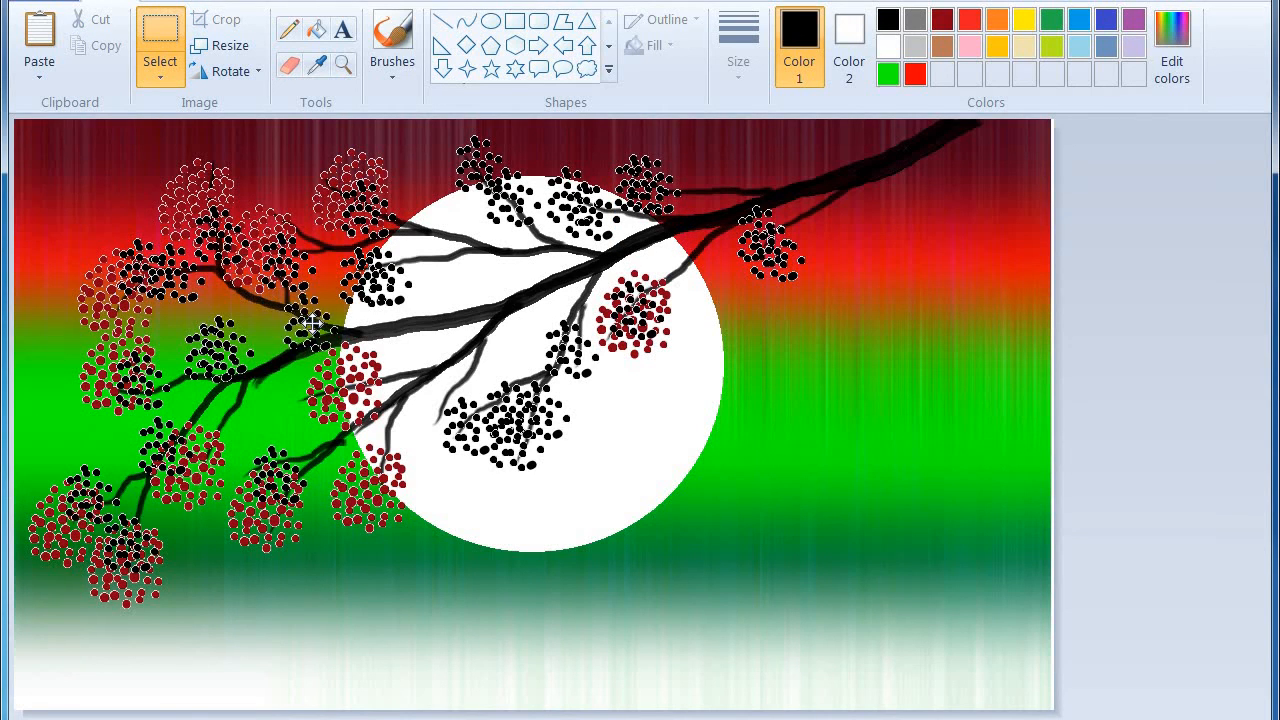
key(ctrl+v)
drag(80, 181, 108, 326)
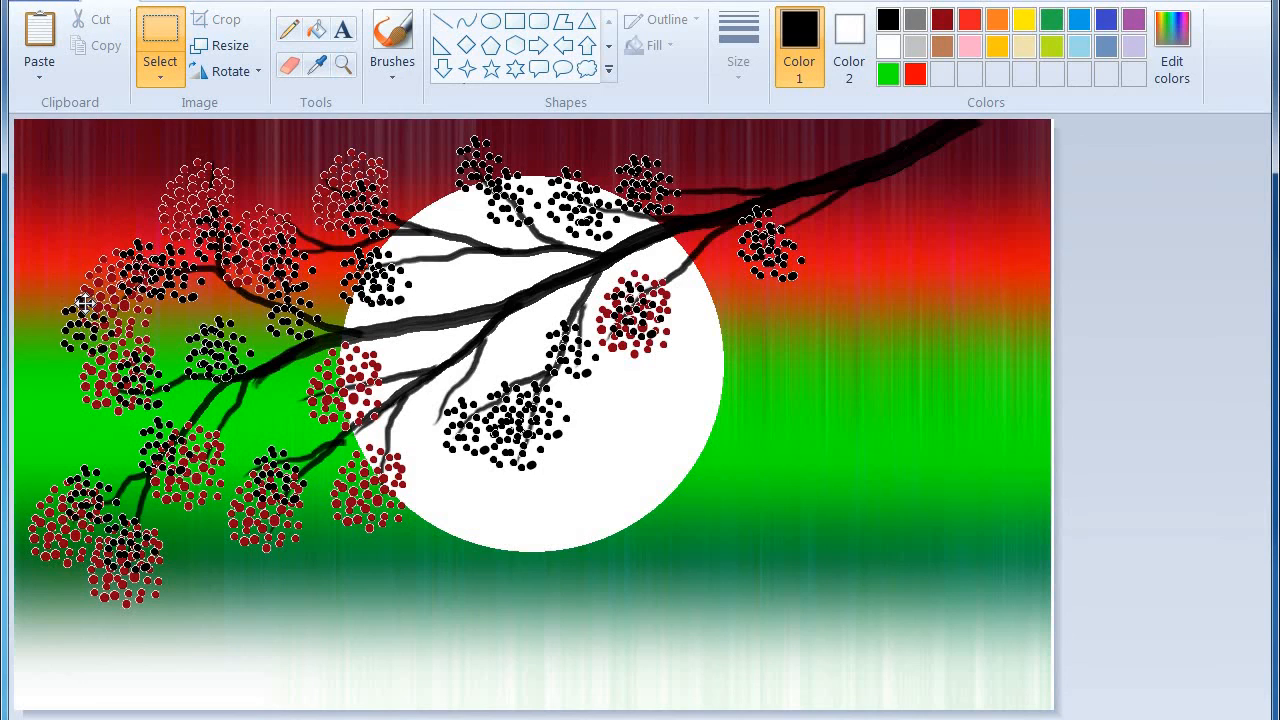
key(ctrl+v)
drag(80, 181, 86, 548)
key(ctrl+v)
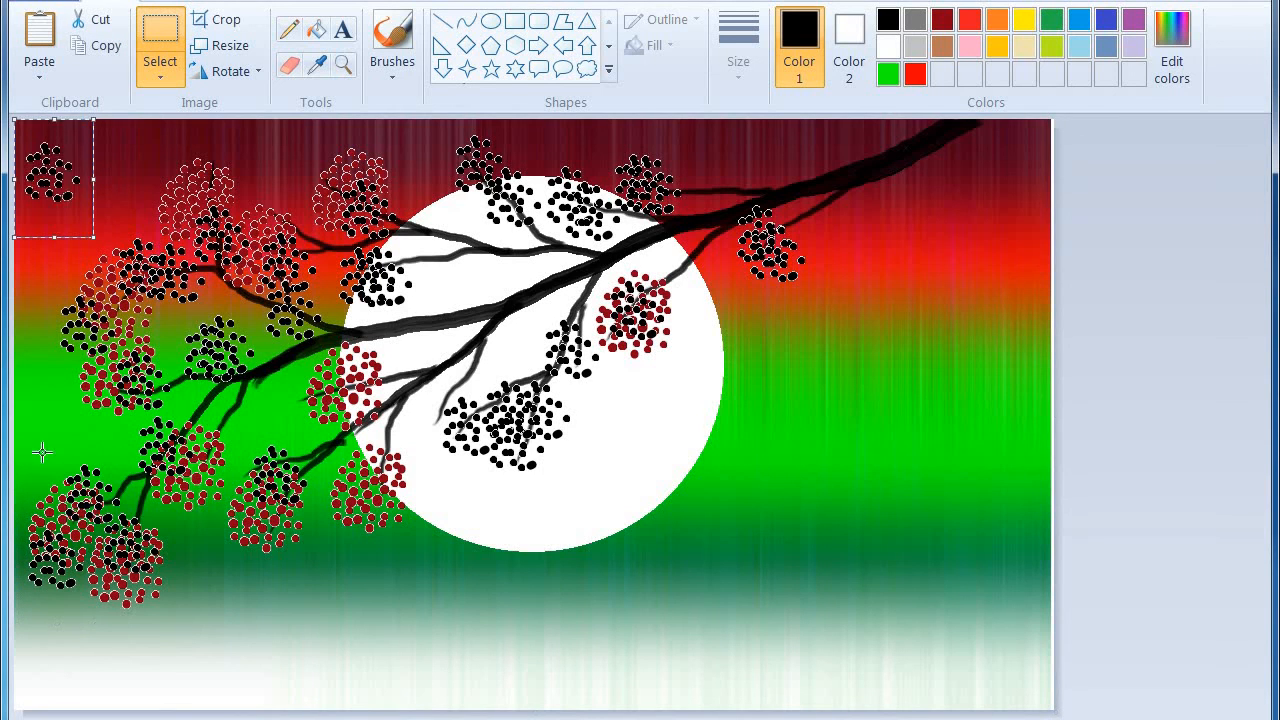